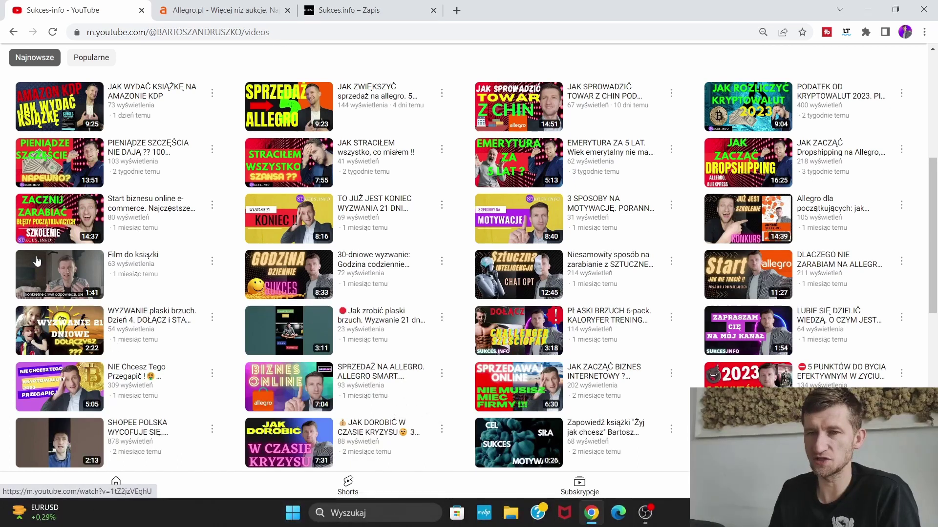
Switch from YouTube to the sukces.info tab showing the 'Żyj jak chcesz' ebook page
click(313, 10)
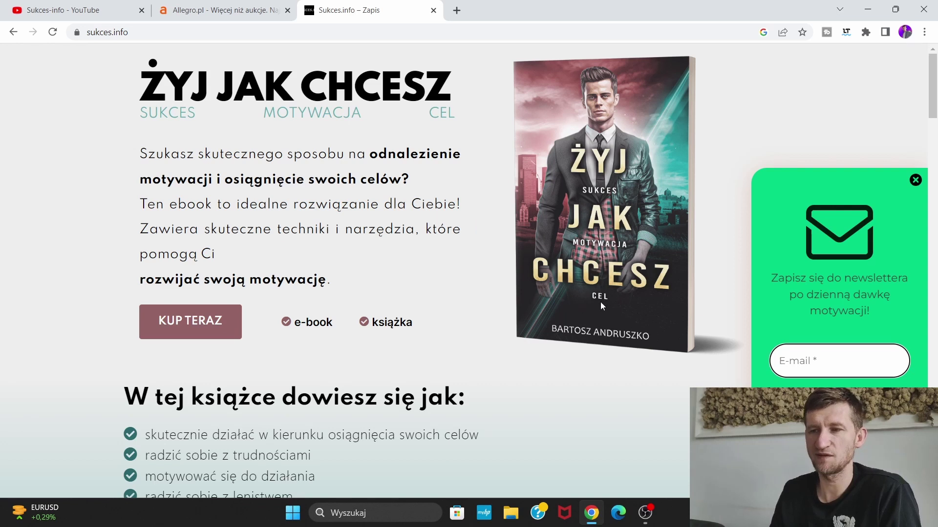
Read through the book description, close the newsletter popup, and return to Allegro's Mój asortyment
scroll(450, 339, down, 14)
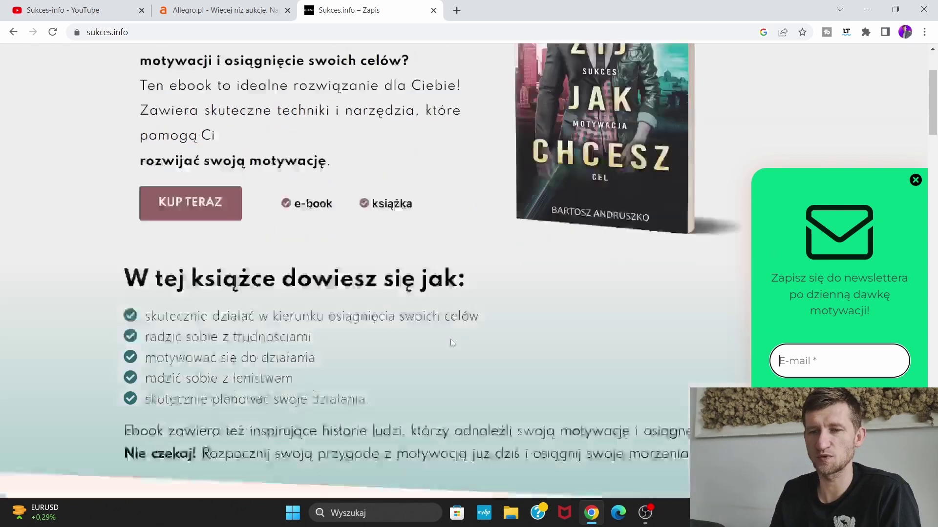
scroll(451, 339, down, 9)
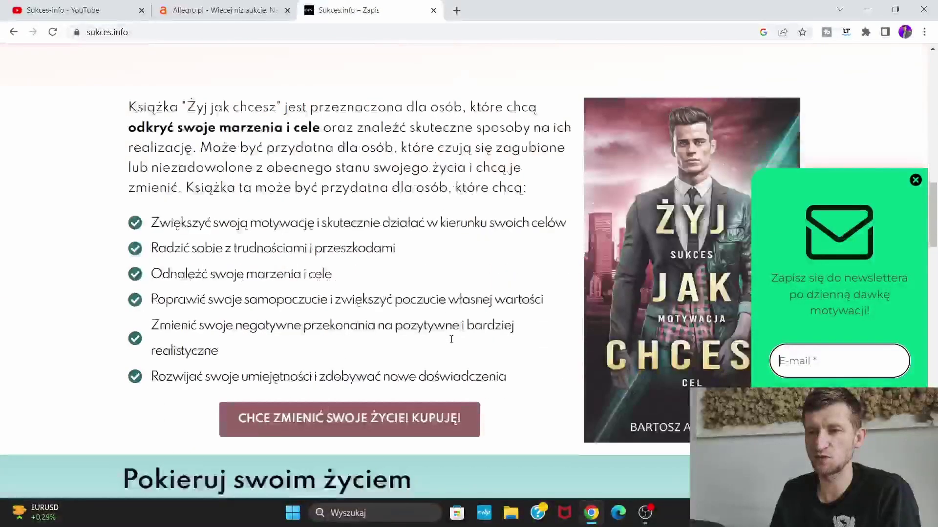
scroll(459, 324, down, 12)
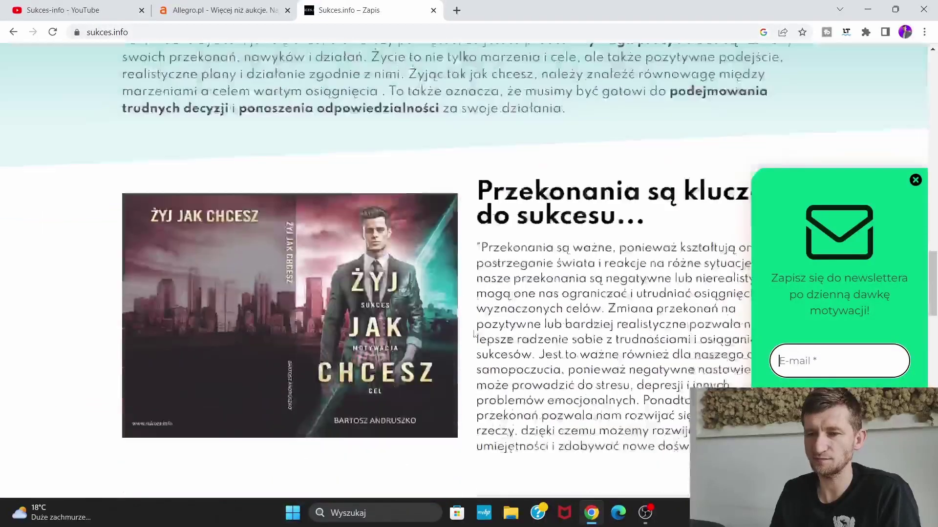
scroll(505, 318, down, 10)
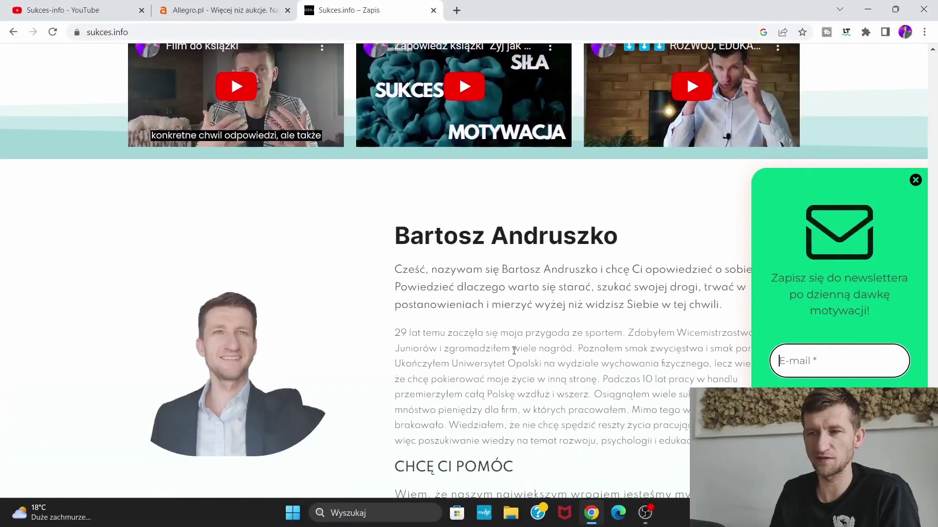
scroll(533, 363, up, 8)
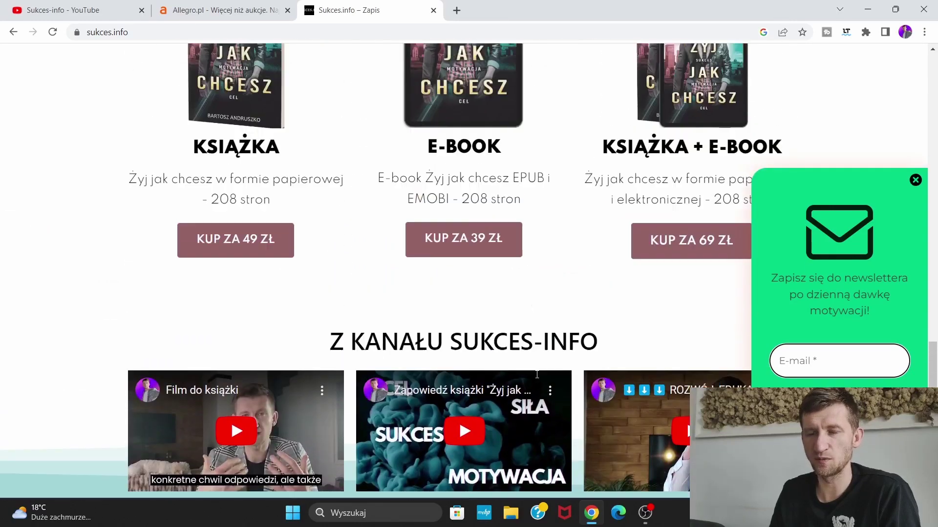
scroll(519, 369, up, 10)
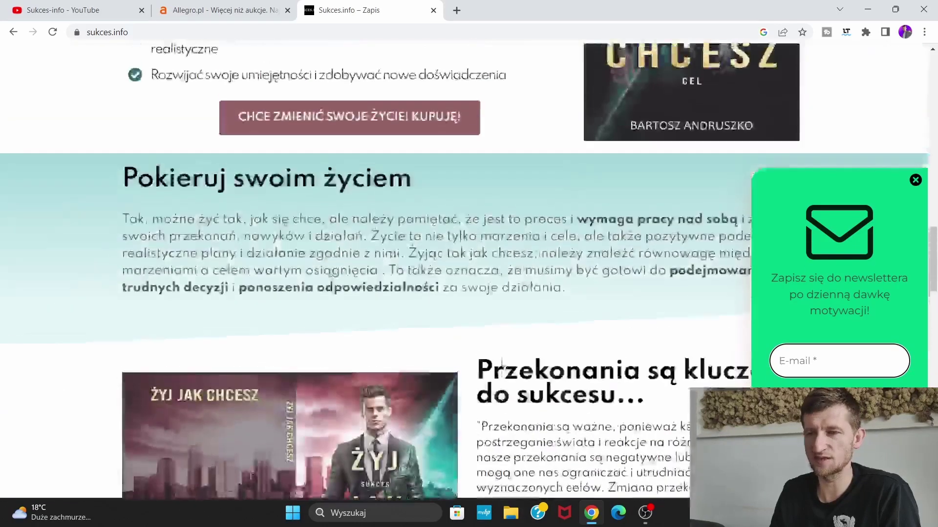
scroll(488, 347, up, 3)
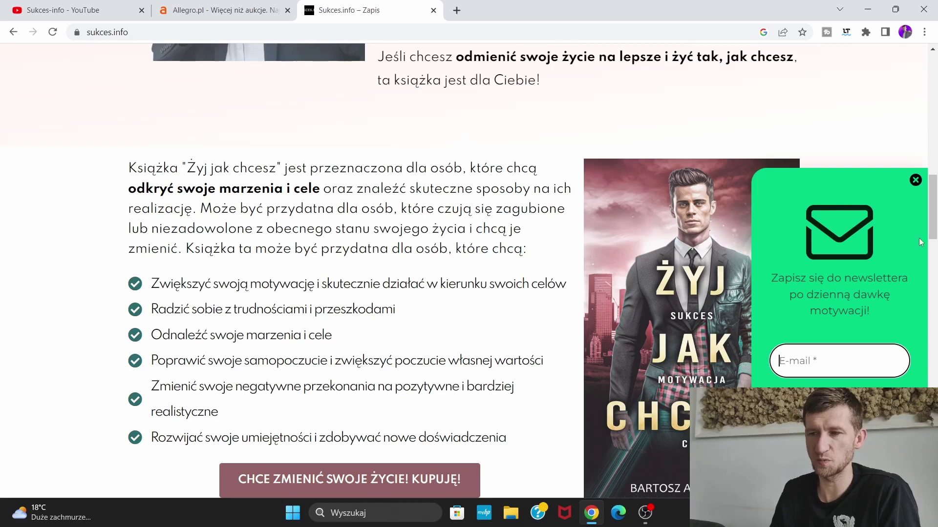
click(915, 180)
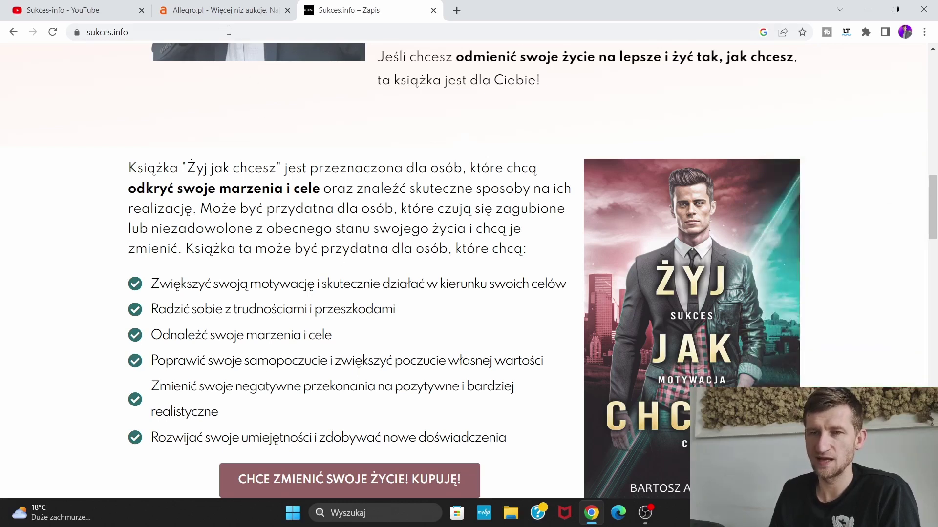
click(220, 17)
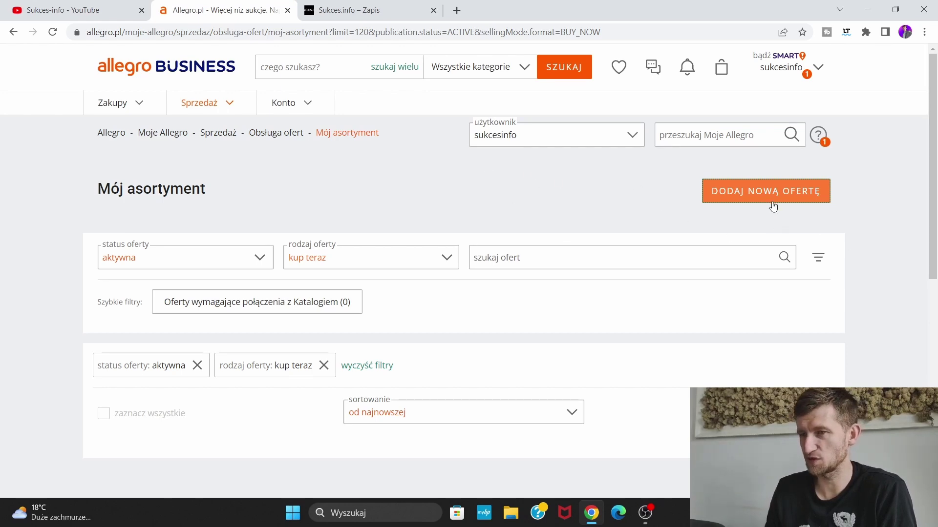
Start a brand-new offer instead of continuing the saved draft
click(754, 195)
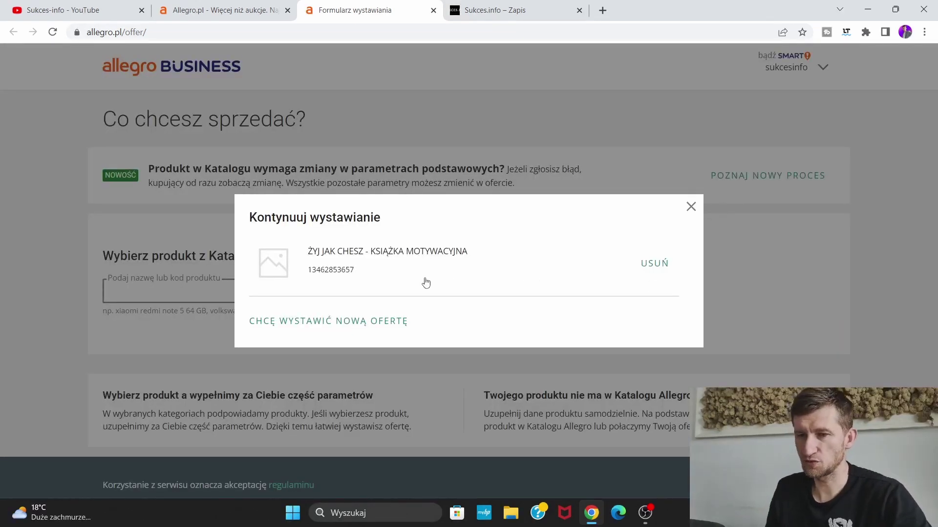
click(386, 325)
scroll(557, 323, down, 1)
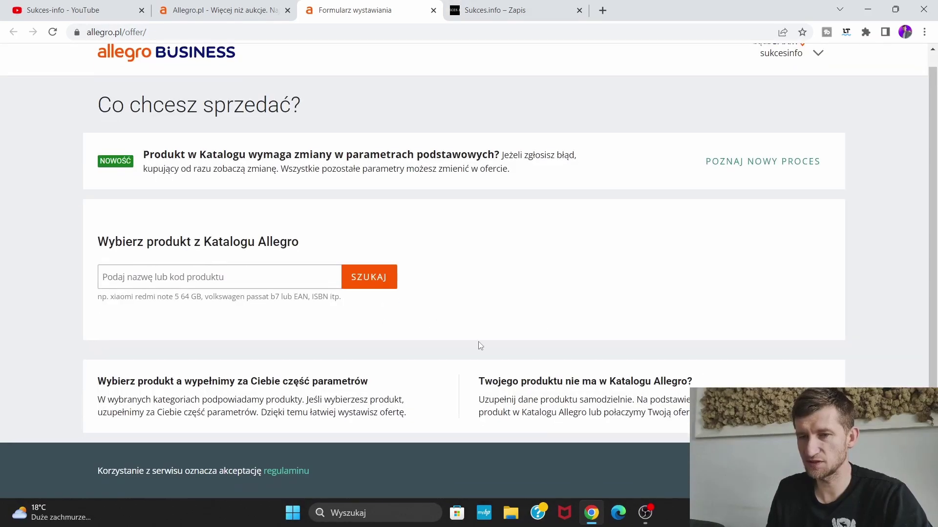
scroll(489, 344, up, 1)
scroll(526, 340, down, 1)
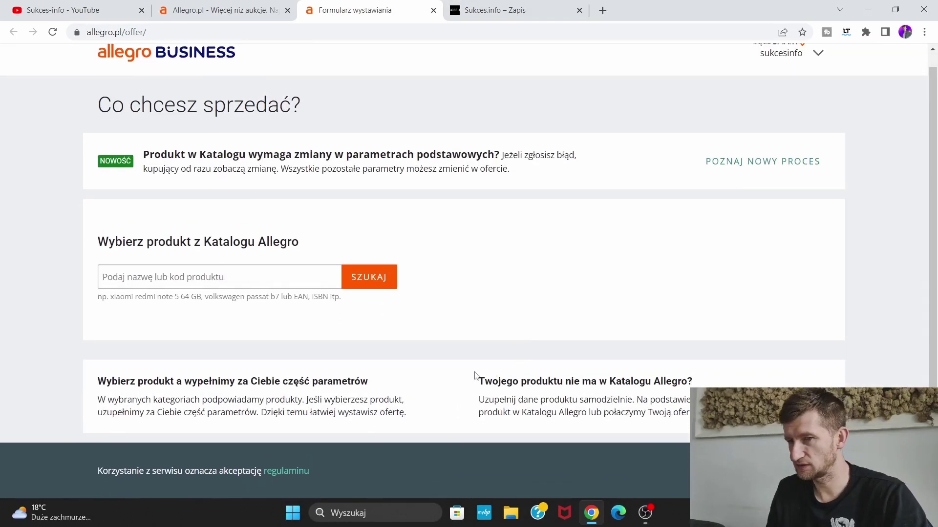
scroll(332, 337, up, 1)
Search the catalogue for 'żyj jak chcesz książka', which finds no matching product
click(281, 296)
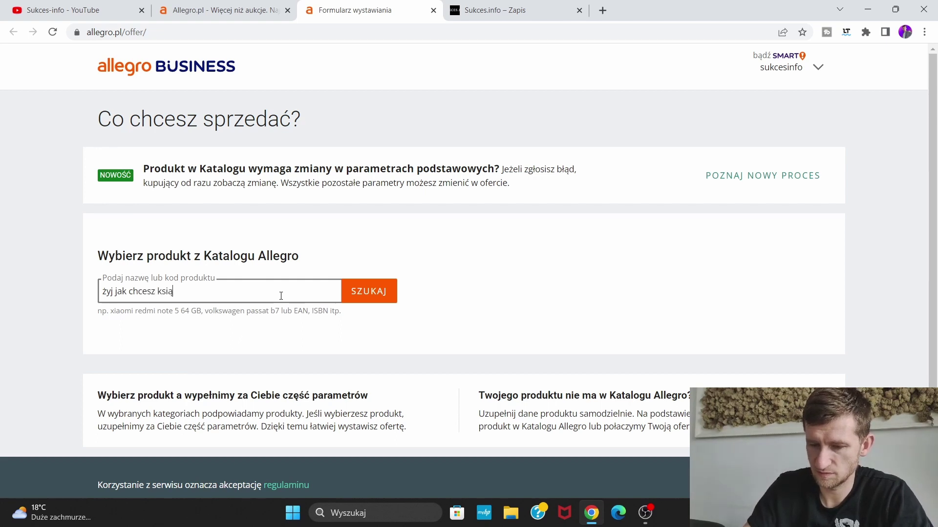
key(Return)
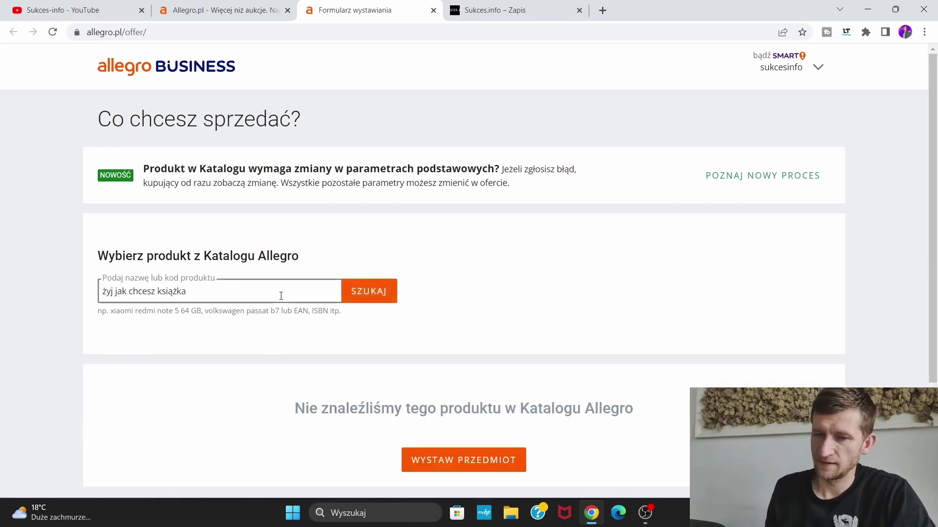
scroll(284, 367, down, 1)
scroll(284, 367, down, 1)
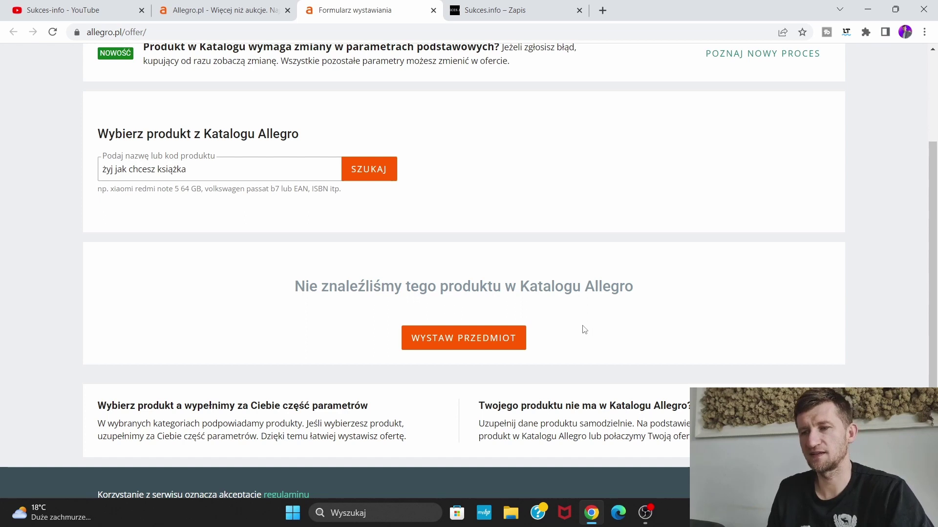
List the item manually under Kultura i rozrywka > Książki i Komiksy > Poradniki i albumy > Motywacja, rozwój osobisty
click(489, 341)
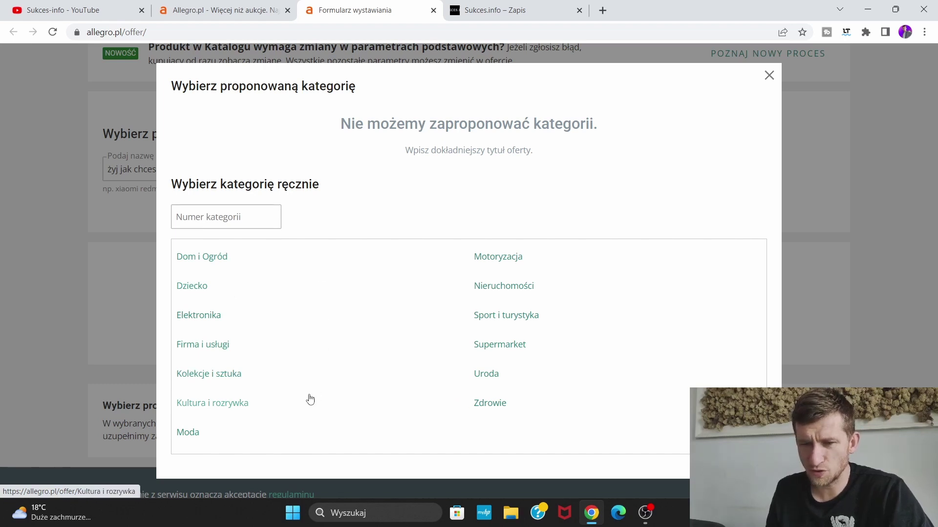
click(243, 409)
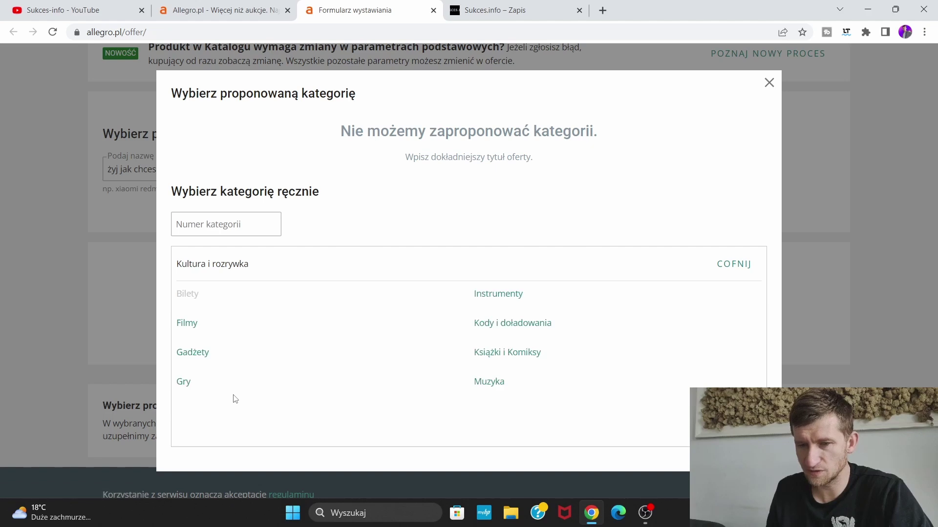
click(533, 357)
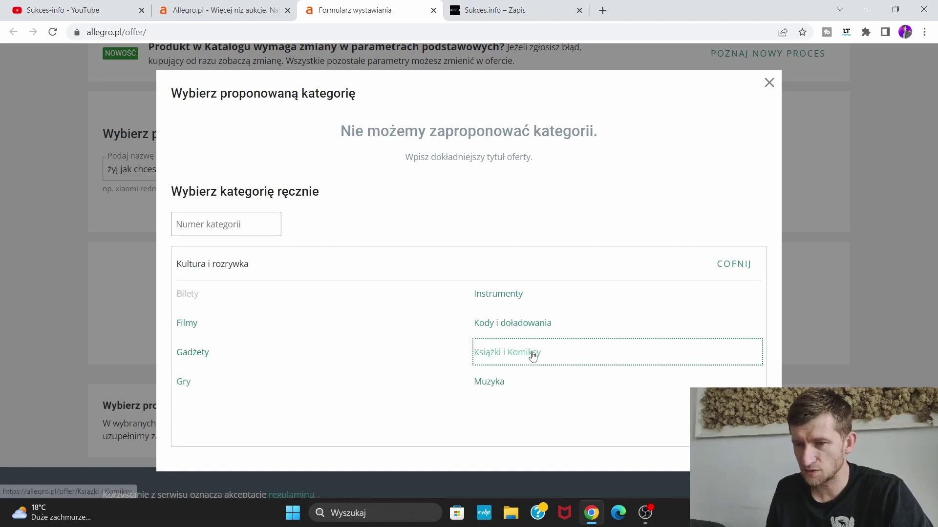
scroll(371, 405, down, 2)
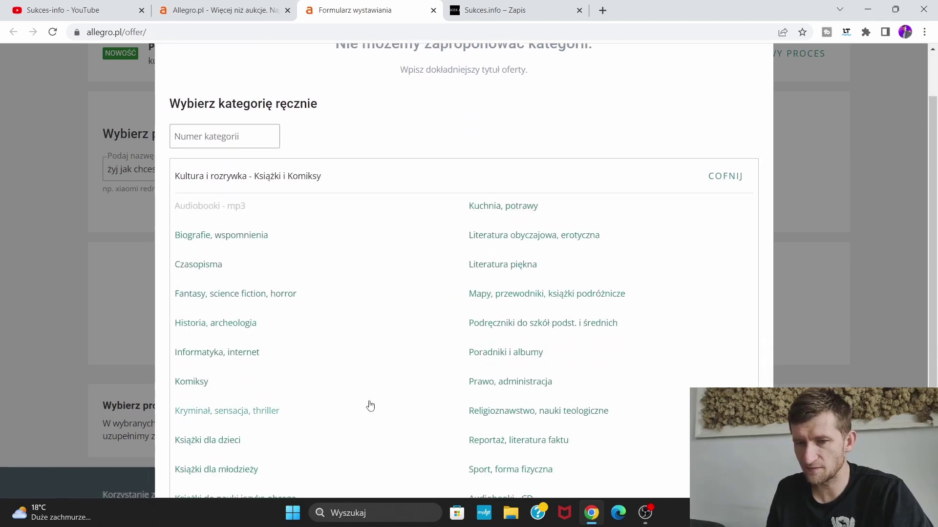
scroll(354, 410, down, 1)
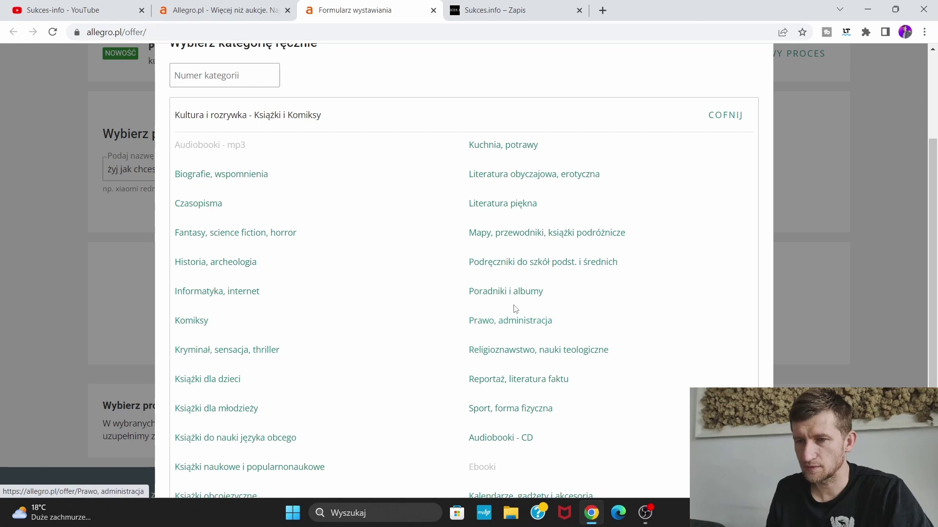
scroll(397, 314, down, 1)
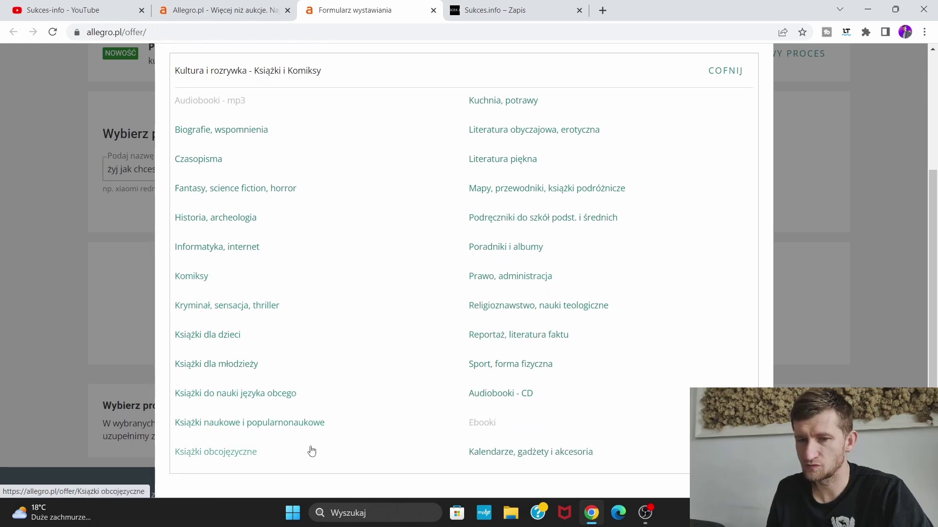
scroll(317, 447, up, 2)
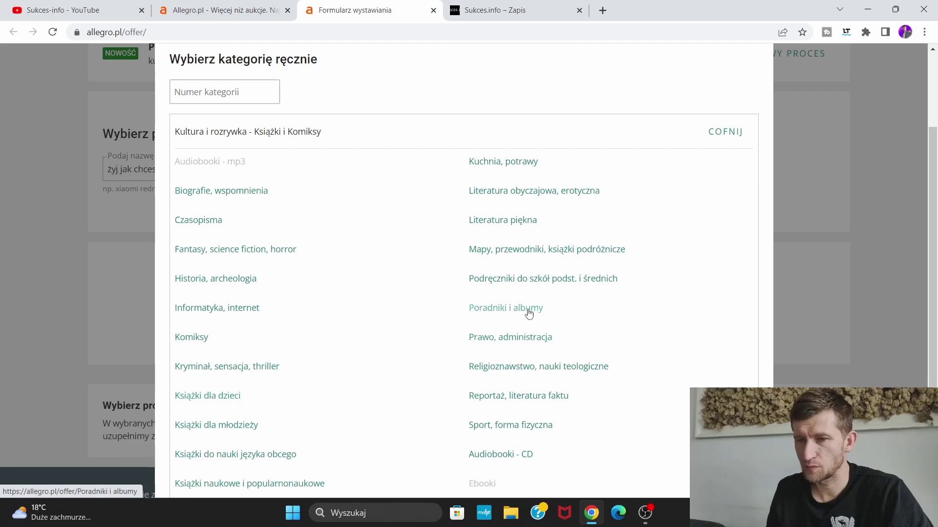
click(519, 311)
scroll(320, 413, down, 2)
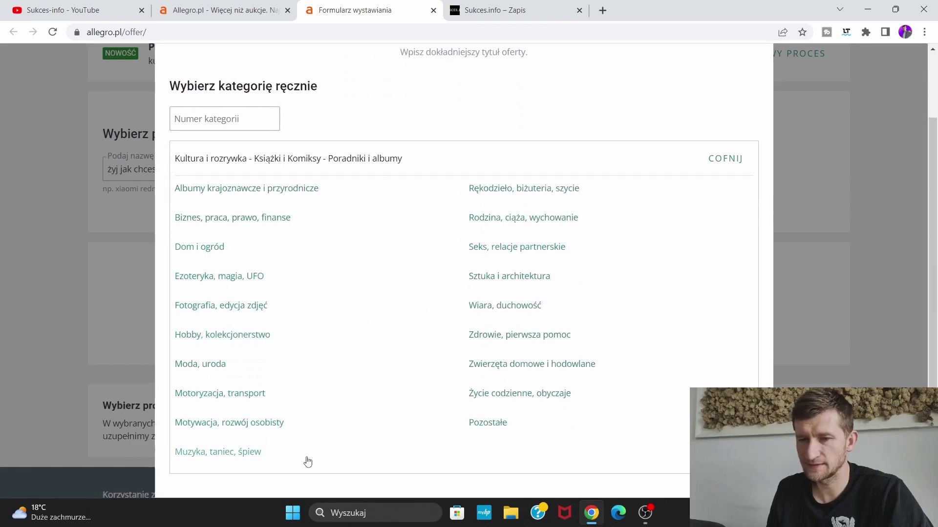
click(269, 423)
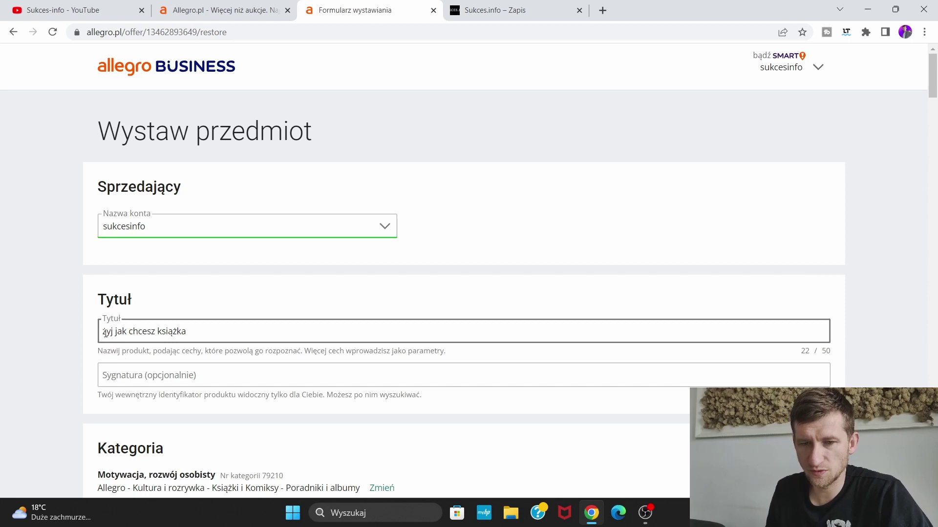
Retype the offer title as 'ZYJ JAK CHCESZ KSIĄZKA MOTYWACYJNO ROZWOJOWA' (45 of 50 characters)
click(203, 331)
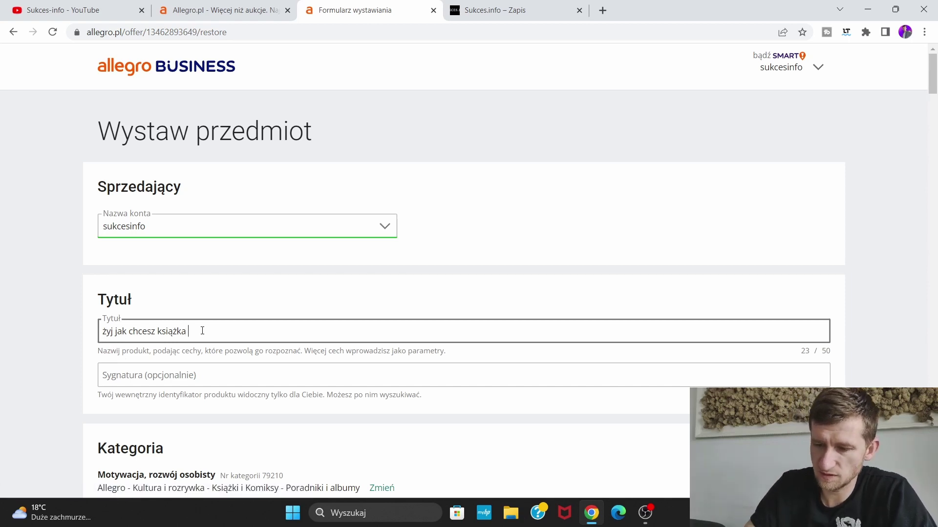
text(mo)
key(BackSpace)
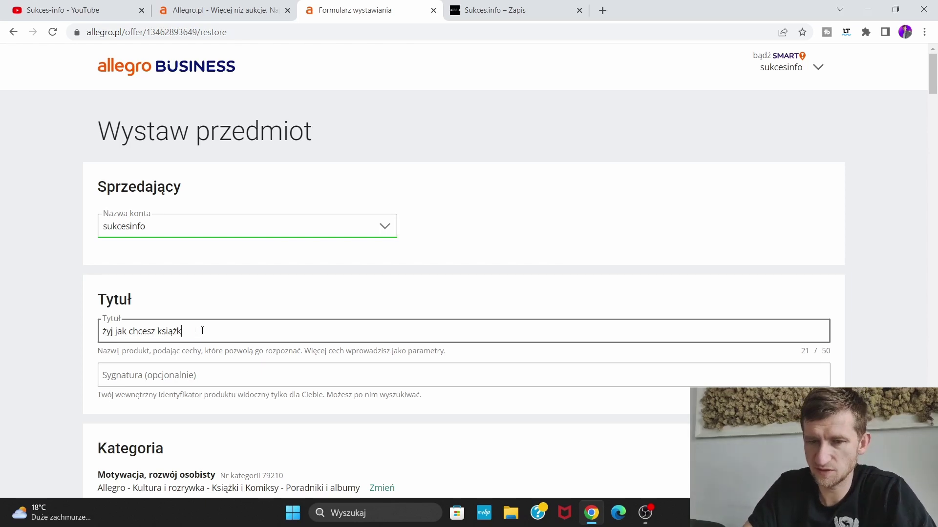
key(ctrl+BackSpace)
key(ctrl+BackSpace)
key(ctrl+BackSpace)
key(ctrl+BackSpace)
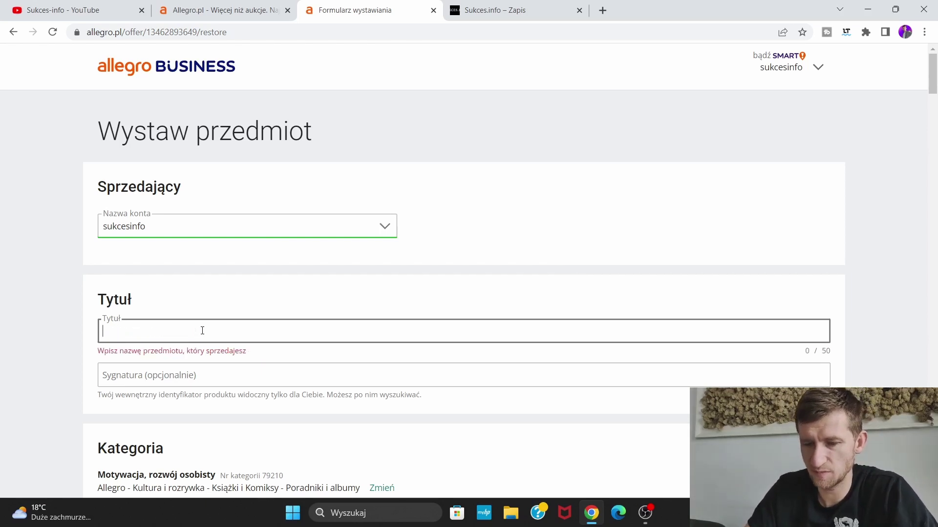
text(ZYJ JAK)
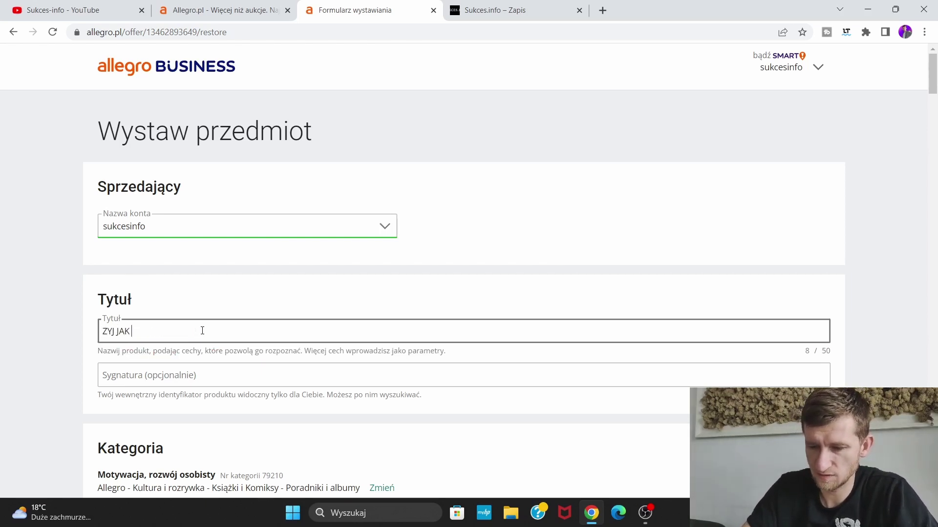
text( CHCESZ)
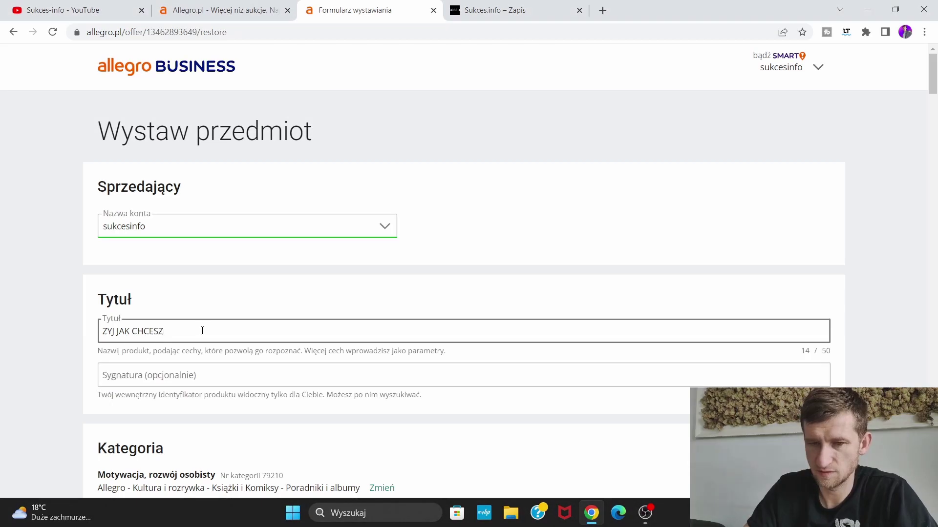
text( KS)
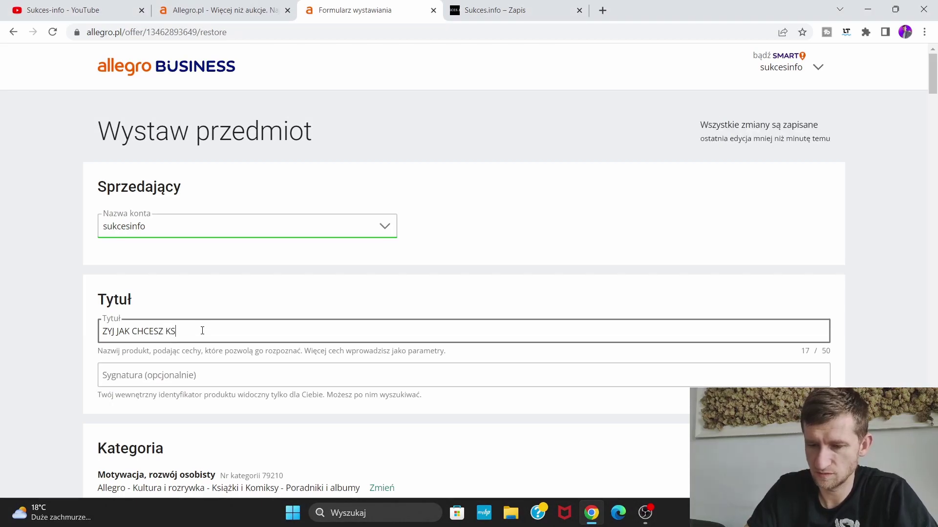
text(IĄZKA )
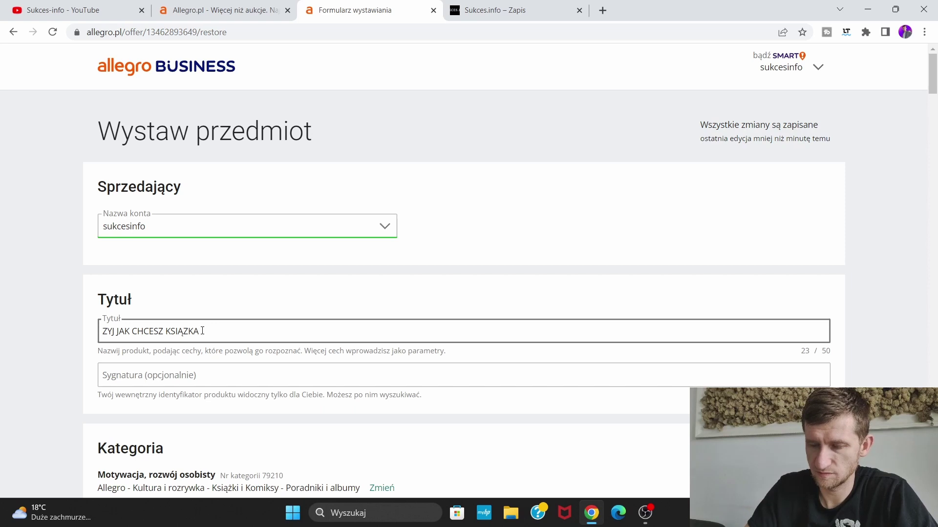
text(MOTYWA)
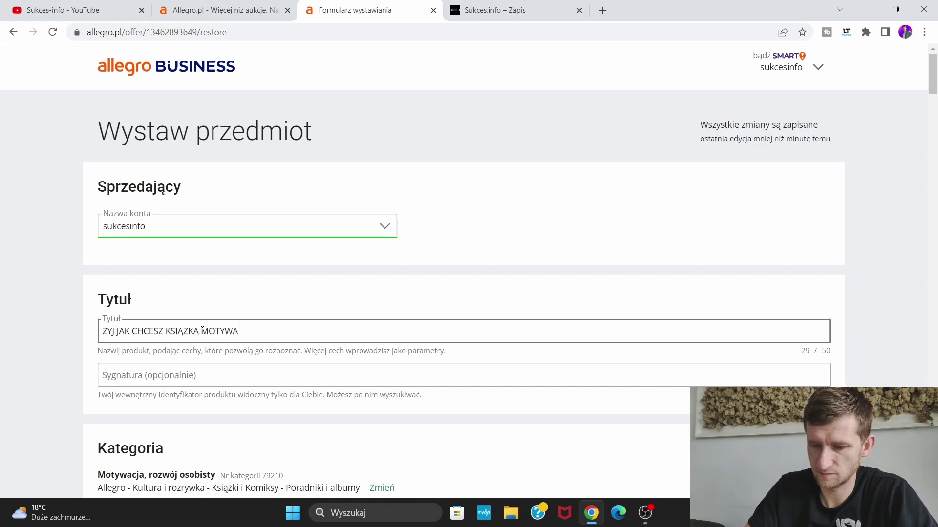
text(CYJNO )
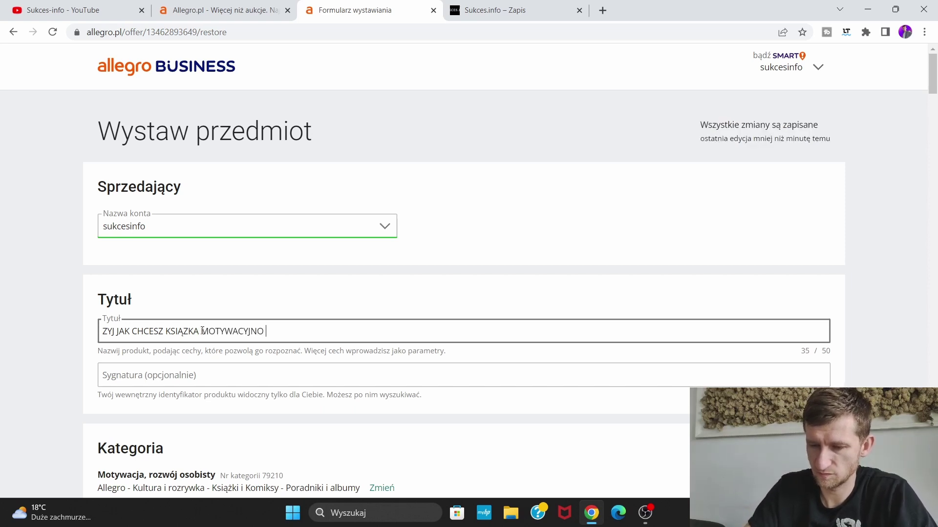
text(ROZWOJOWA DLA)
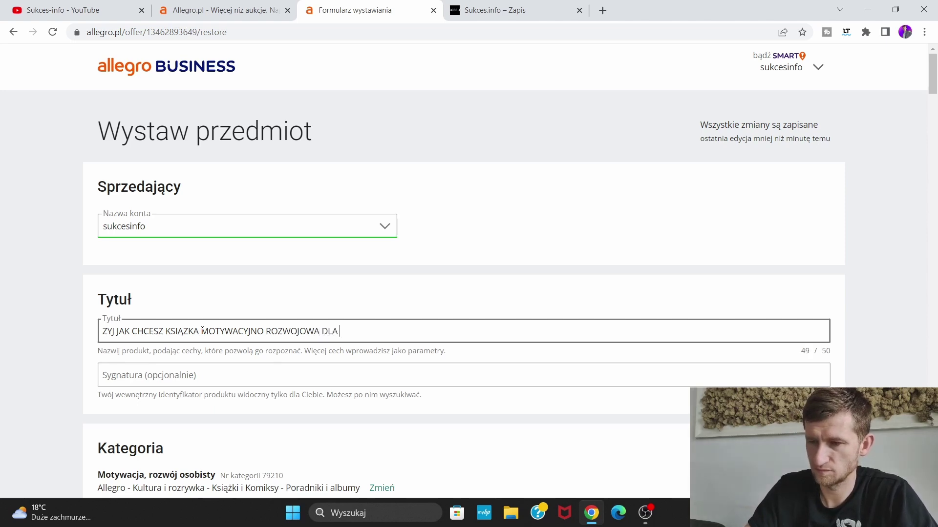
key(BackSpace)
key(BackSpace)
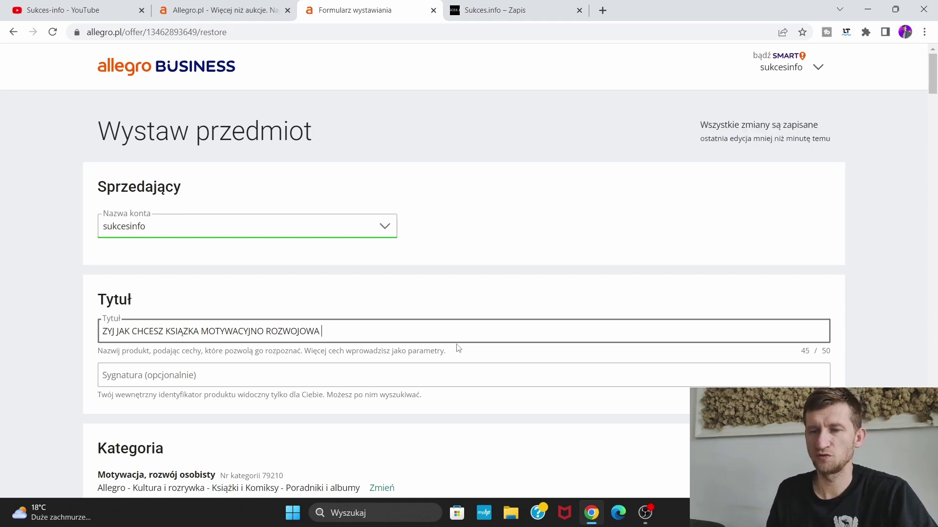
Set the item condition to Nowy and enter the book's ISBN
scroll(586, 279, down, 3)
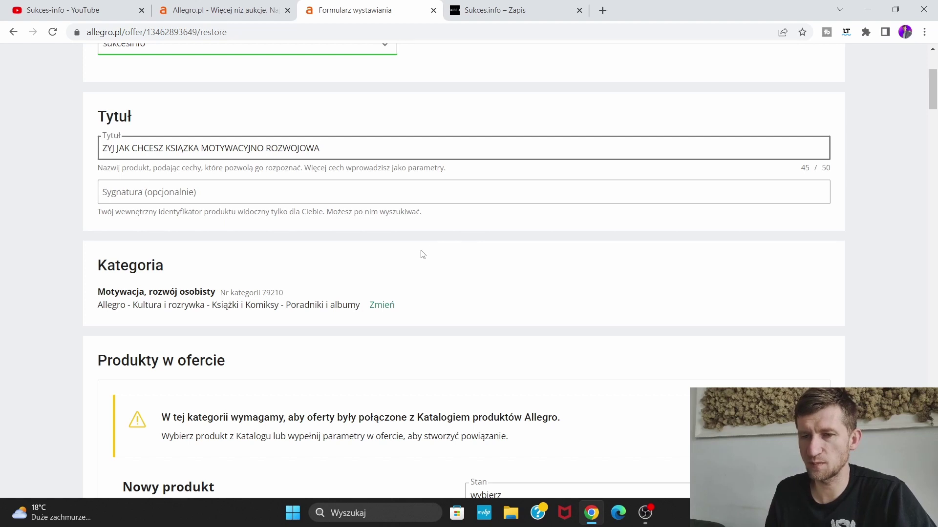
scroll(422, 254, down, 3)
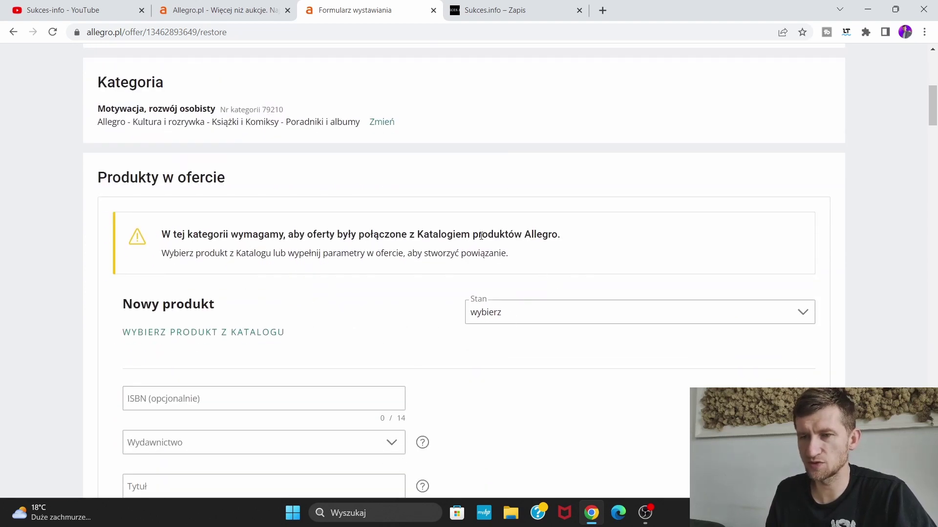
scroll(444, 257, down, 2)
click(572, 191)
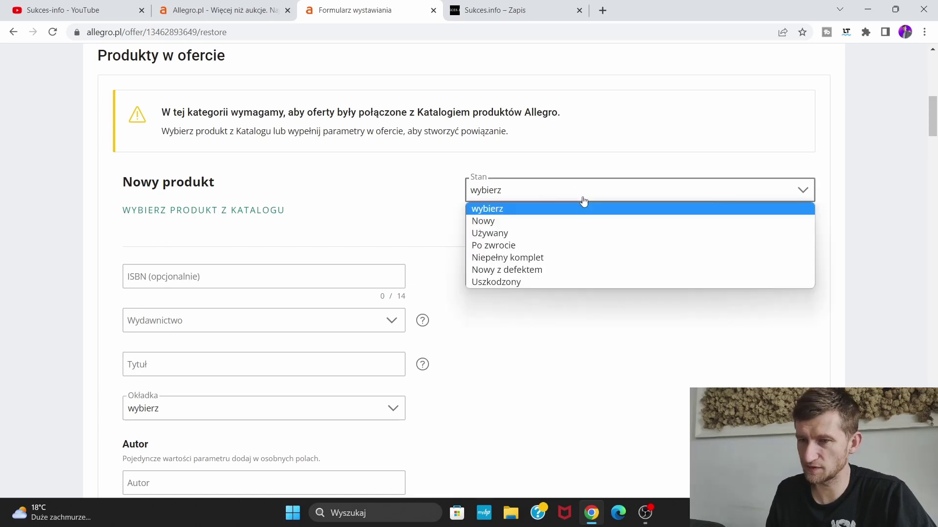
click(486, 222)
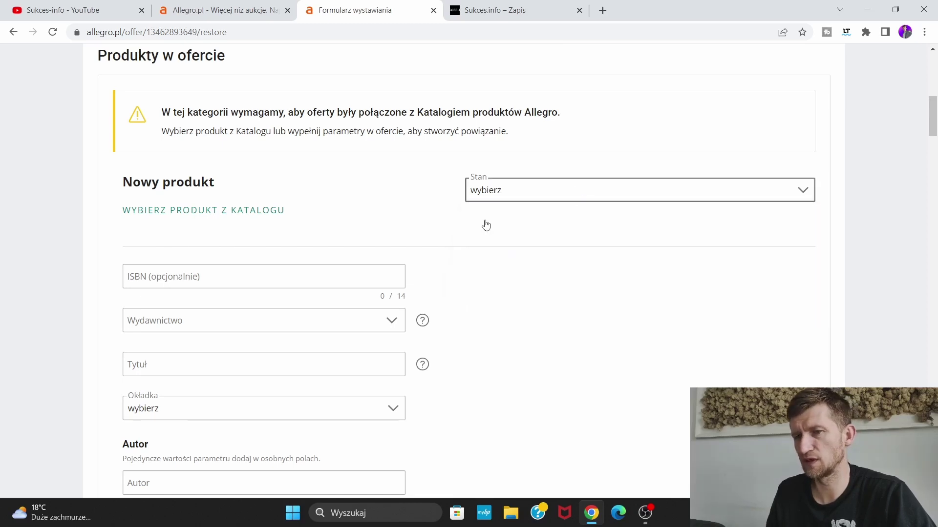
scroll(414, 202, down, 2)
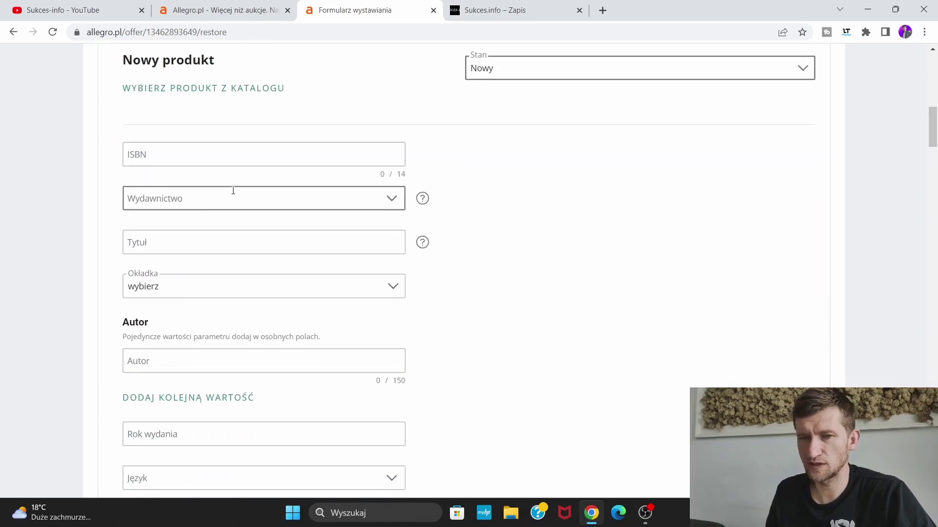
click(225, 160)
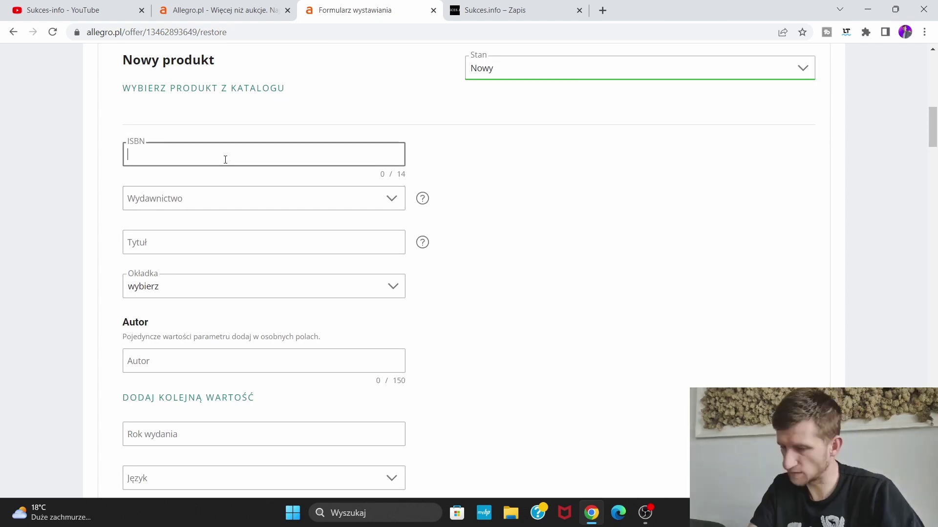
text(9)
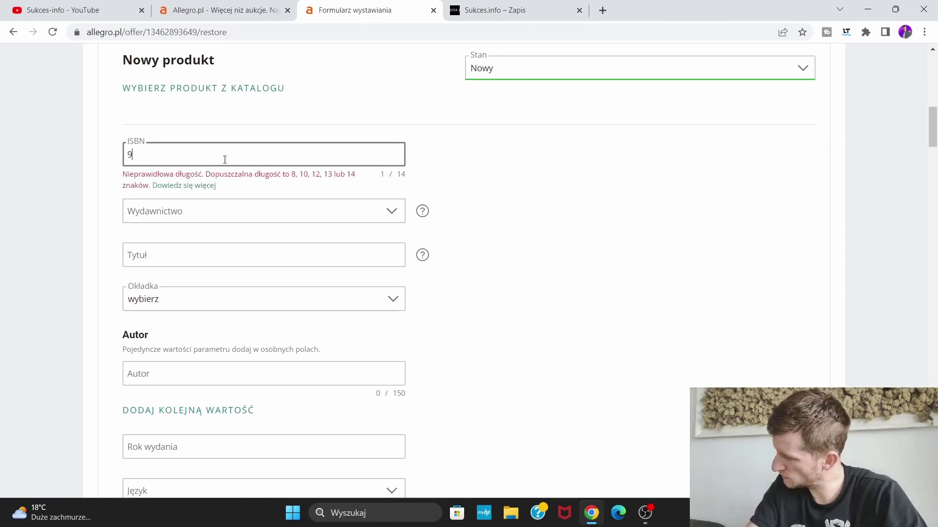
text(7883967450)
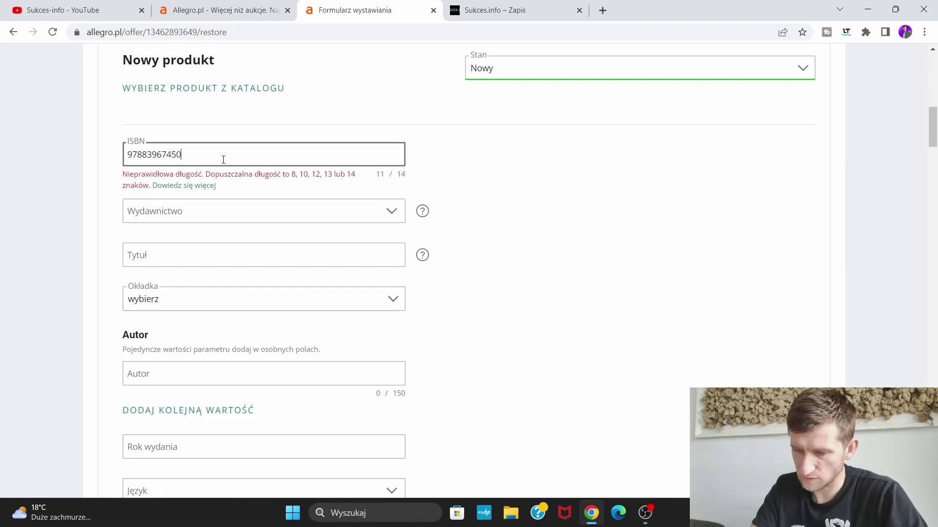
text(2)
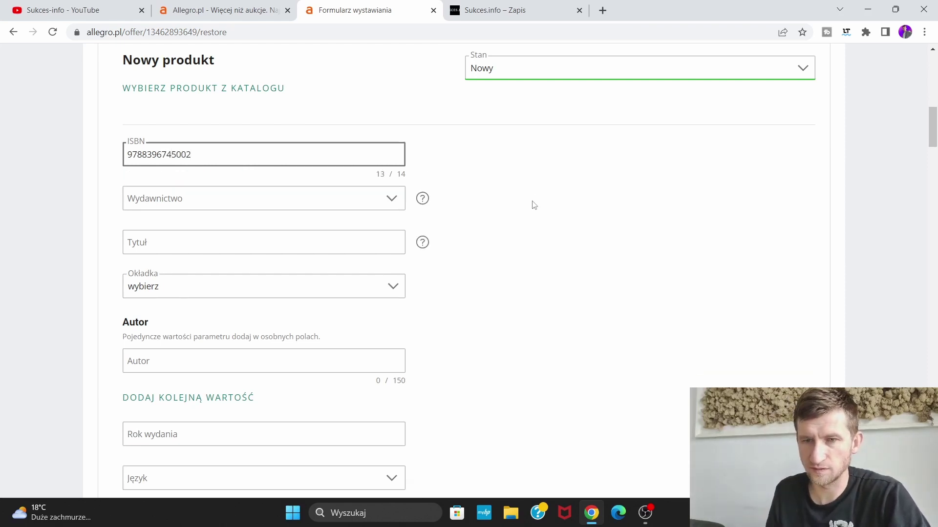
Set the publisher to inne with ELOWAY entered as the custom publisher name
click(332, 203)
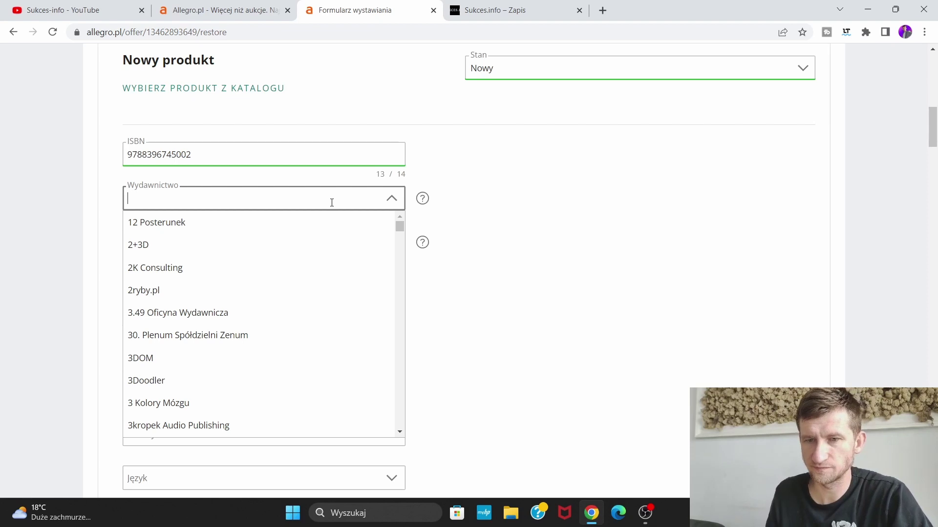
text(ELOWAY)
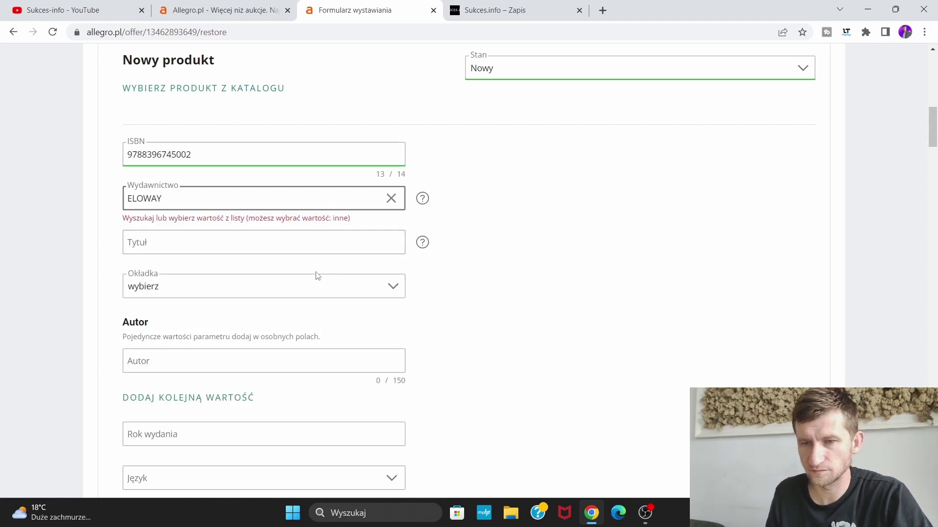
click(391, 198)
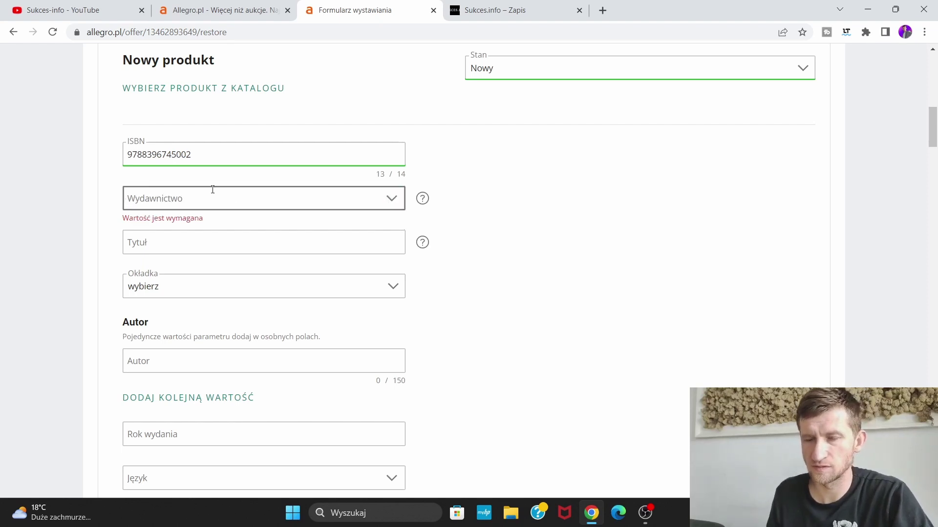
text(inna)
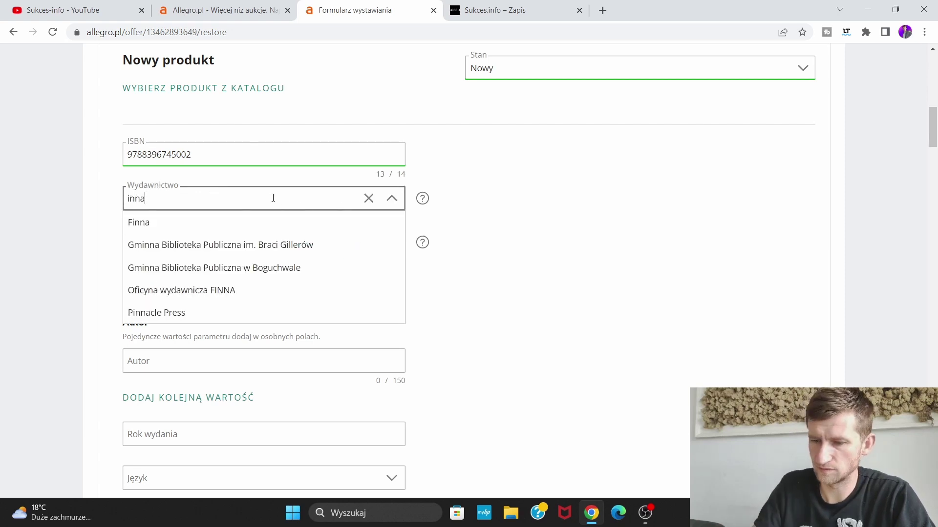
key(BackSpace)
text(e)
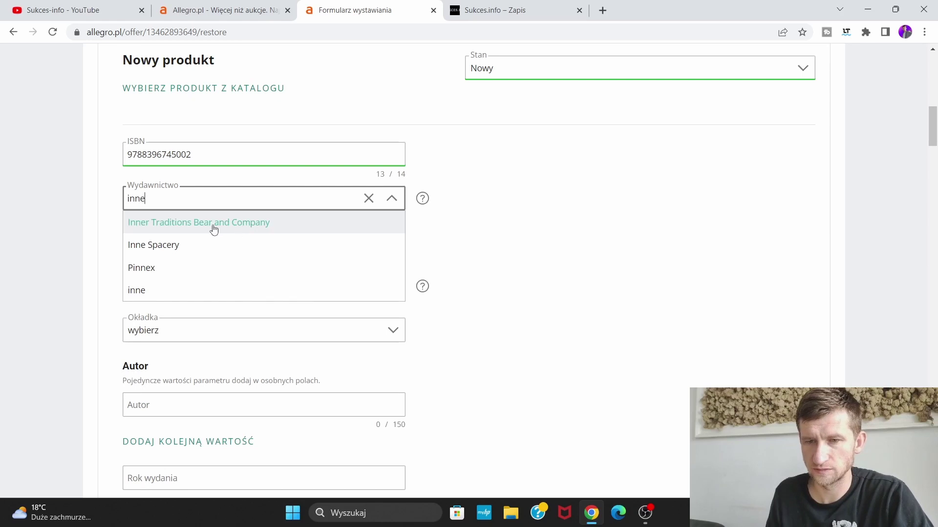
click(192, 293)
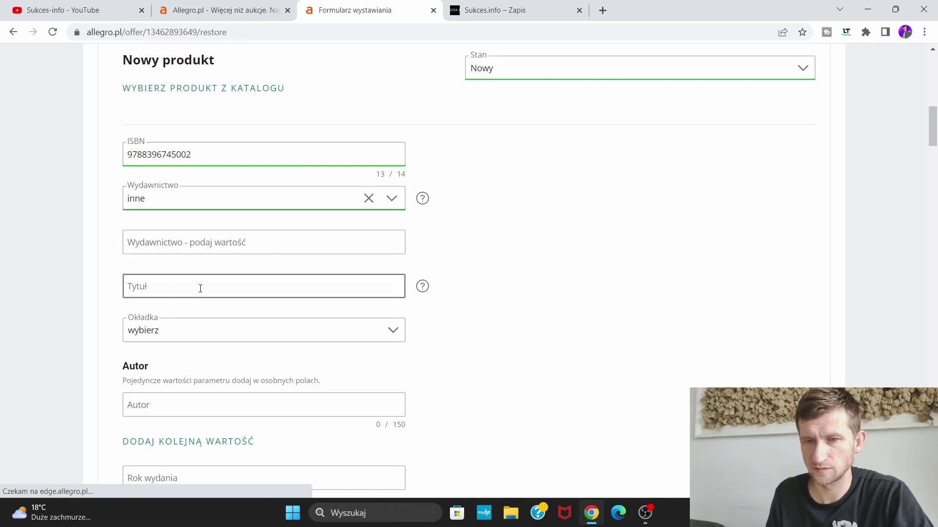
click(207, 287)
click(224, 248)
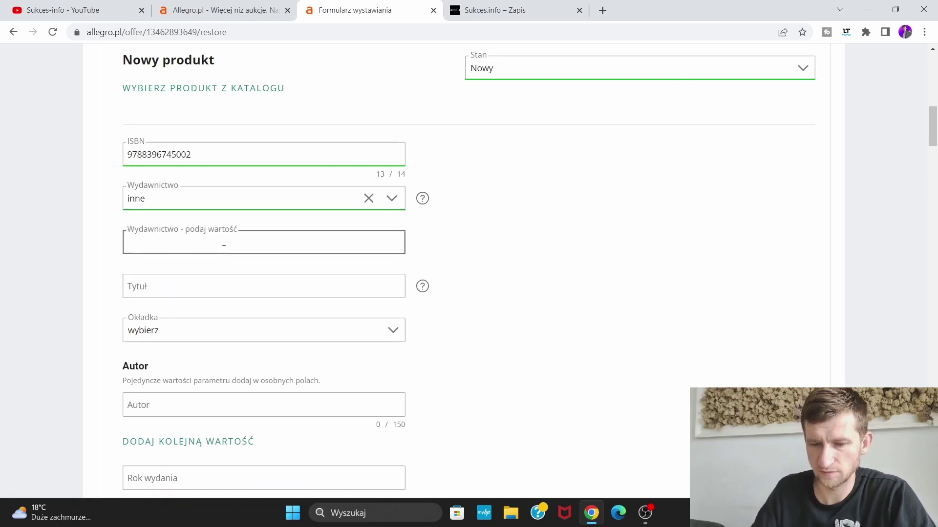
text(ELOWAY)
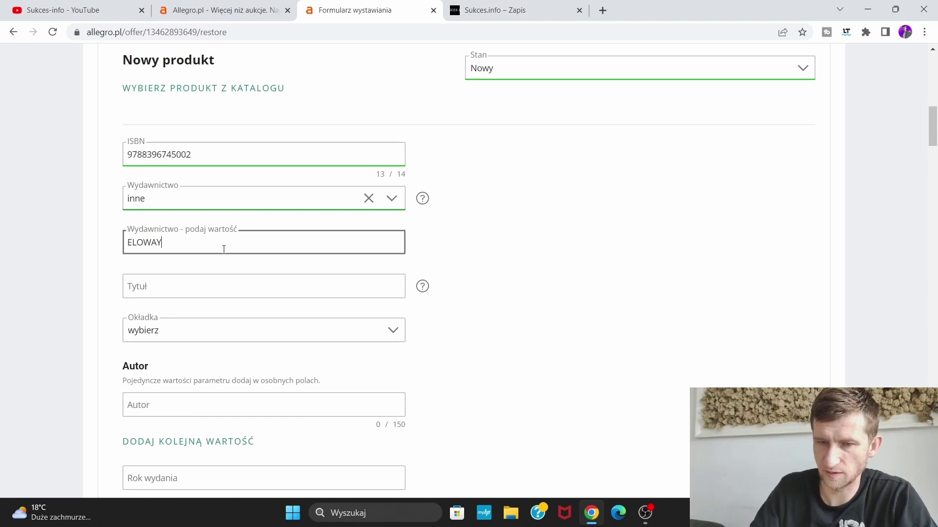
Enter the book title 'ŻYJ JAK CHCESZ' and set the cover type to miękka
click(212, 285)
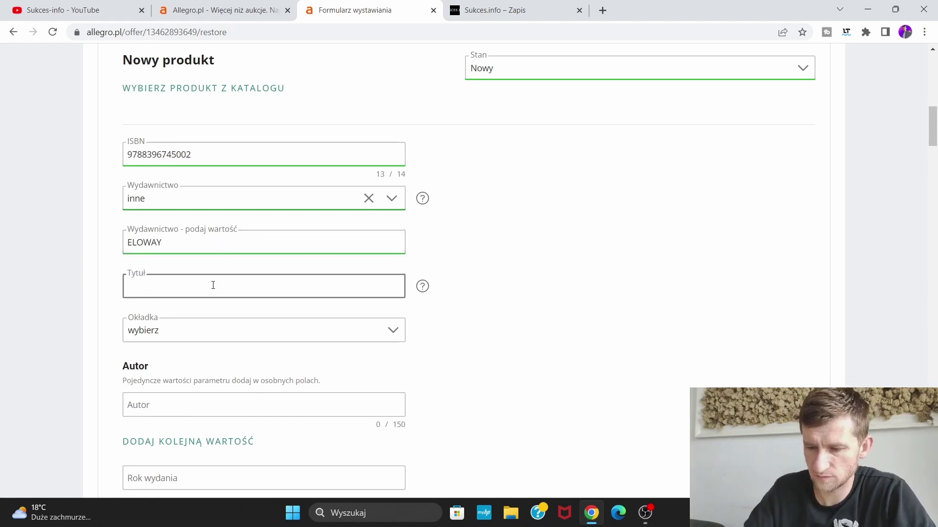
text(ŻYJ J)
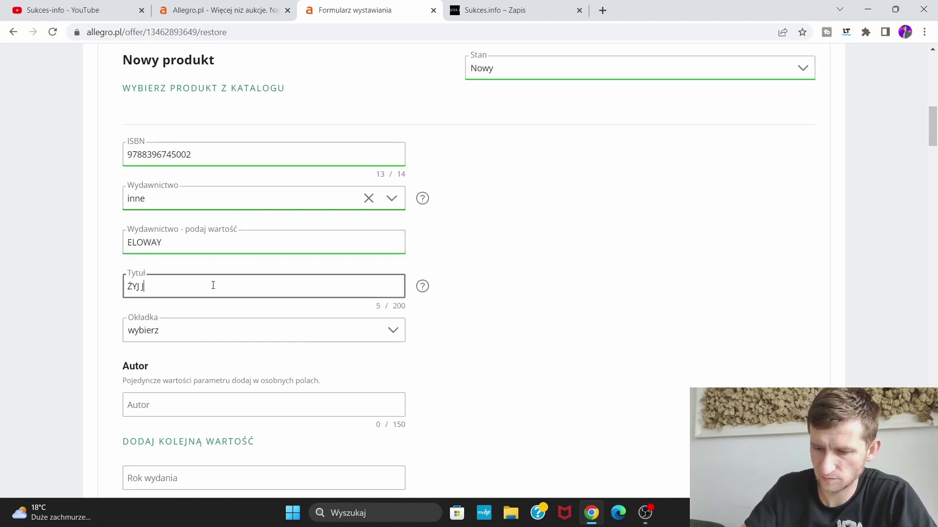
text(AK CHCESZ)
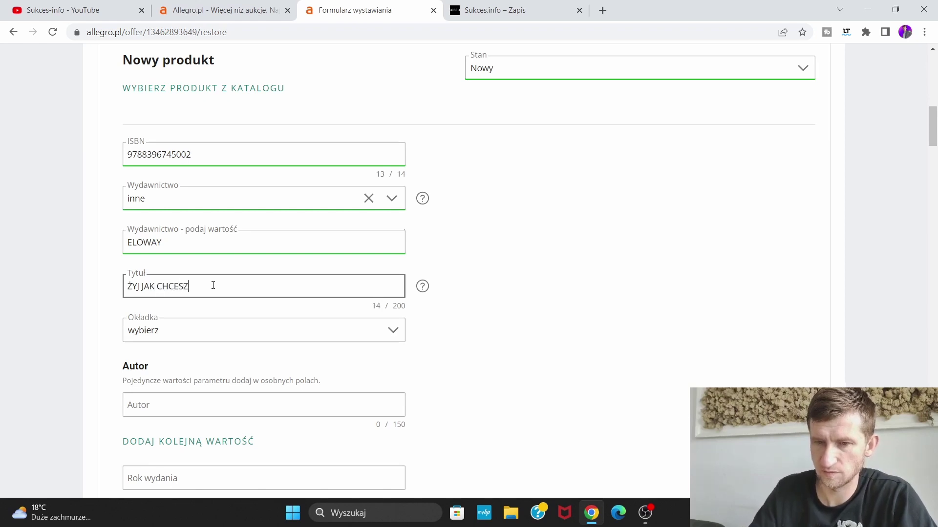
click(237, 325)
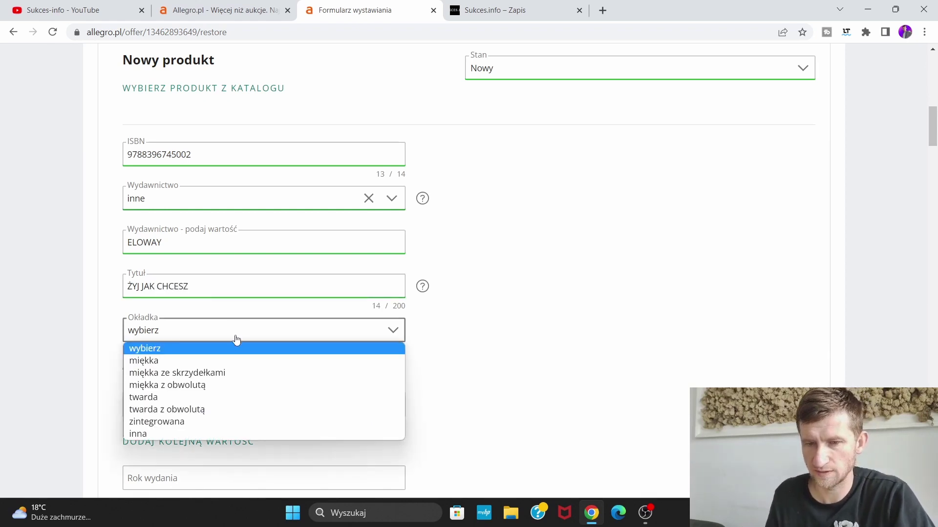
click(230, 362)
Enter the author's name, publication year 2013, and language polski
scroll(420, 332, down, 2)
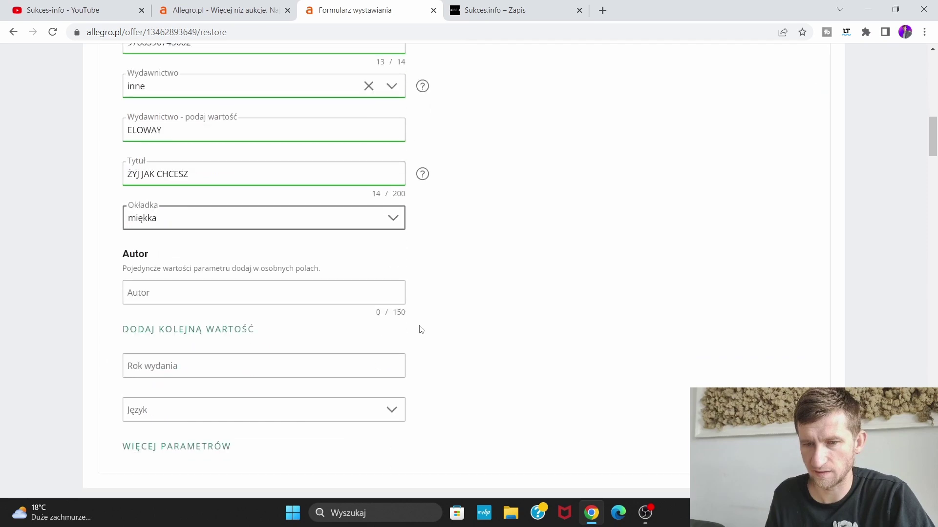
click(232, 290)
text(B)
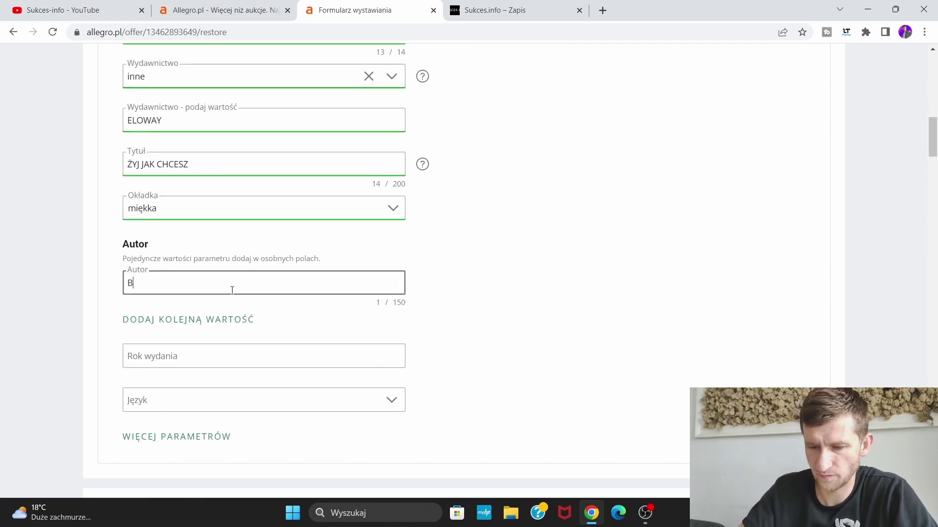
text(ARTOSZ A)
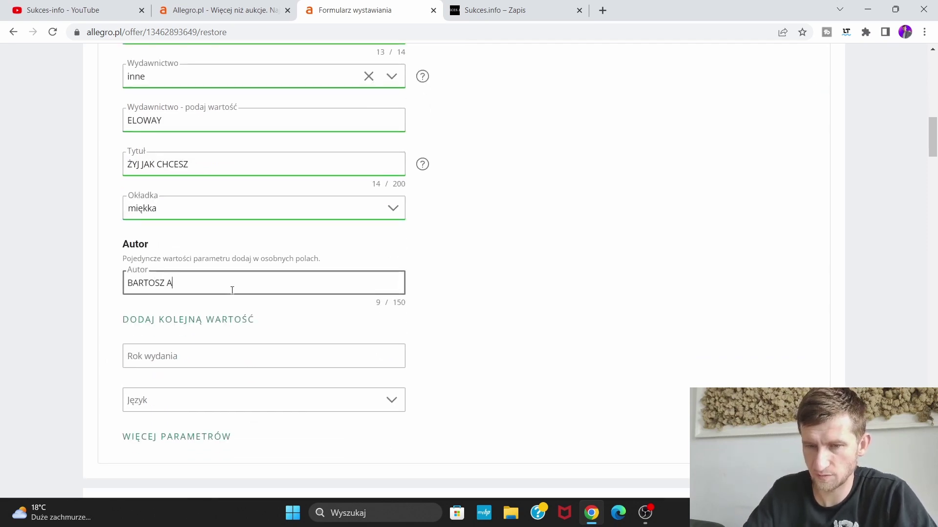
text(NDRUSZKO)
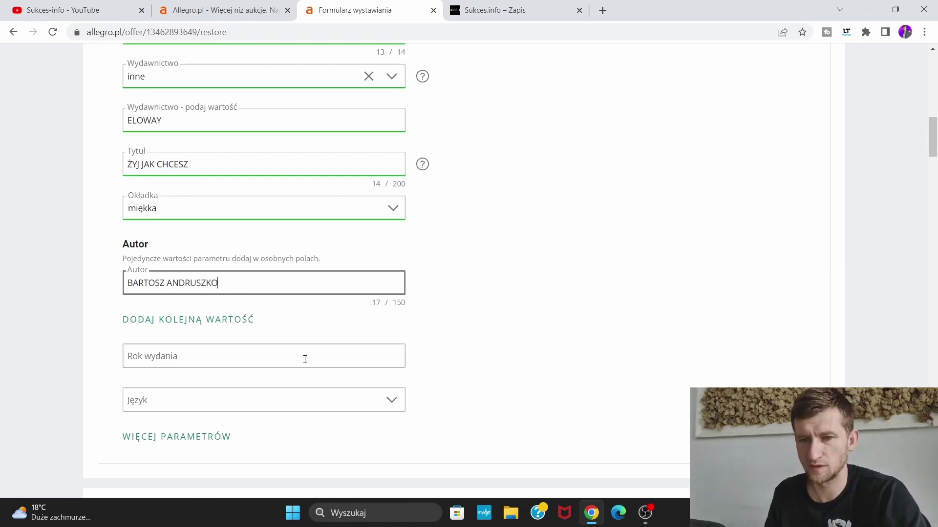
click(304, 358)
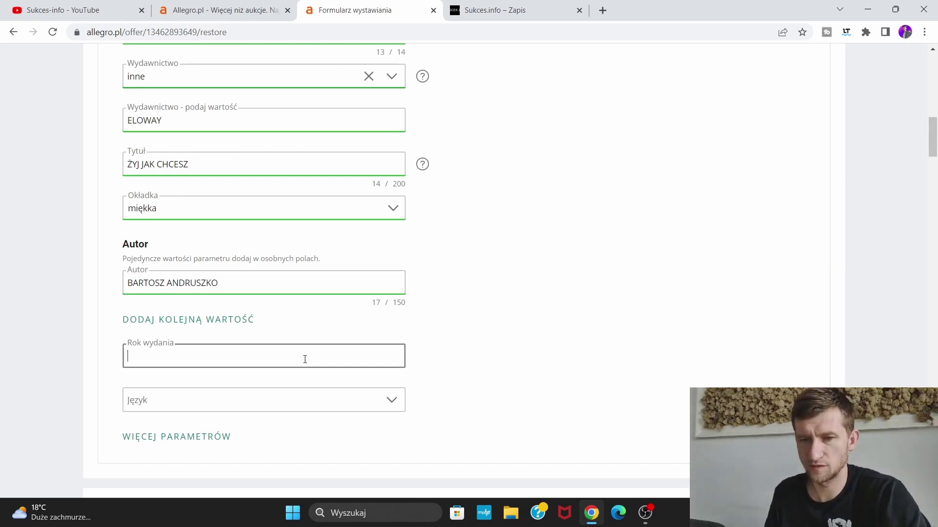
text(2013)
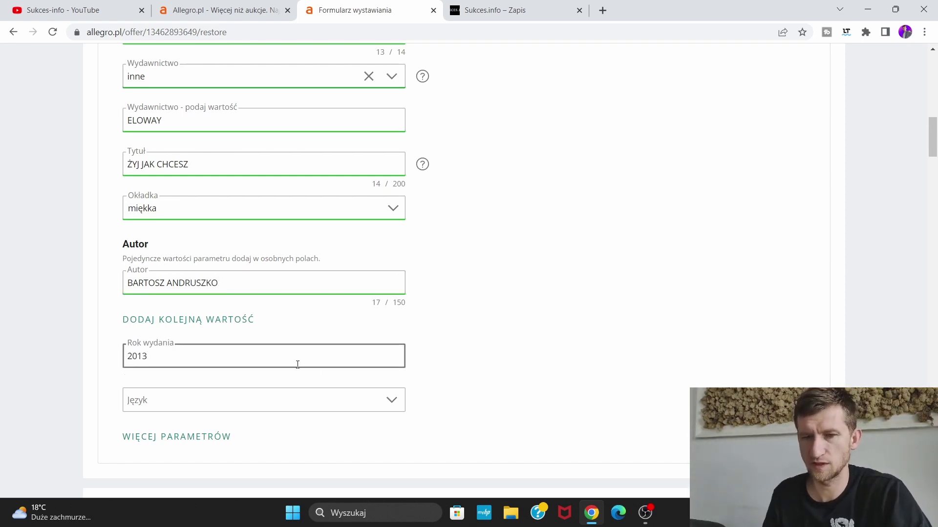
click(379, 402)
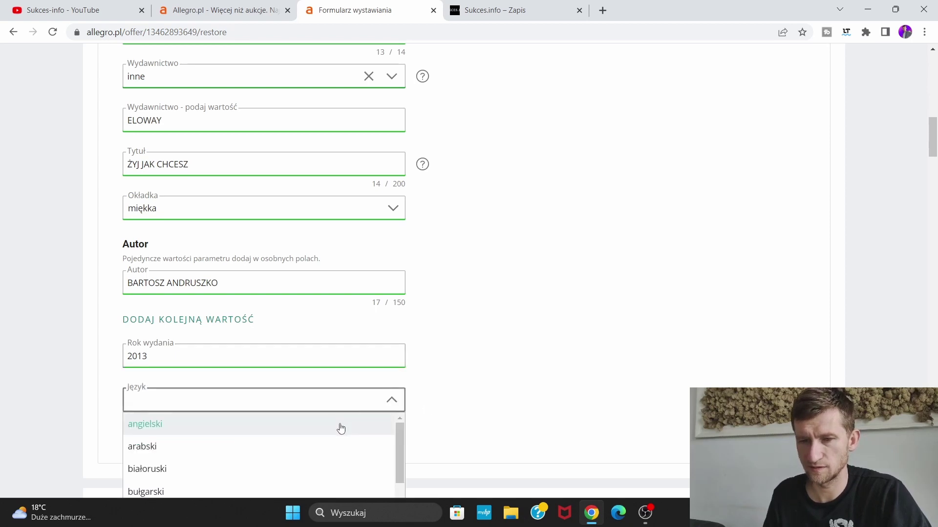
scroll(339, 426, down, 2)
text(po)
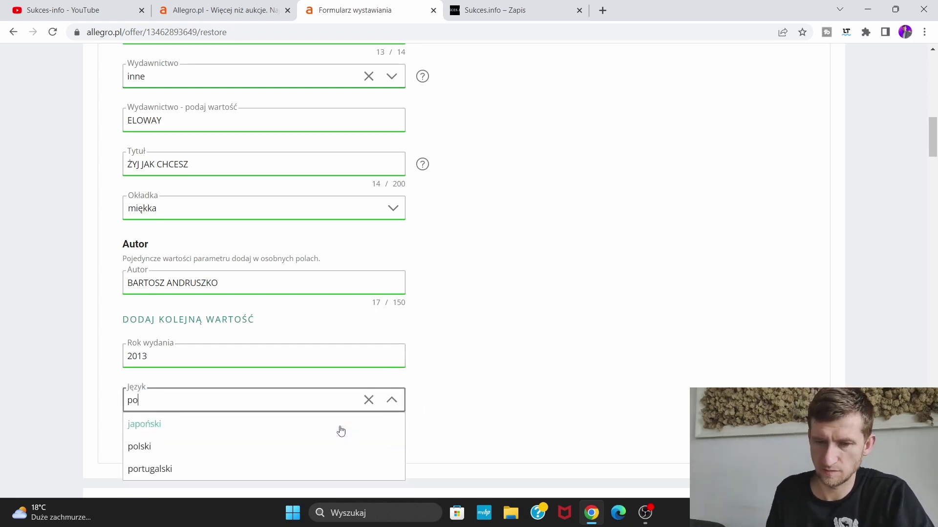
click(204, 447)
scroll(251, 356, down, 2)
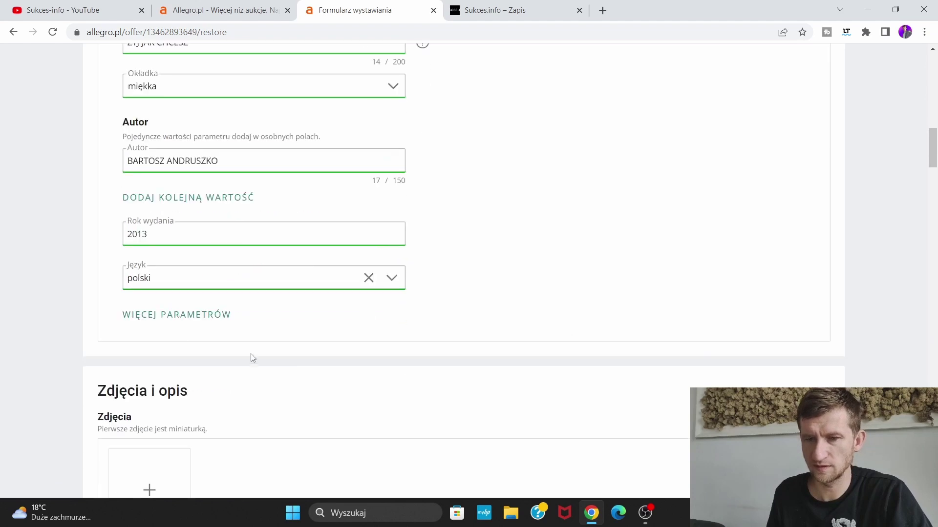
Under Więcej parametrów, set weight 2 kg, form poradnik, 208 pages, and edition number 1
click(159, 316)
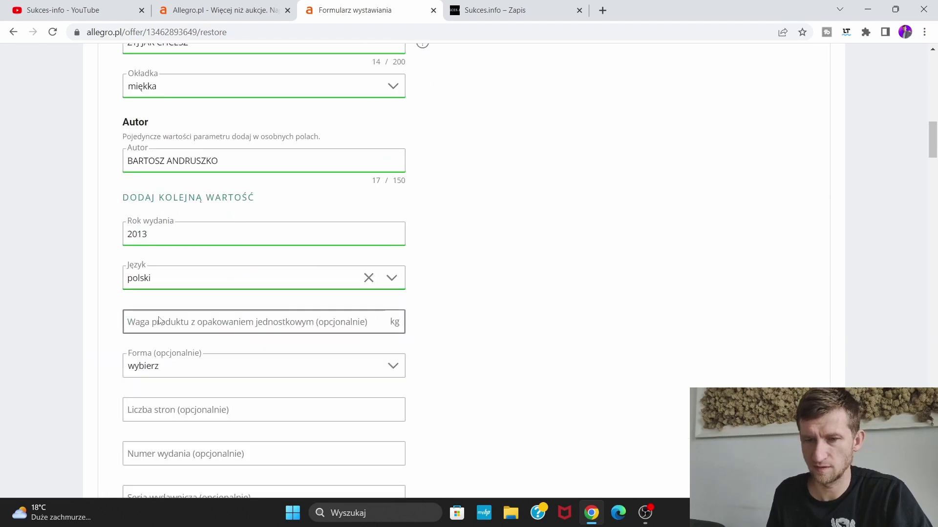
click(305, 318)
text(2)
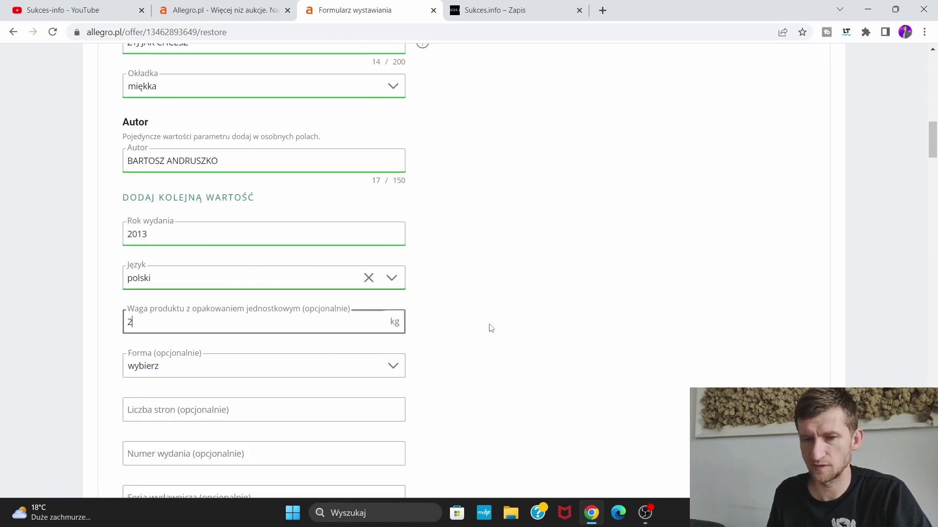
click(490, 327)
click(367, 374)
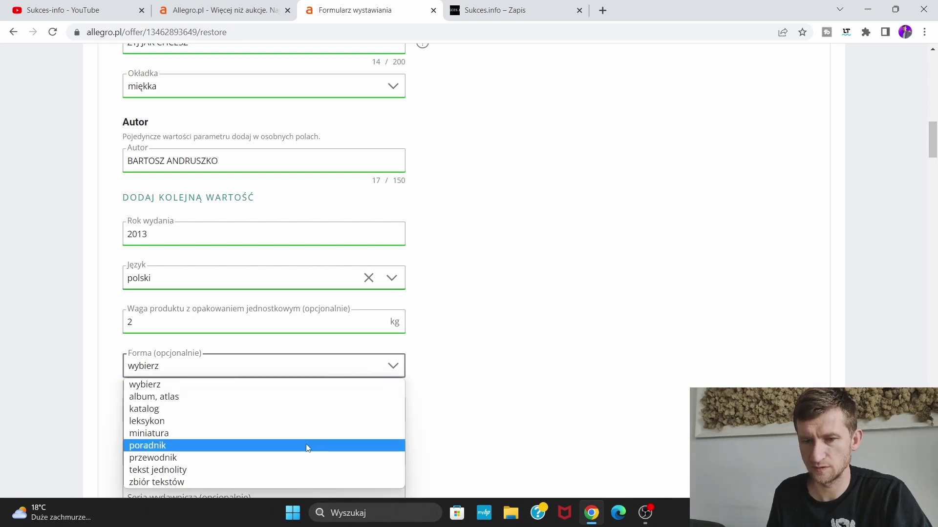
click(307, 448)
scroll(444, 376, down, 2)
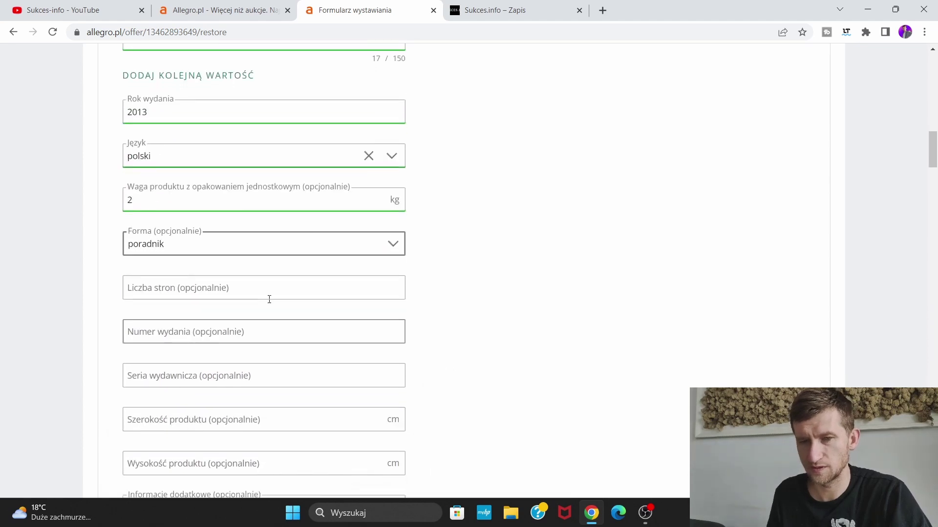
click(260, 286)
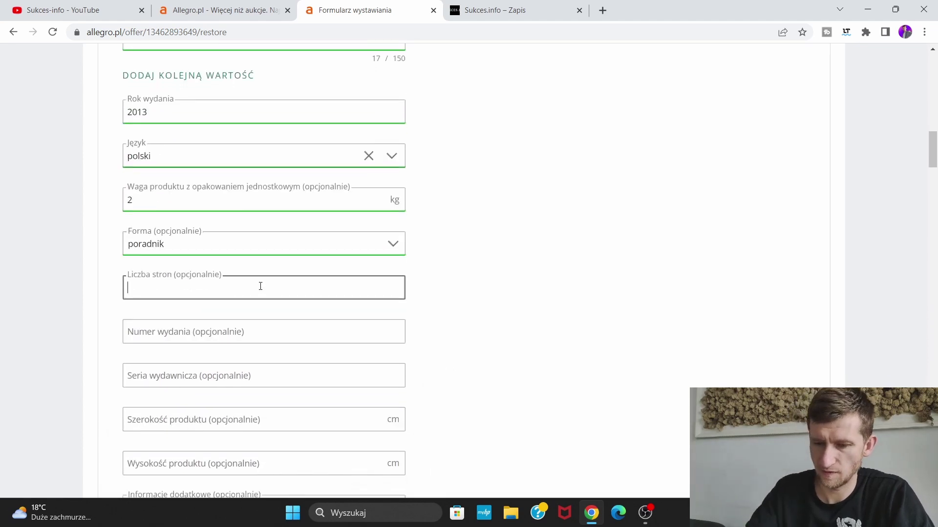
text(208)
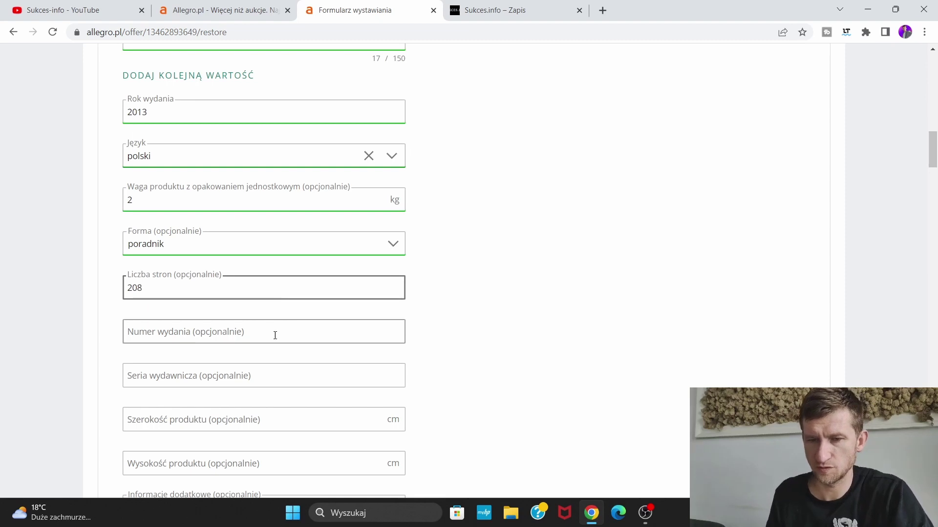
click(265, 339)
text(1)
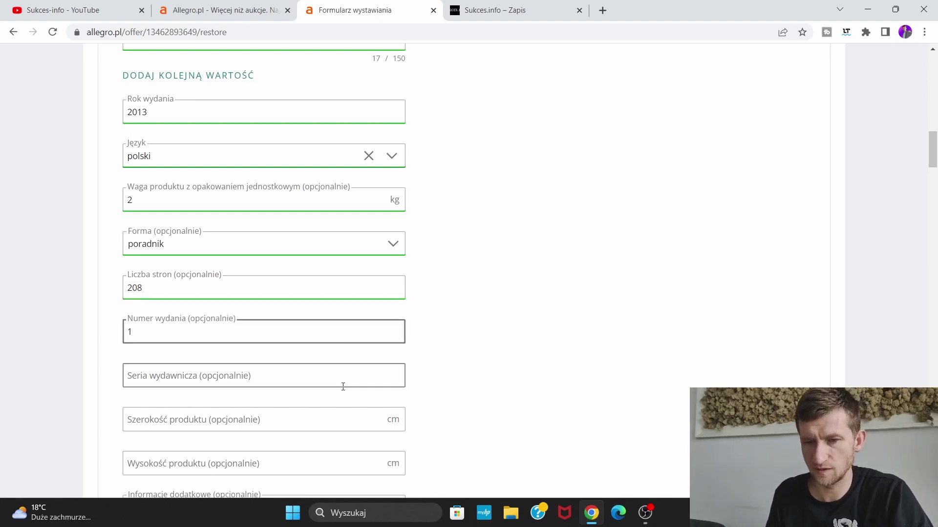
Set width 145 and height 215, leave additional information unset, and mark packaging as oryginalne
click(323, 378)
scroll(531, 342, down, 2)
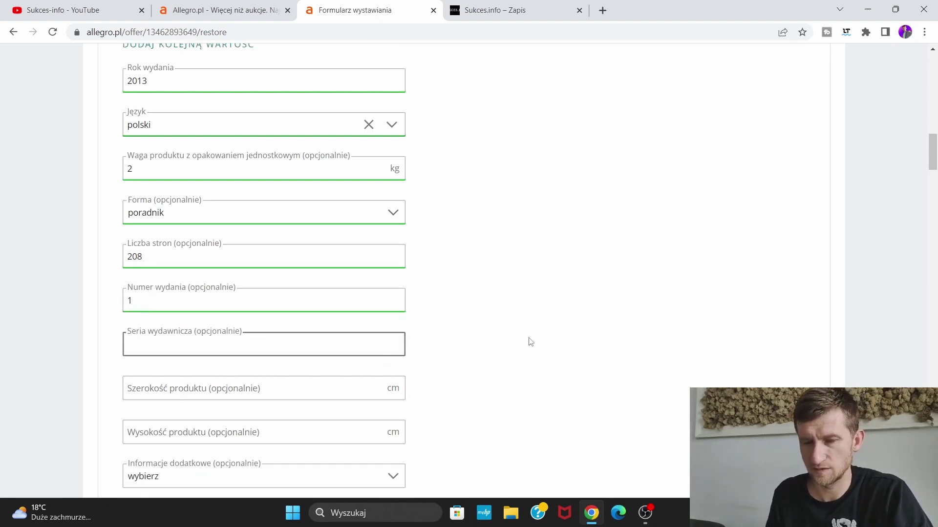
click(354, 299)
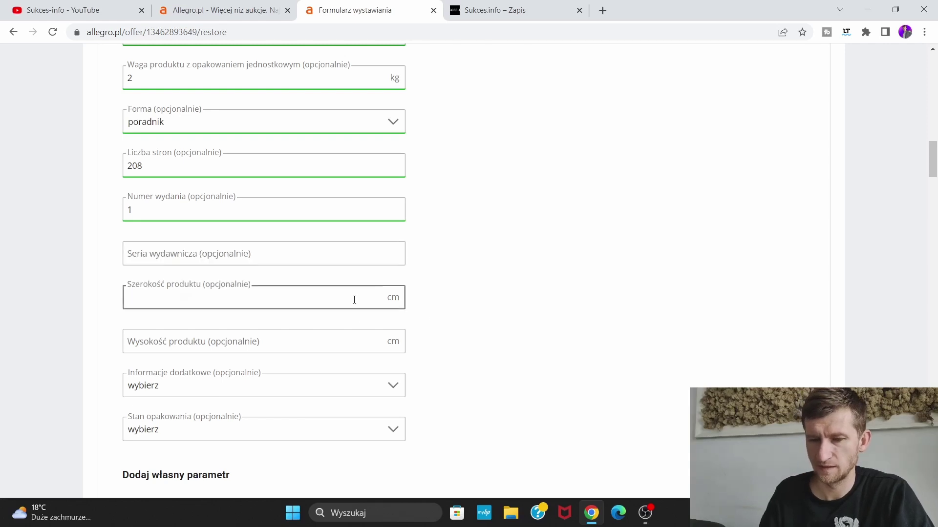
text(145)
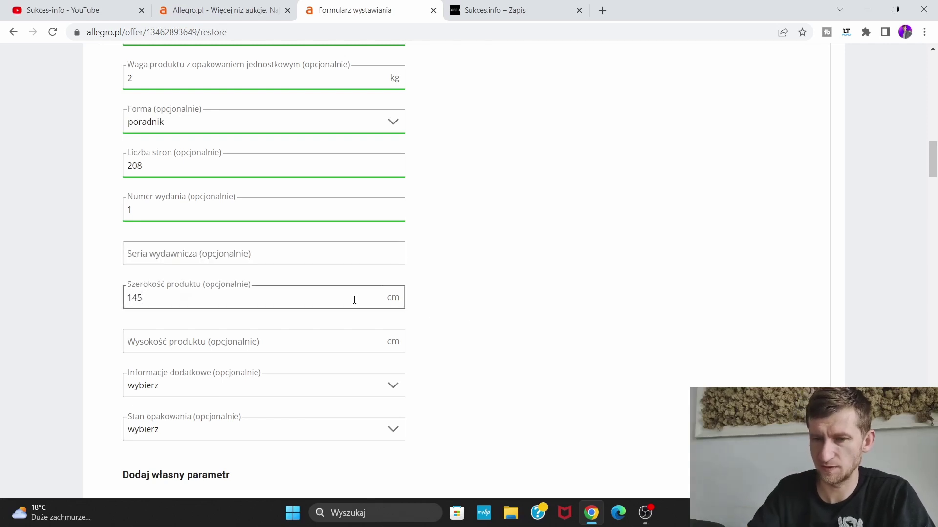
click(321, 341)
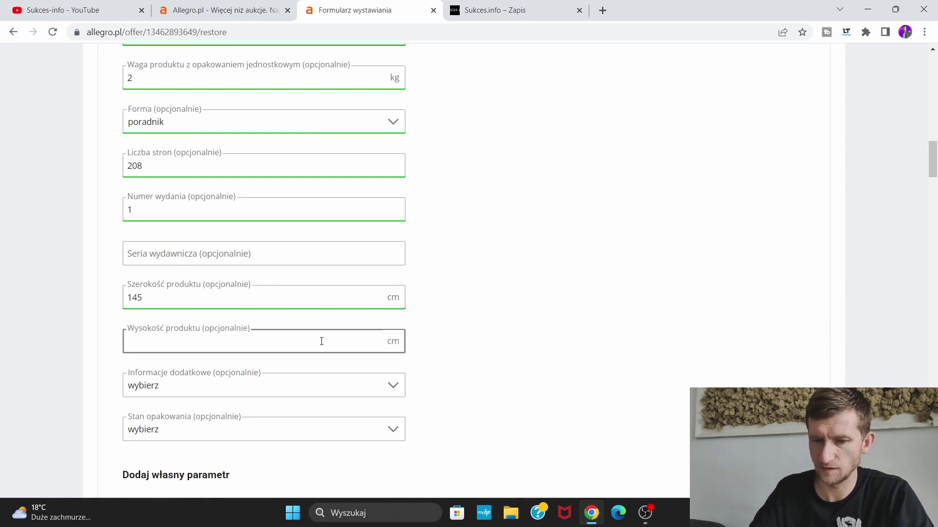
text(215)
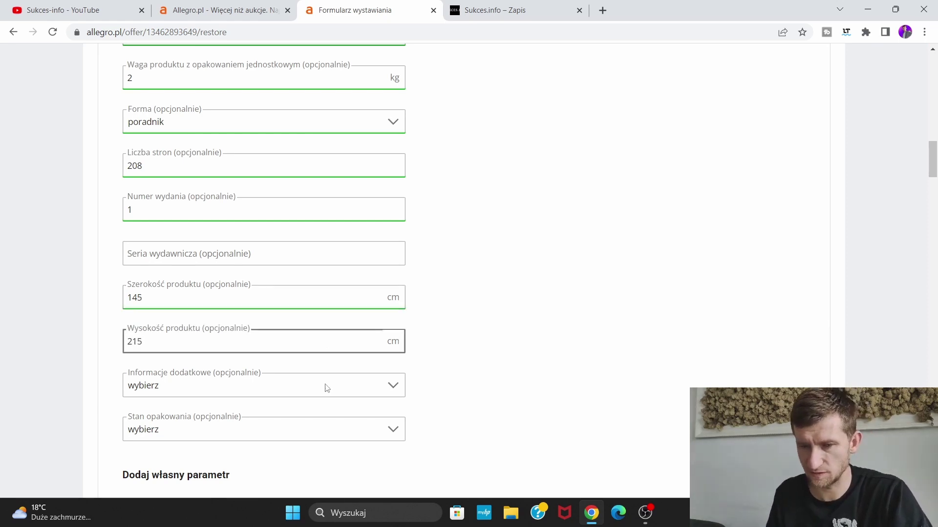
click(325, 391)
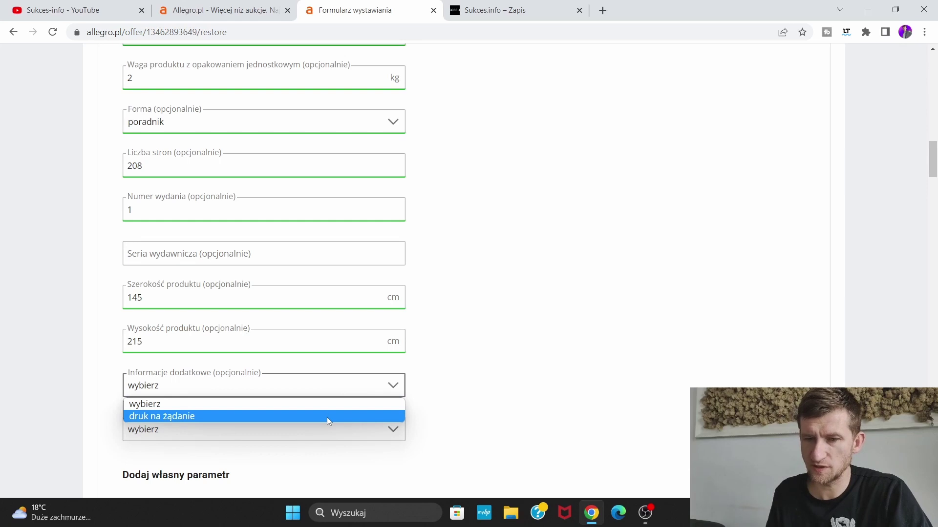
click(337, 405)
scroll(474, 374, down, 2)
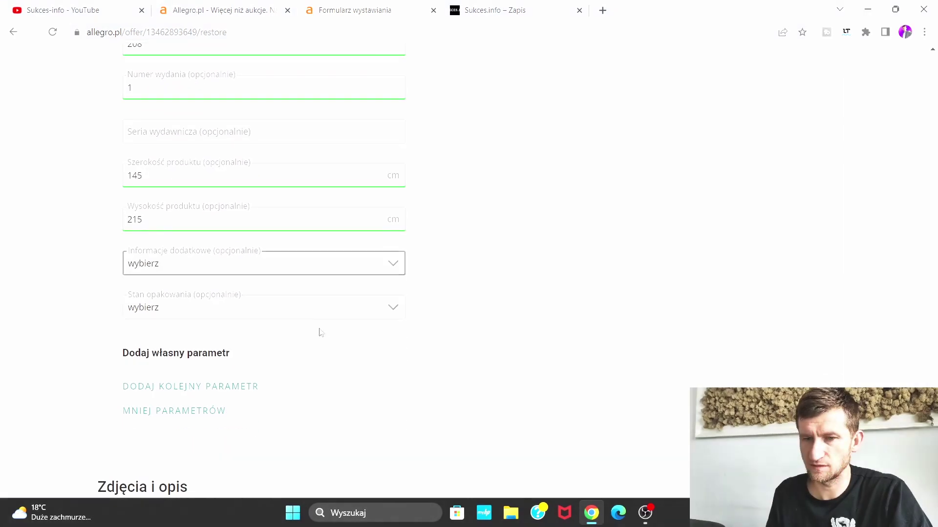
click(307, 308)
click(297, 337)
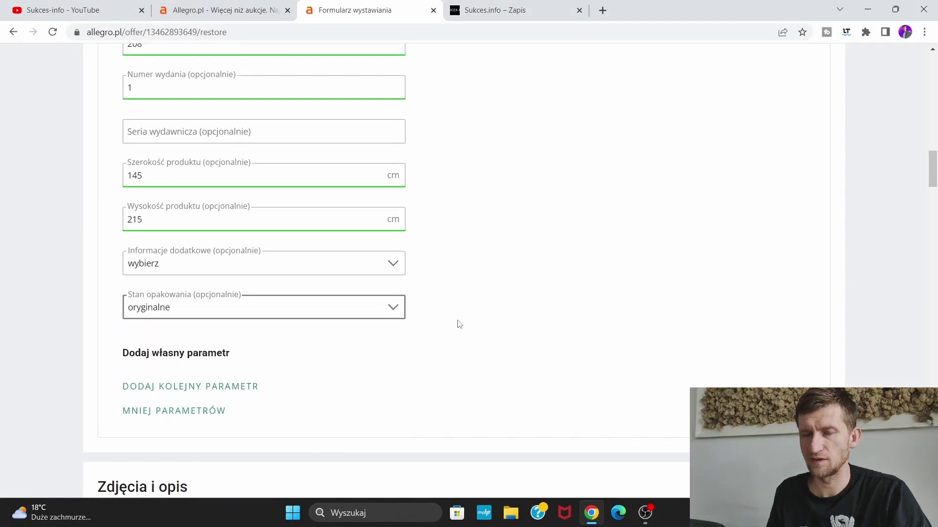
scroll(467, 321, up, 5)
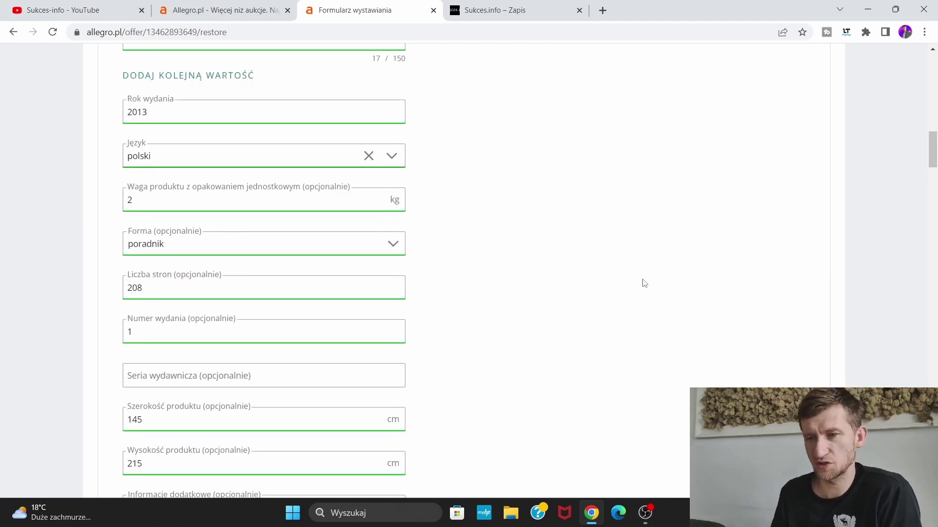
scroll(644, 283, up, 9)
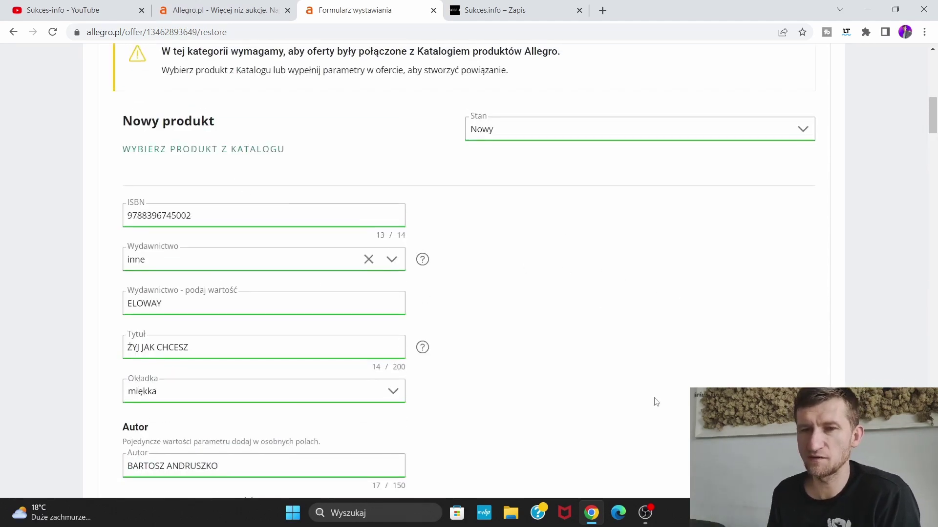
scroll(461, 226, down, 15)
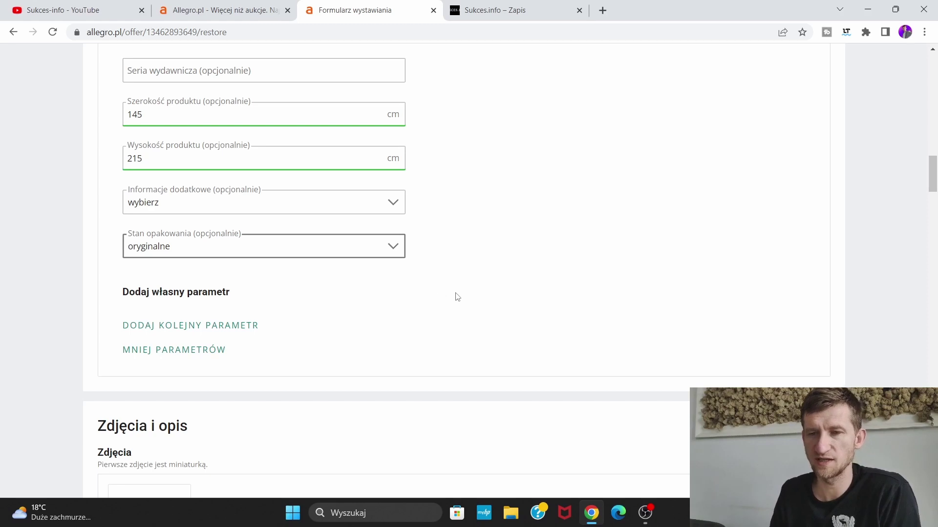
scroll(529, 273, up, 1)
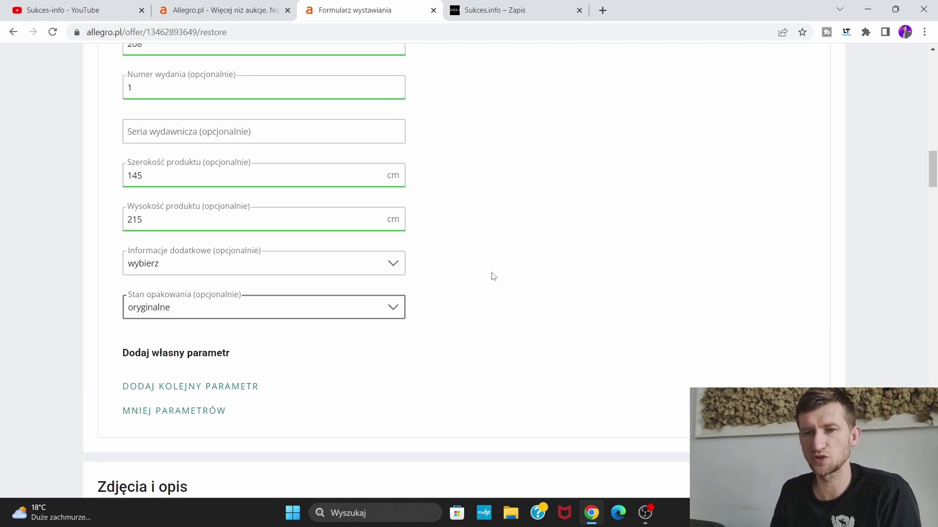
click(385, 266)
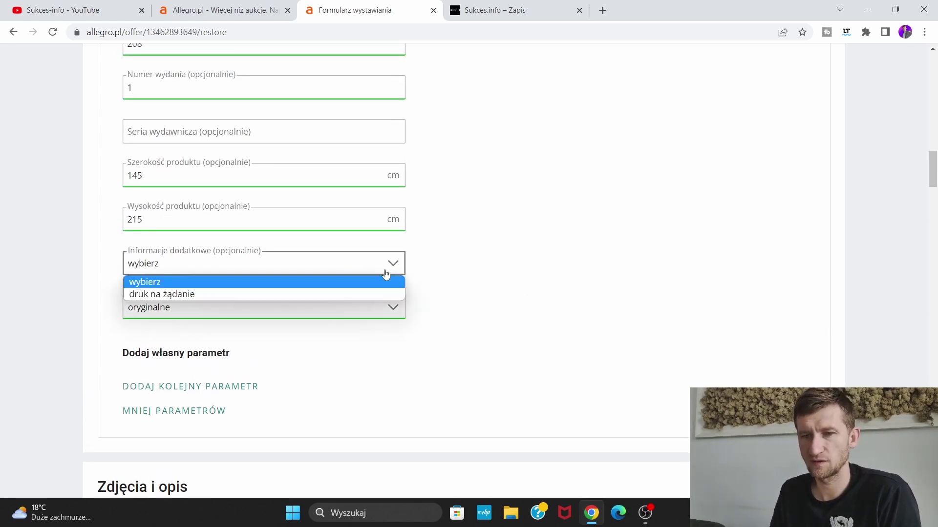
click(385, 269)
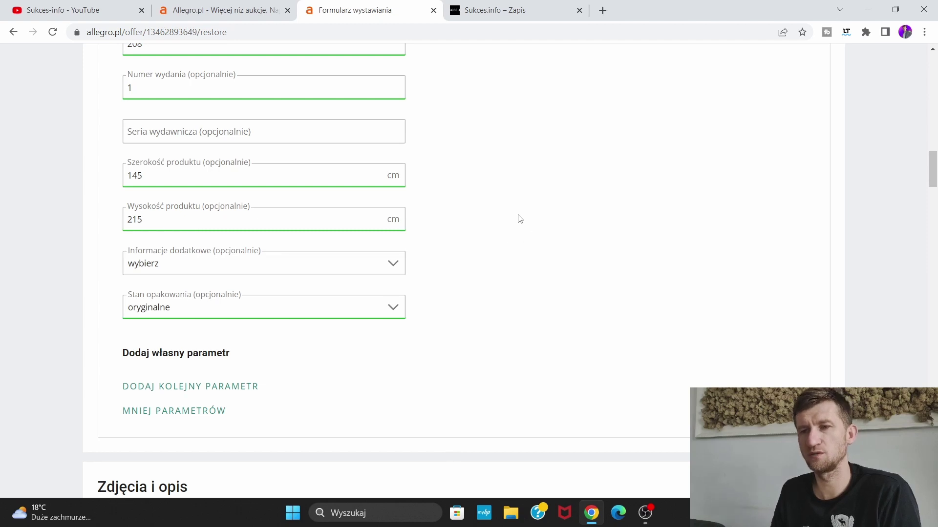
scroll(520, 220, down, 3)
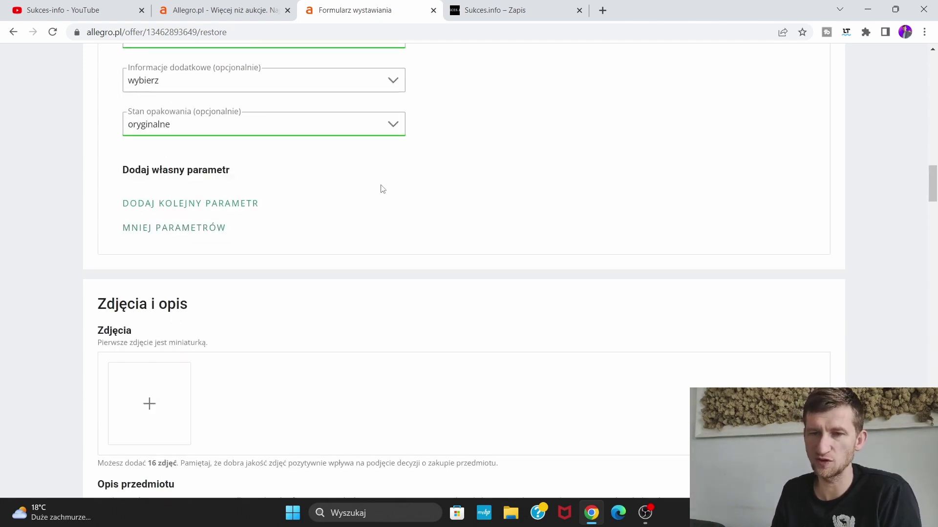
scroll(415, 188, down, 3)
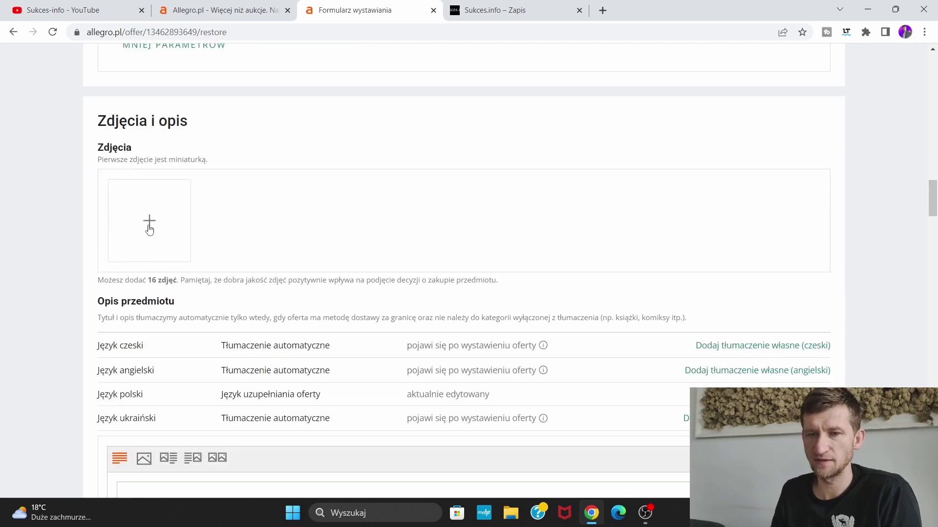
scroll(348, 215, up, 2)
scroll(350, 215, up, 15)
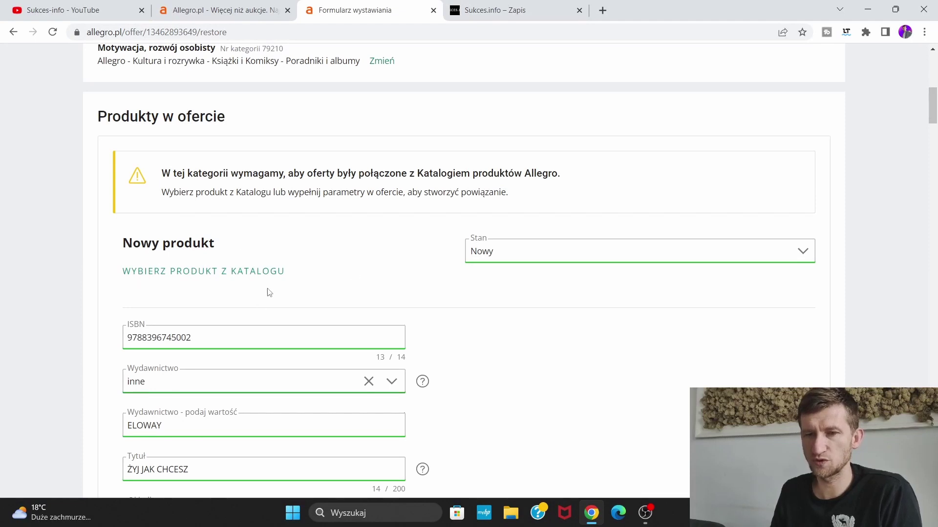
scroll(220, 253, down, 3)
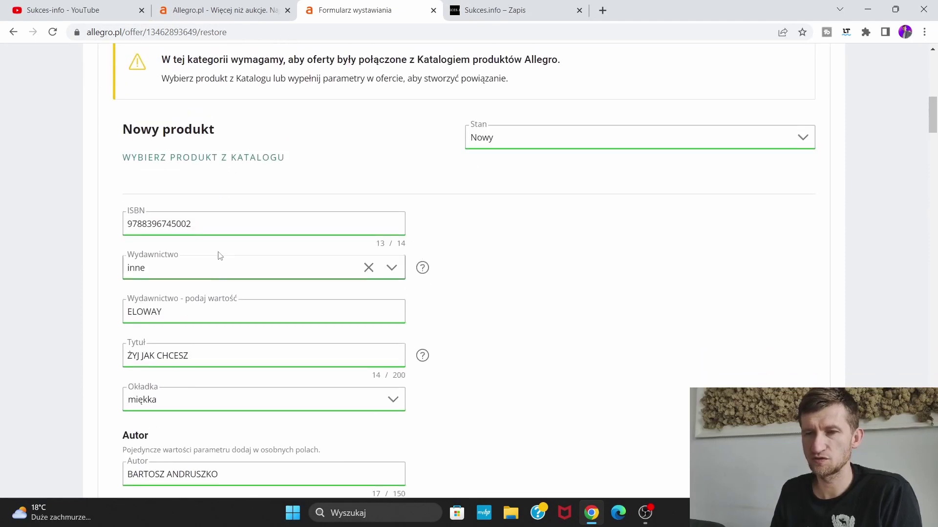
scroll(237, 258, down, 20)
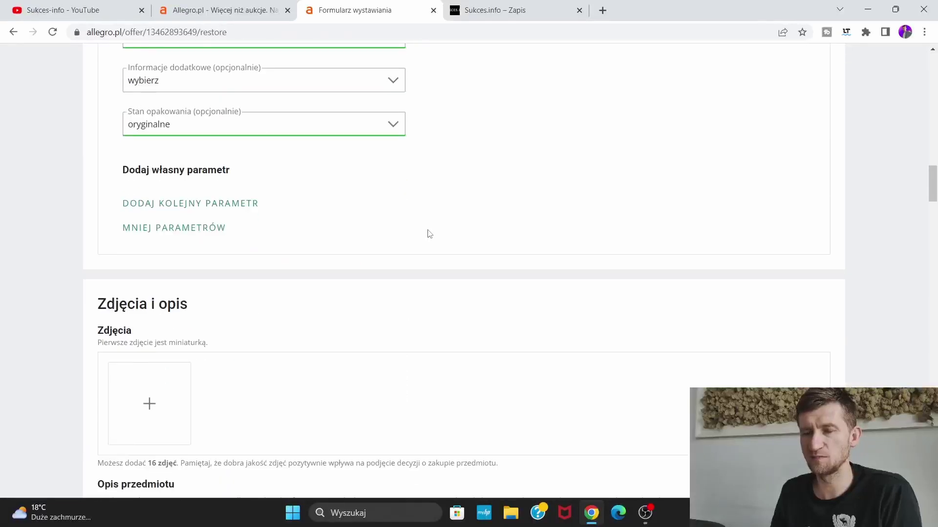
scroll(241, 225, up, 2)
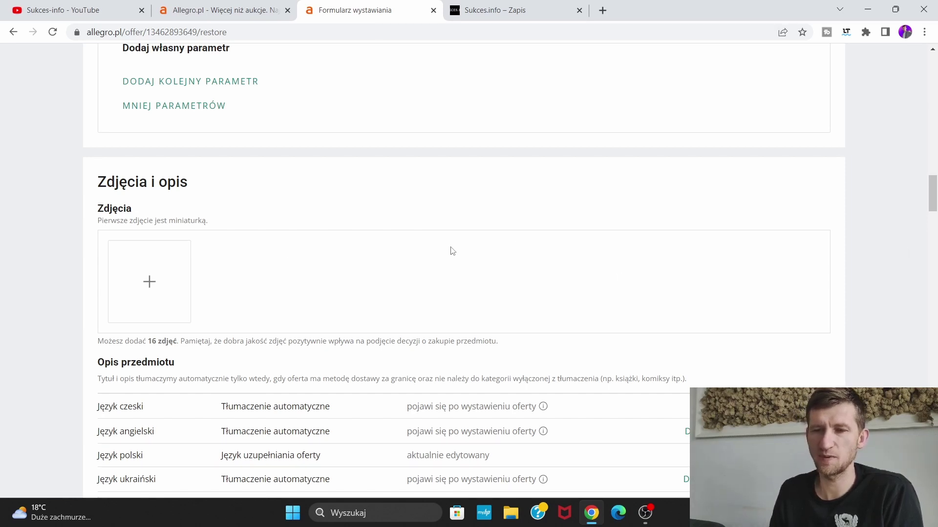
scroll(308, 180, down, 1)
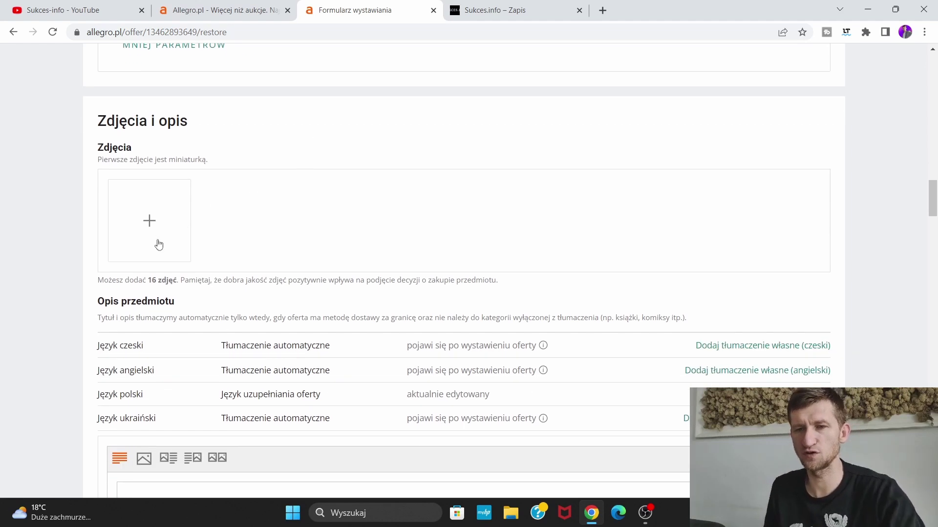
Upload six of today's downloaded images as listing photos
click(148, 226)
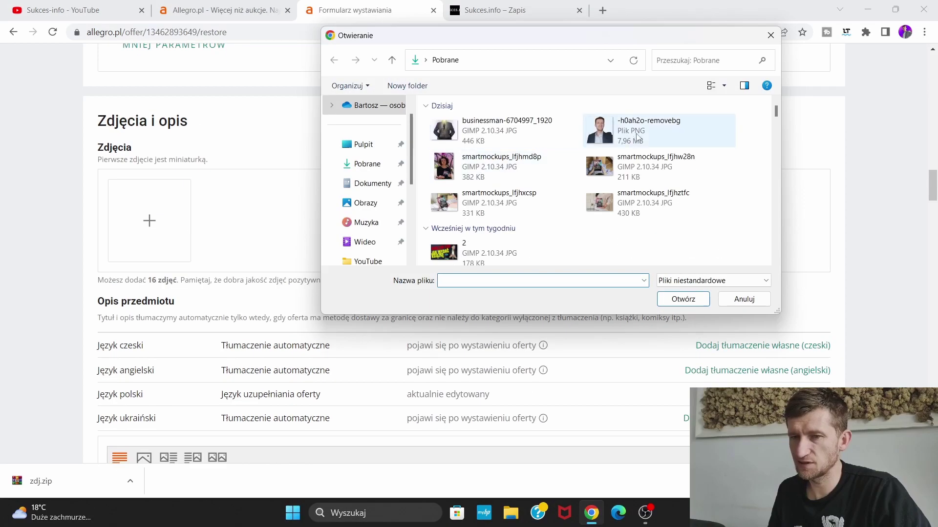
drag(426, 124, 682, 204)
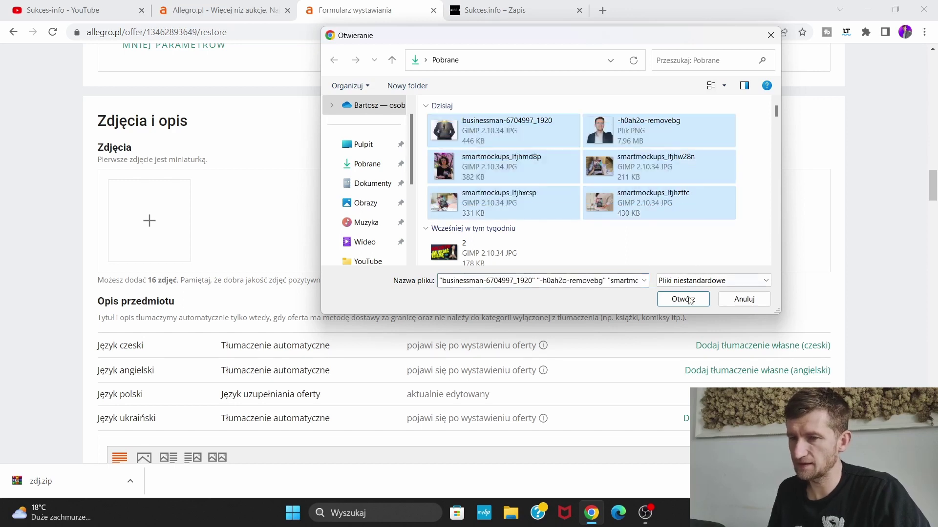
click(689, 299)
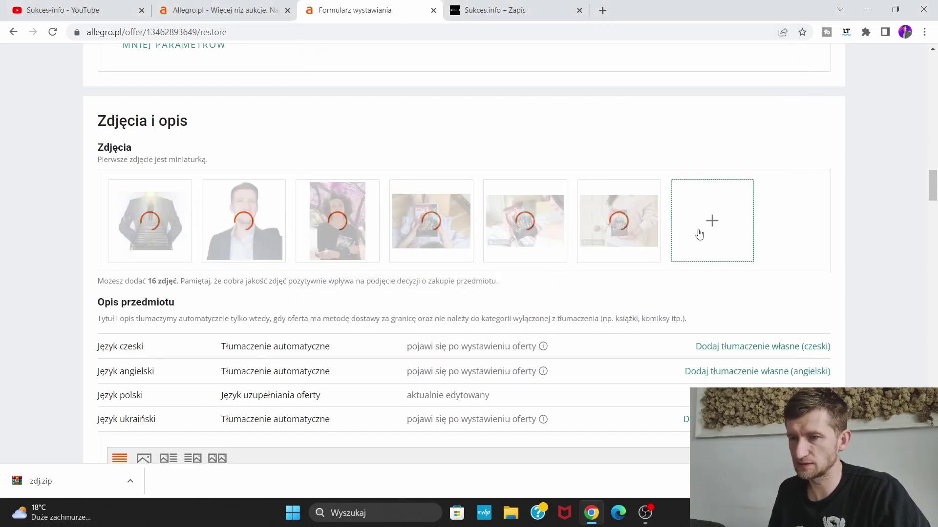
Add another book image from Pobrane and drag the 'Żyj jak chcesz' cover into the first slot
click(699, 234)
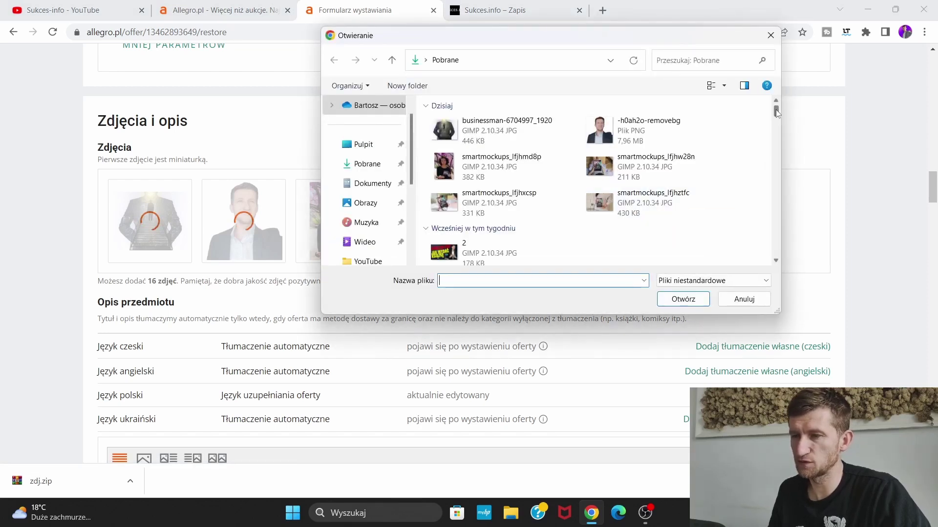
drag(777, 112, 785, 153)
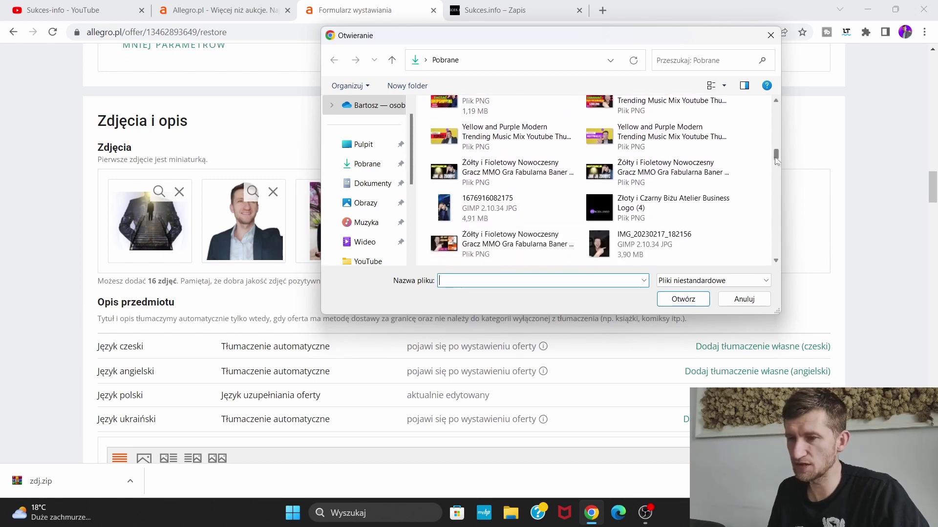
scroll(740, 172, down, 2)
double_click(715, 233)
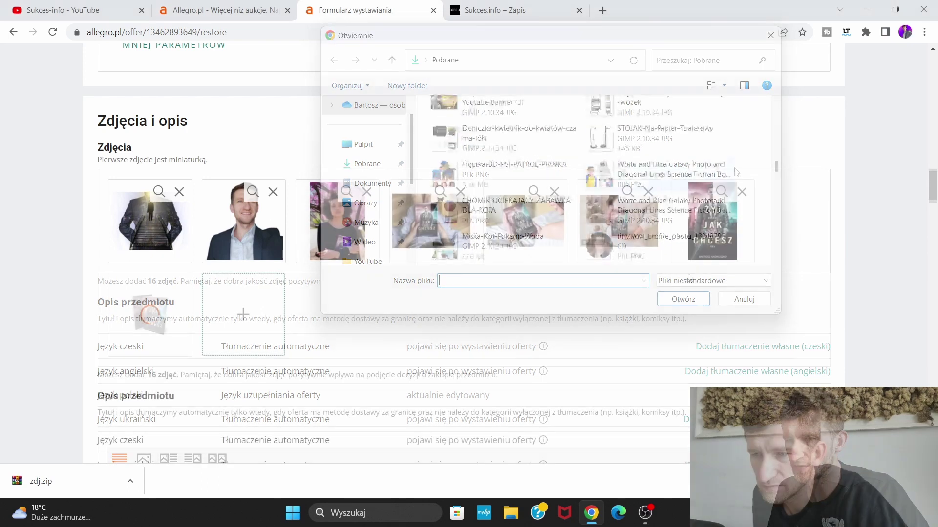
drag(714, 233, 146, 220)
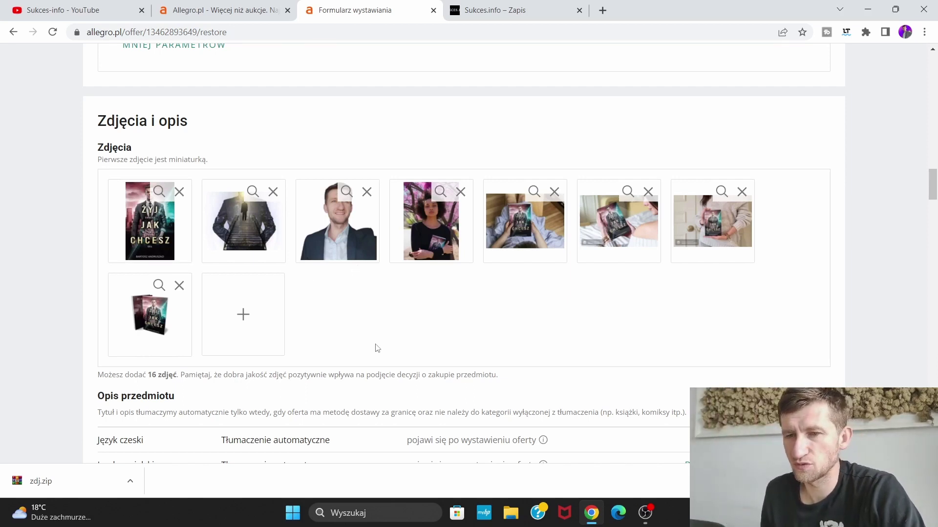
In Opis przedmiotu, give the first row the image-plus-text layout and open Wybierz zdjęcie for its image
scroll(605, 291, down, 3)
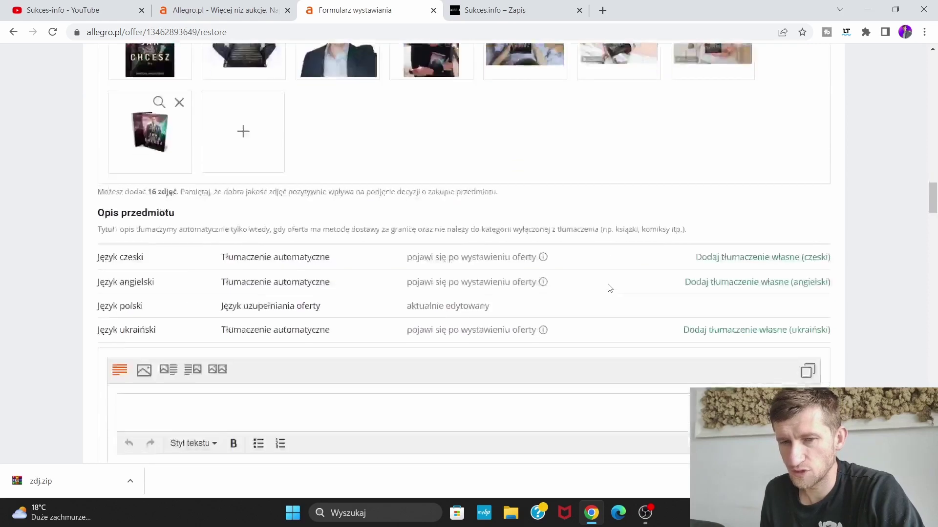
scroll(607, 287, up, 3)
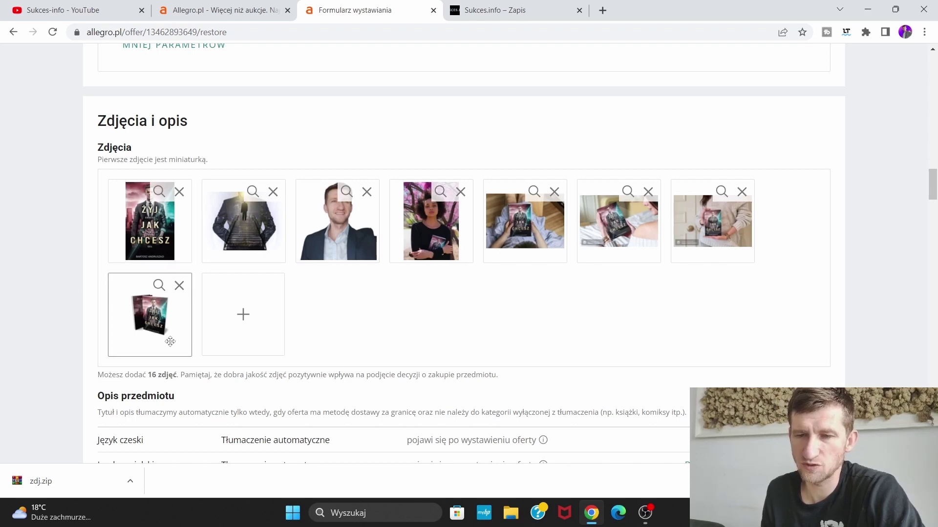
scroll(433, 300, down, 5)
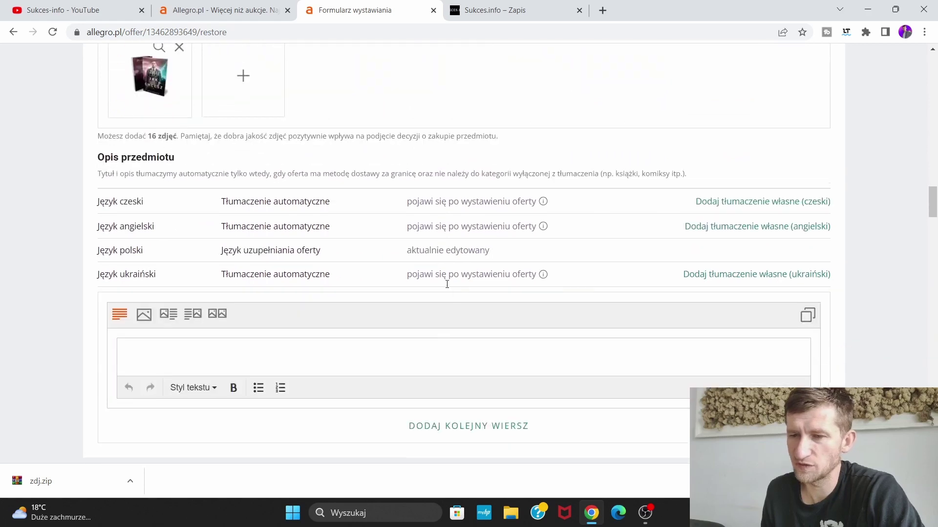
scroll(446, 284, down, 3)
scroll(383, 244, up, 6)
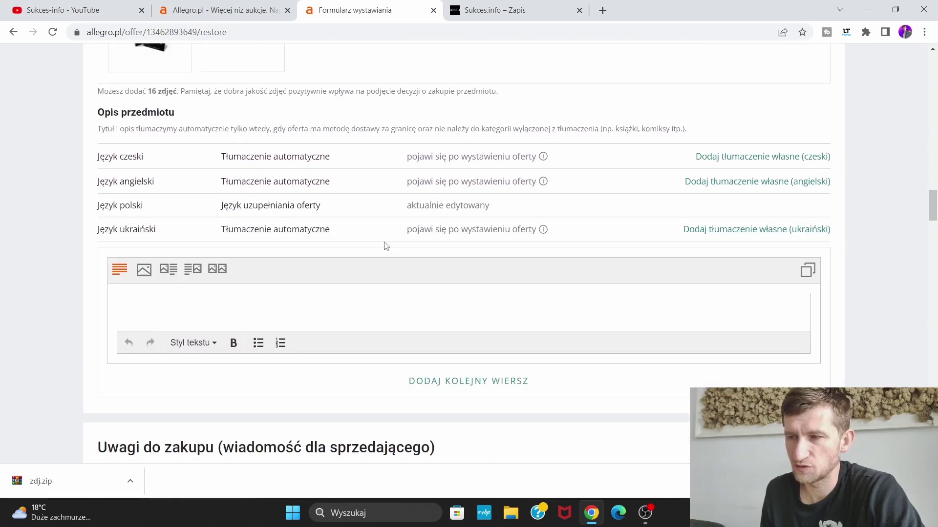
scroll(410, 259, down, 9)
scroll(410, 269, up, 4)
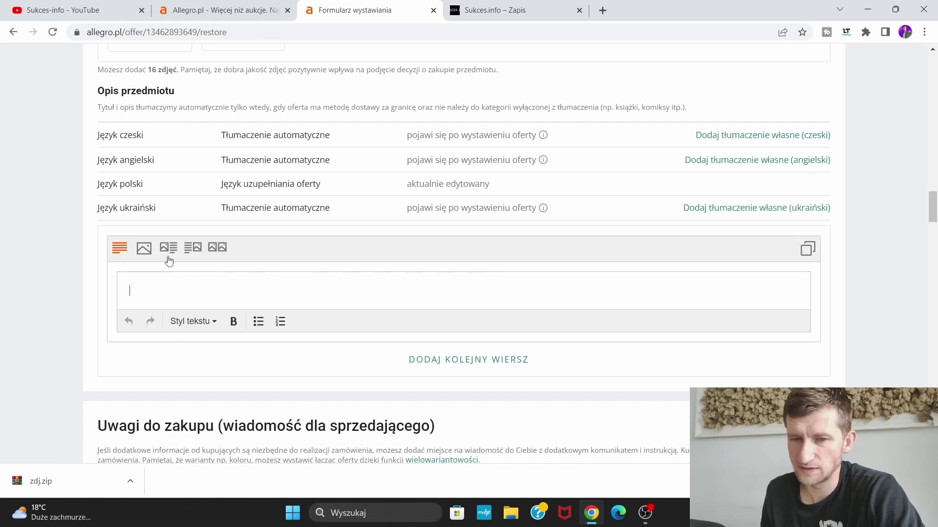
click(144, 250)
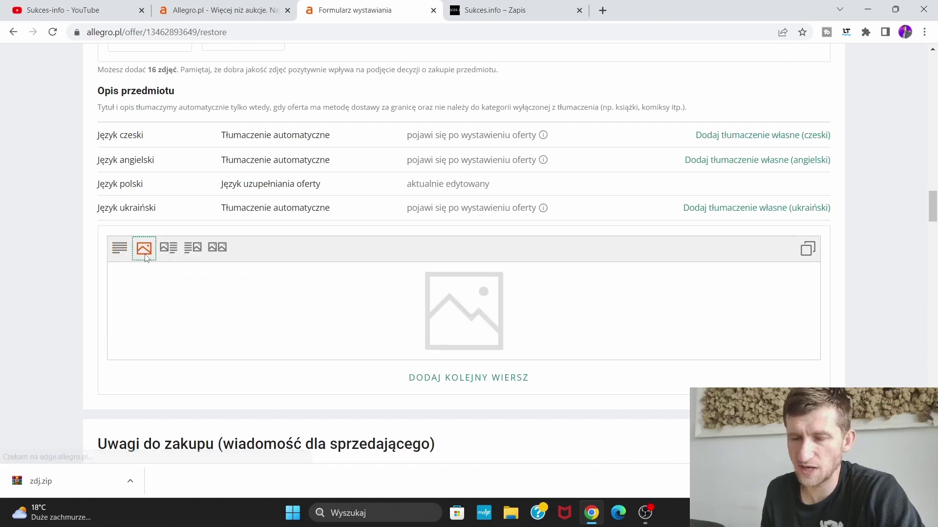
click(171, 251)
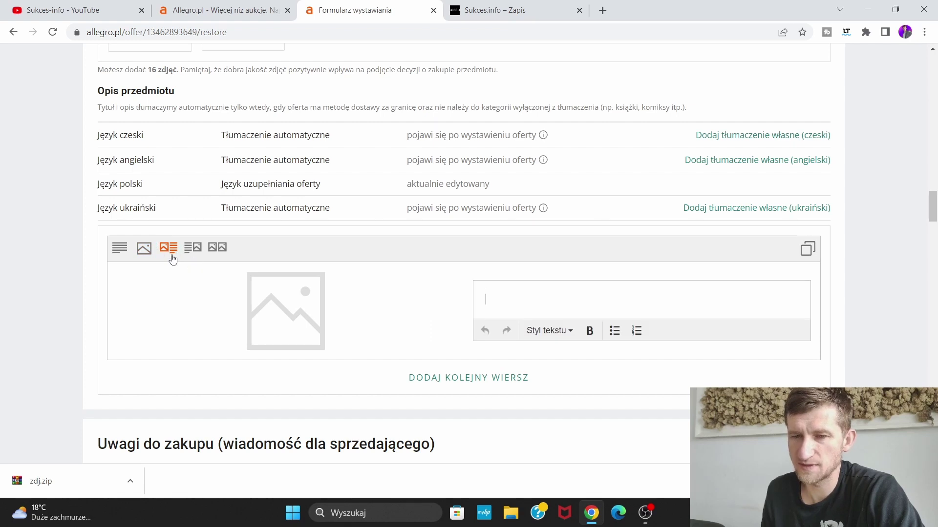
click(215, 250)
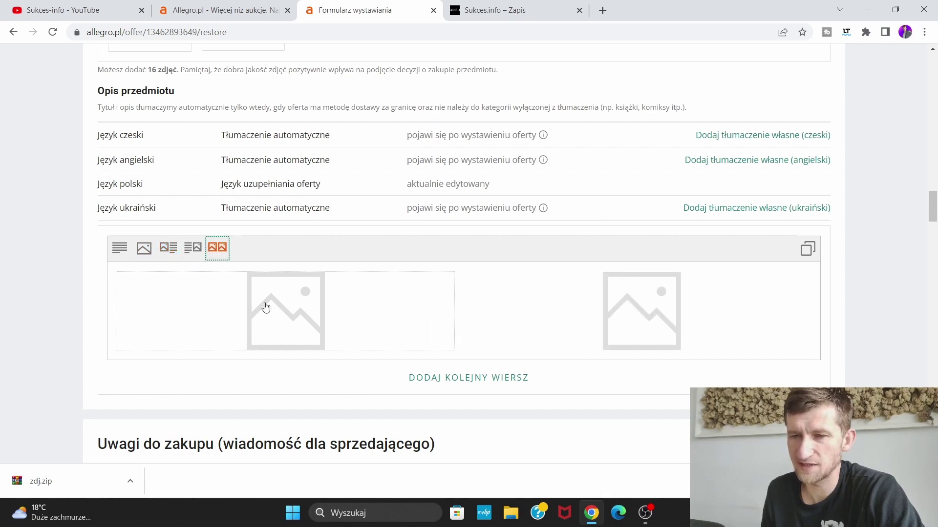
click(170, 252)
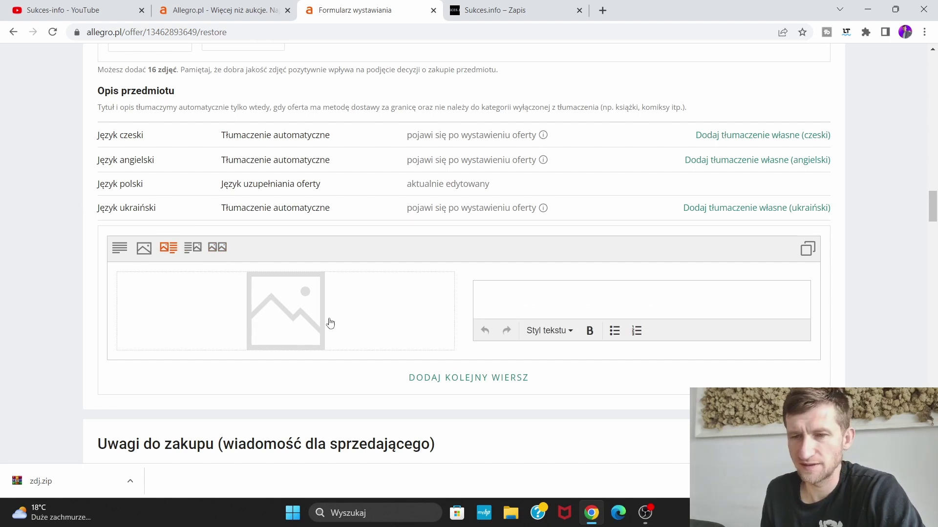
click(310, 315)
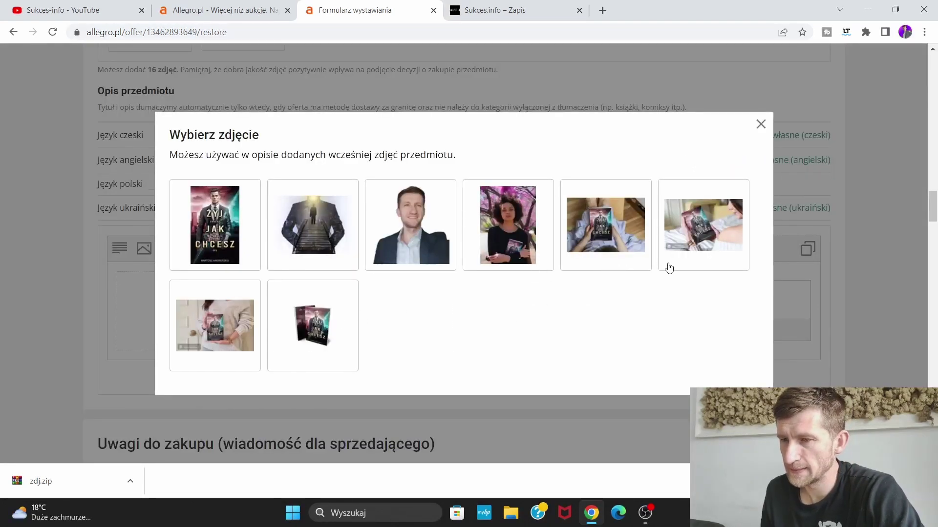
Insert the woman-holding-the-book photo and copy the ebook intro paragraph from sukces.info
click(716, 229)
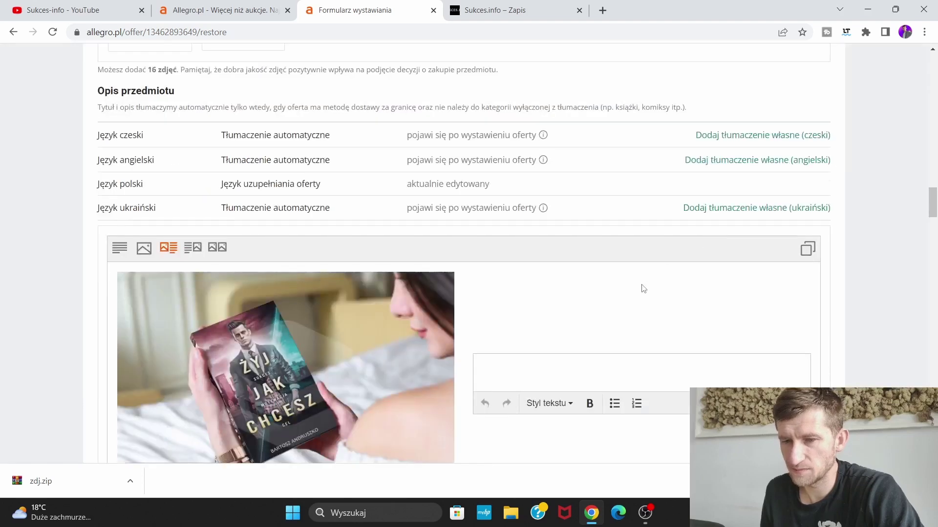
scroll(644, 288, down, 3)
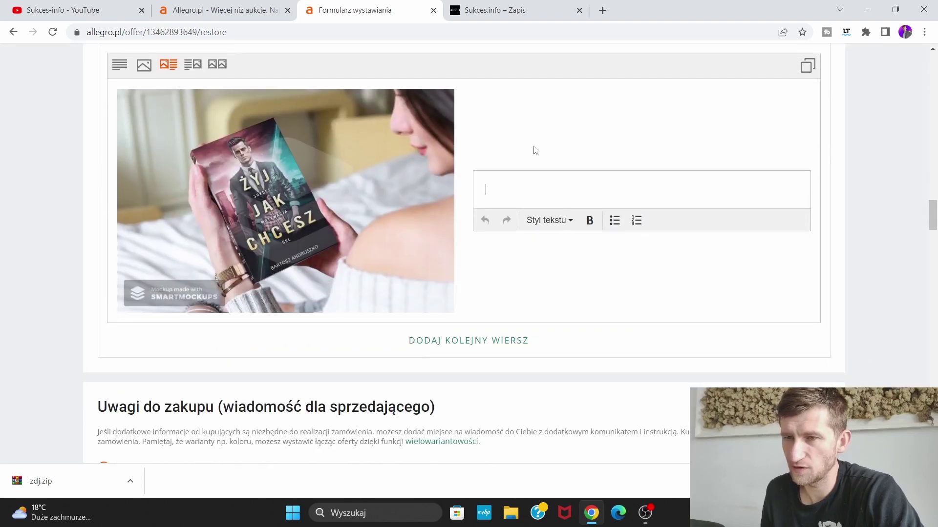
click(519, 14)
scroll(521, 280, up, 5)
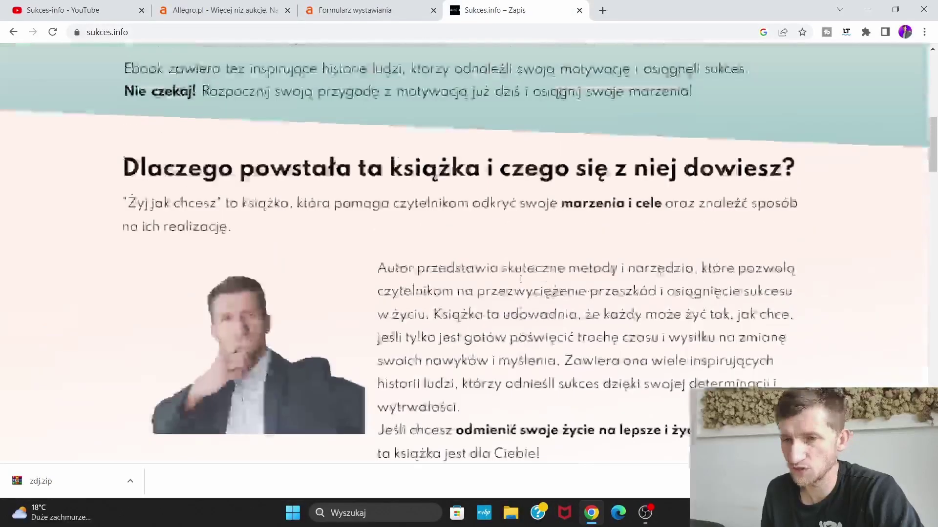
scroll(520, 280, down, 2)
scroll(493, 271, up, 8)
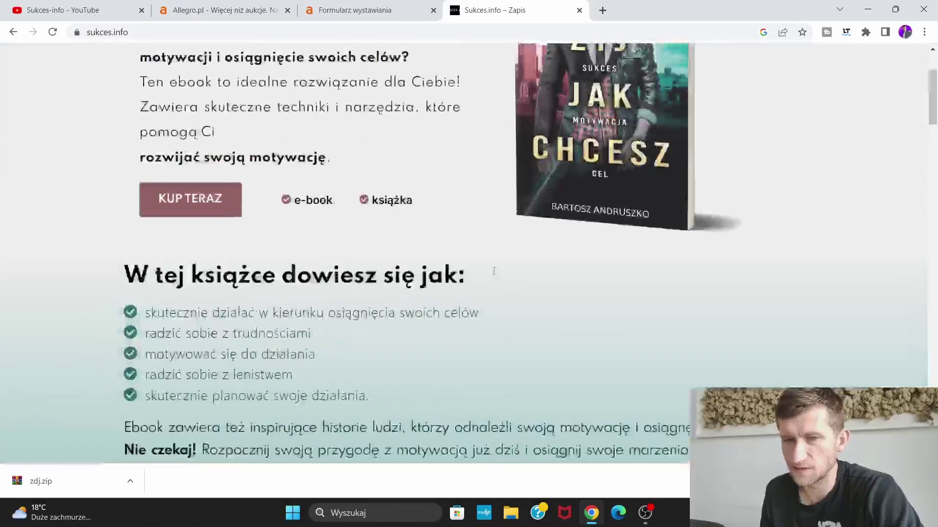
scroll(396, 268, up, 3)
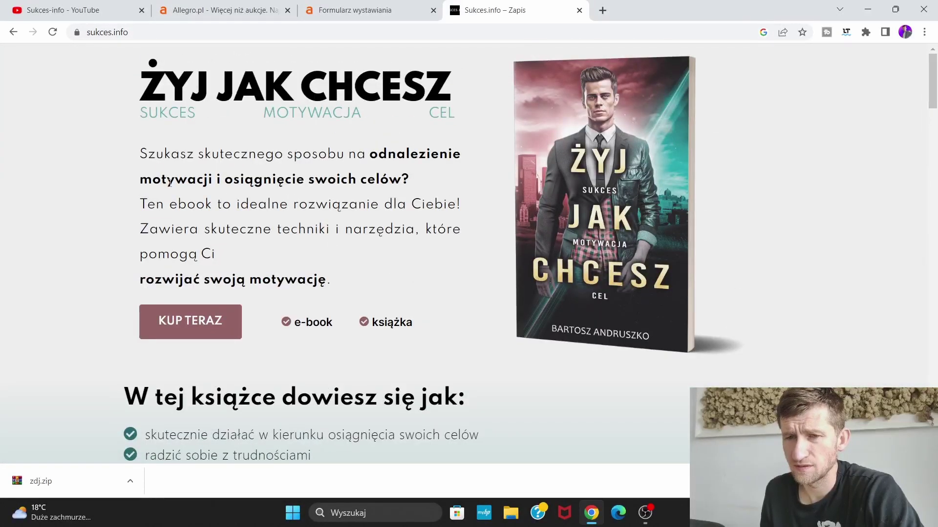
drag(136, 152, 330, 276)
key(super+c)
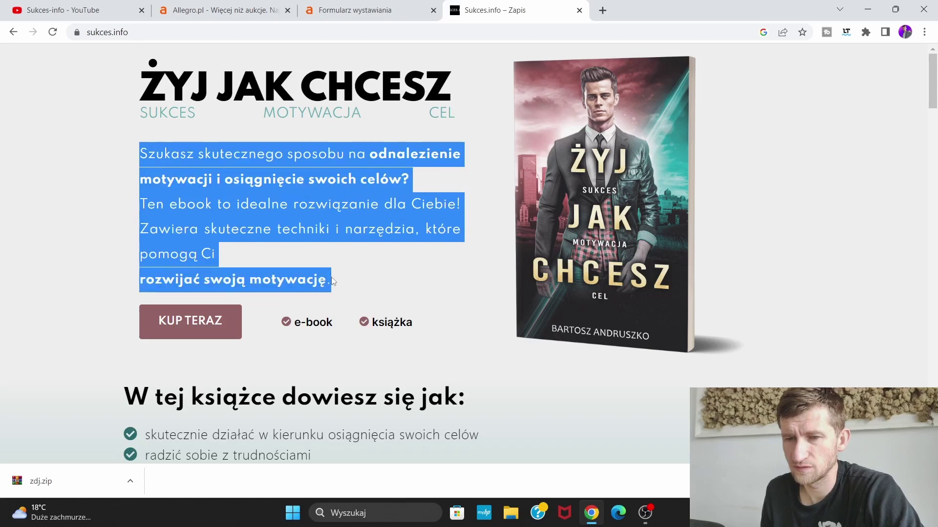
right_click(316, 228)
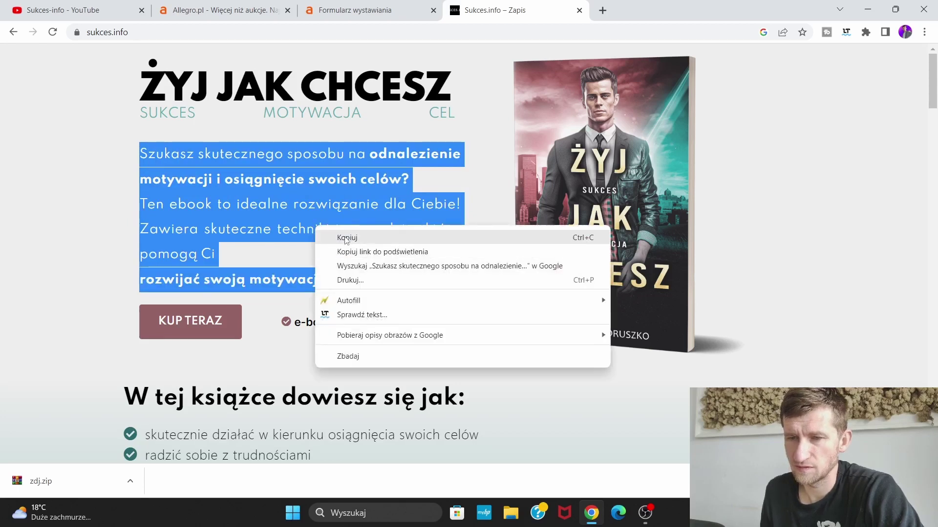
click(336, 235)
Paste the intro paragraph into the row's text box and correct 'ebook' to 'e-book'
click(217, 15)
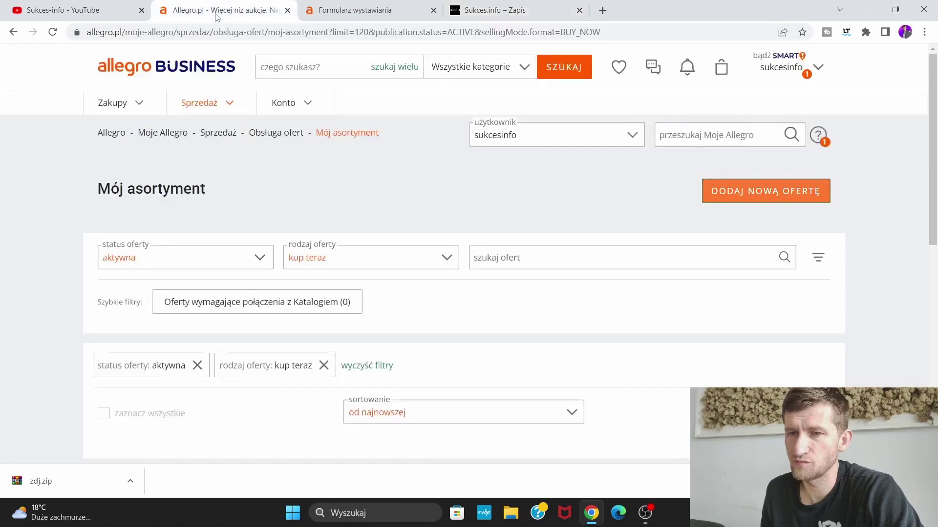
click(369, 9)
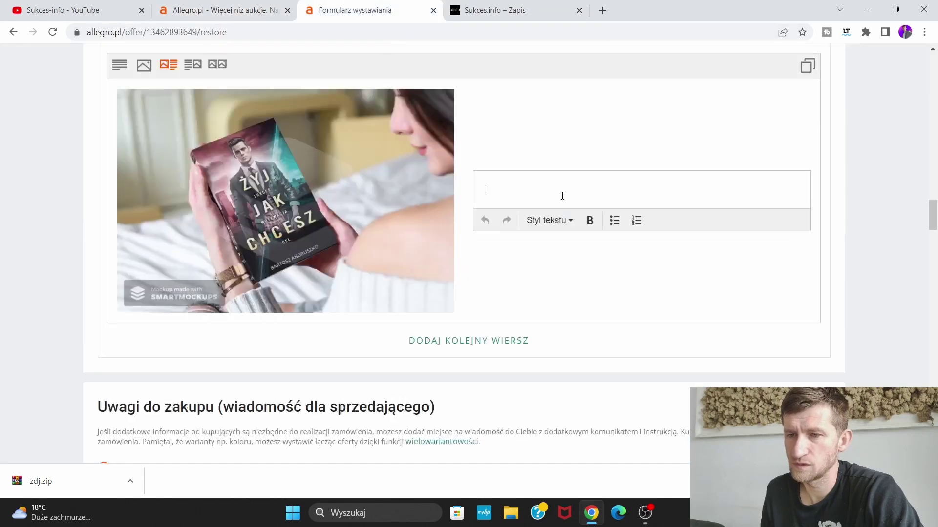
right_click(499, 186)
click(546, 283)
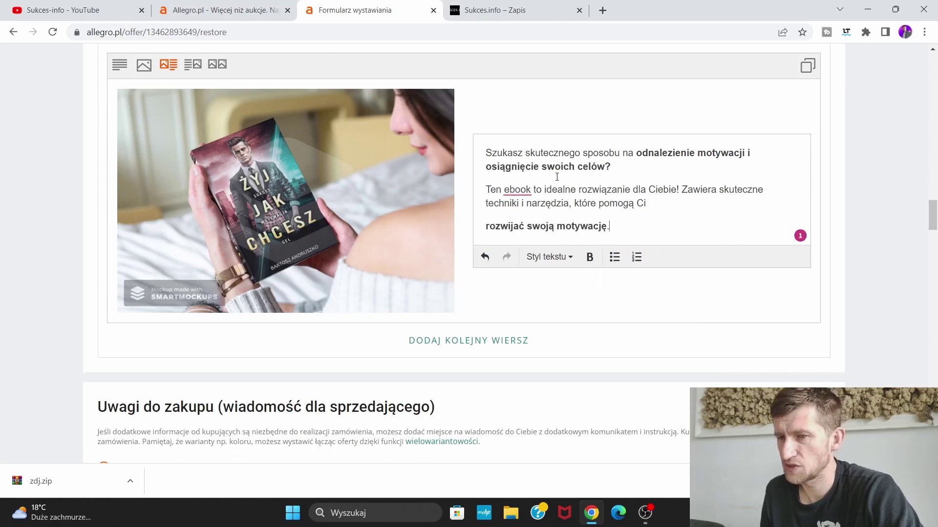
click(530, 189)
click(563, 249)
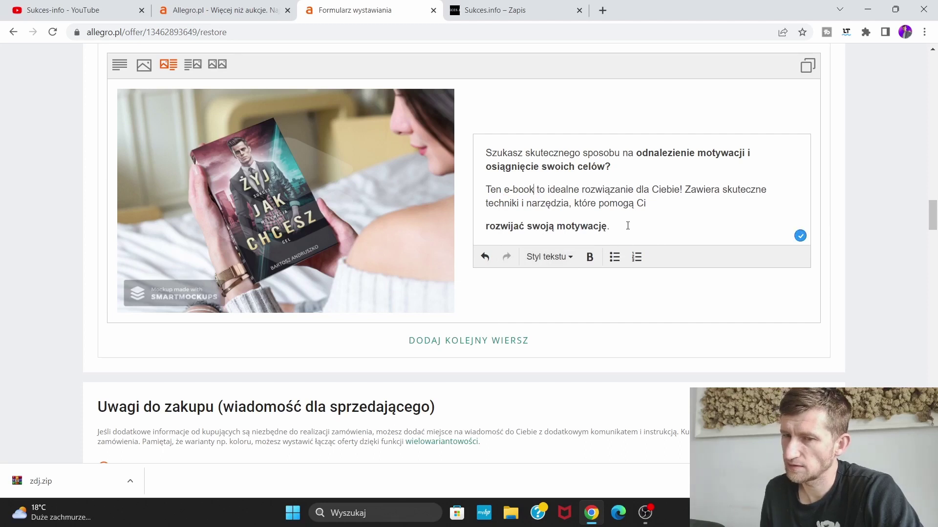
scroll(596, 306, down, 1)
Add an image-and-text description row with the overhead reading-in-bed photo
click(504, 286)
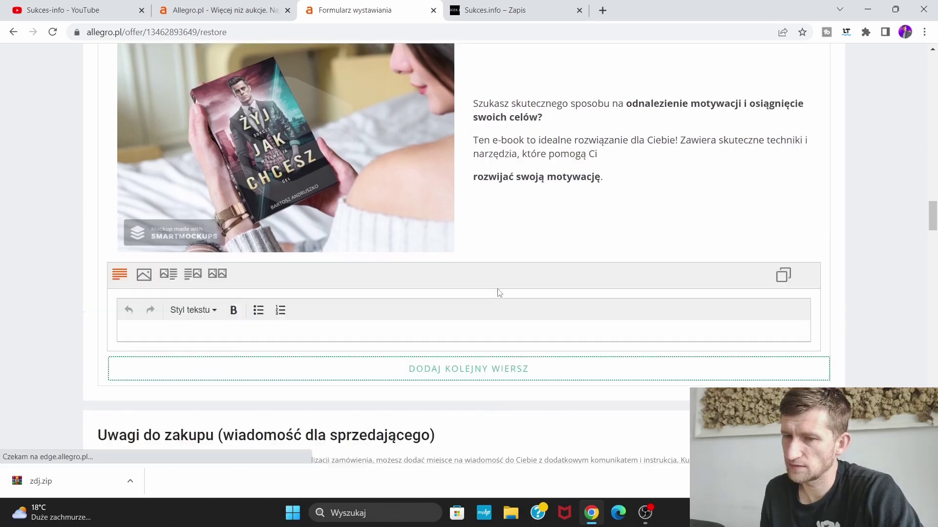
click(169, 275)
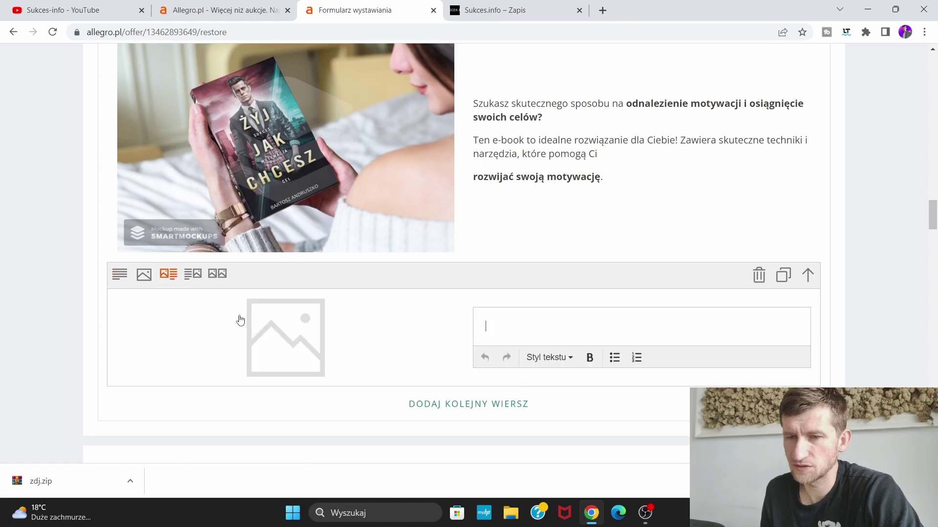
click(275, 334)
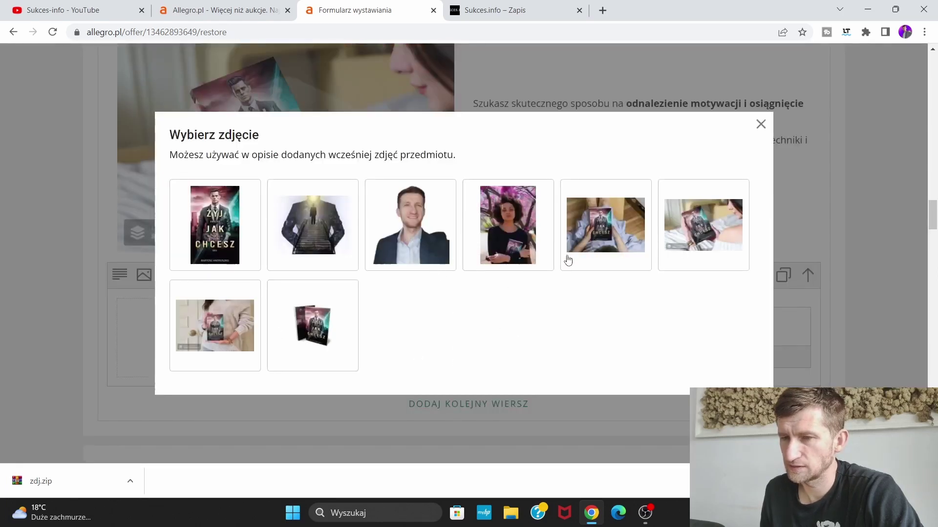
click(613, 241)
scroll(546, 263, down, 1)
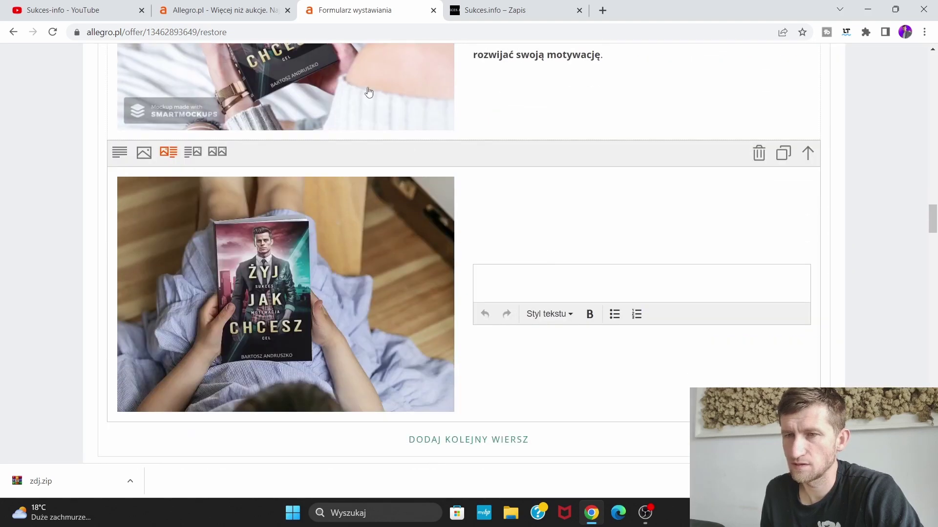
Copy the 'W tej książce dowiesz się jak' list and Ebook paragraph from sukces.info into the row's text box
key(ctrl+Tab)
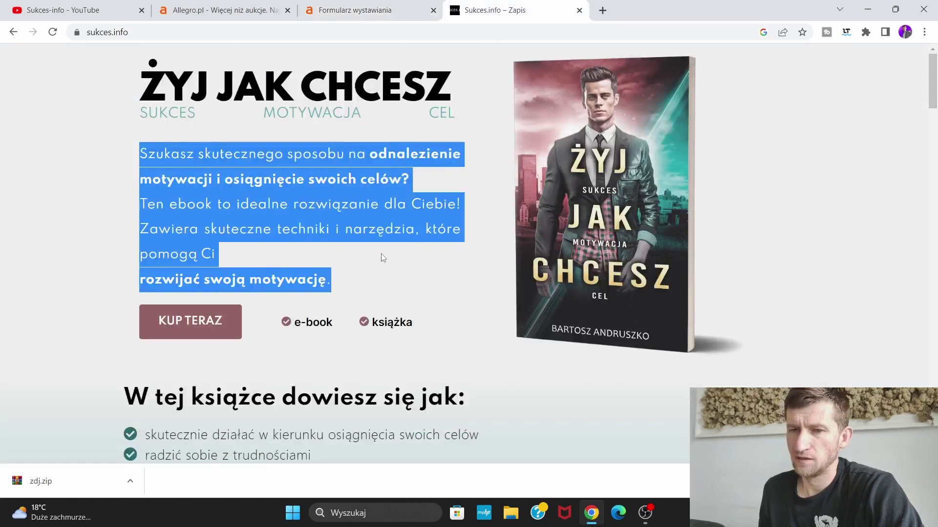
scroll(382, 258, down, 5)
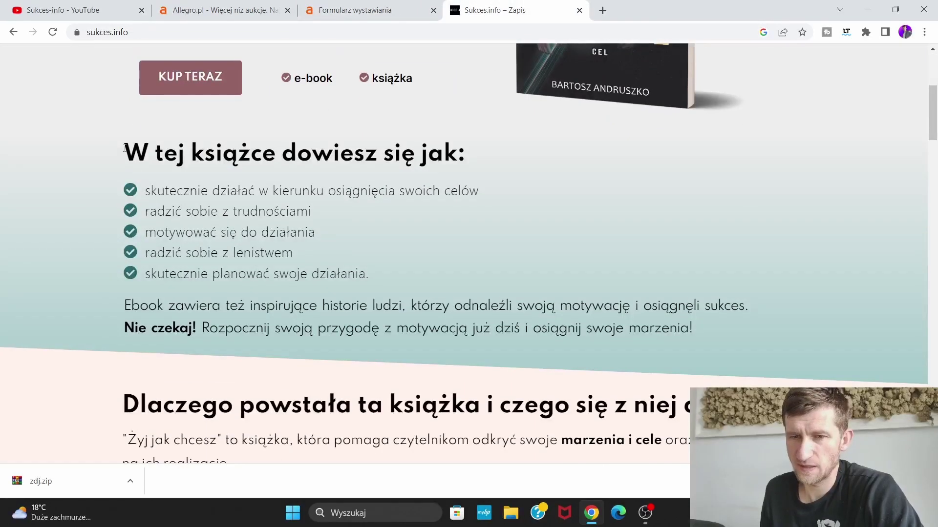
drag(126, 148, 709, 337)
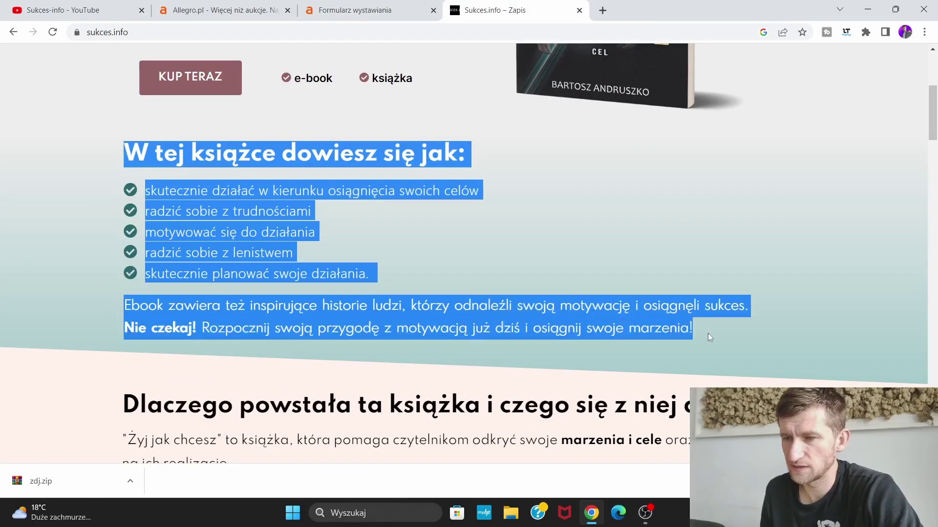
right_click(372, 197)
click(403, 206)
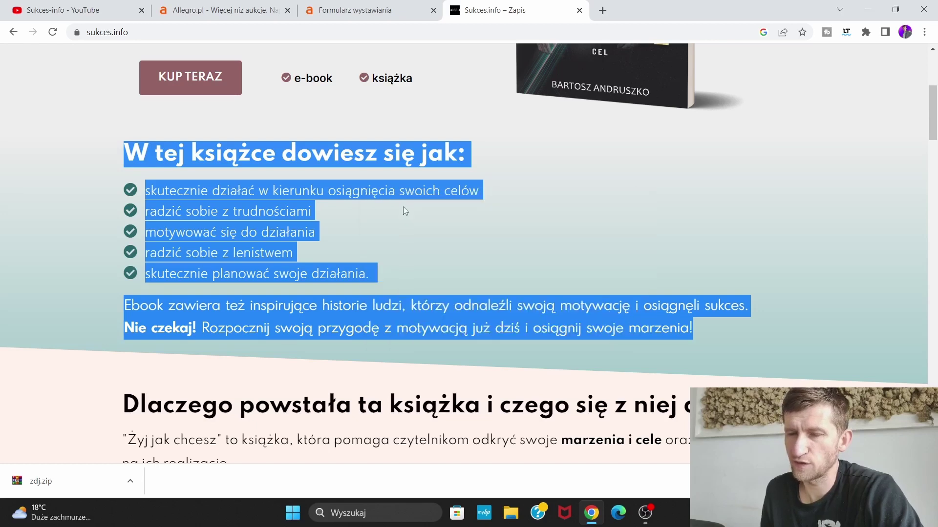
click(349, 6)
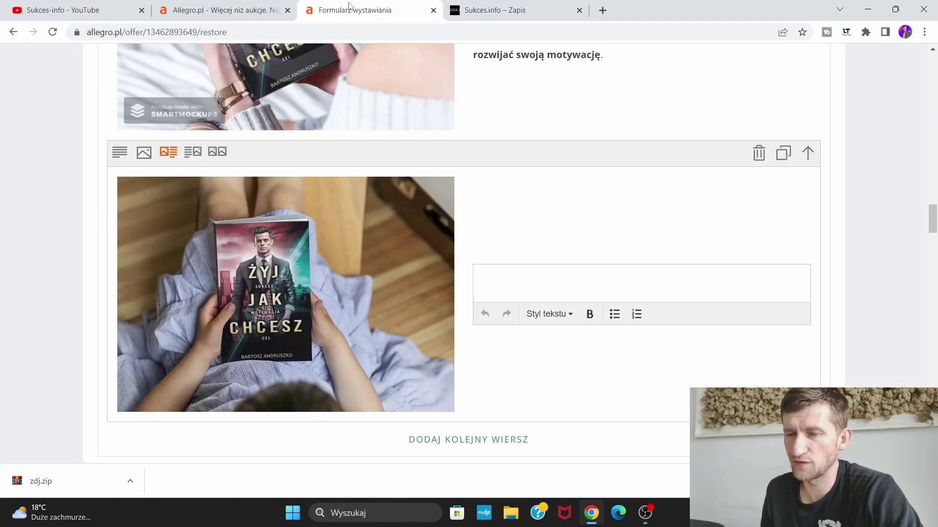
right_click(494, 280)
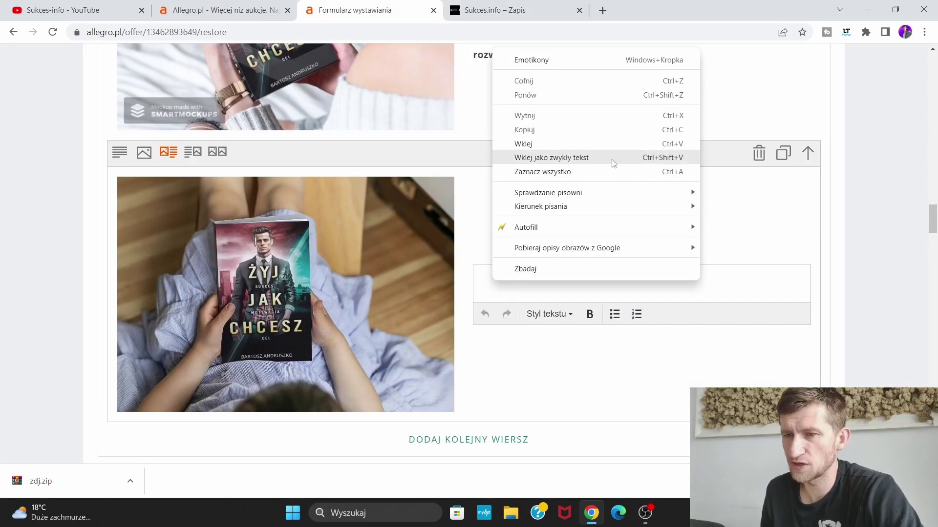
click(582, 144)
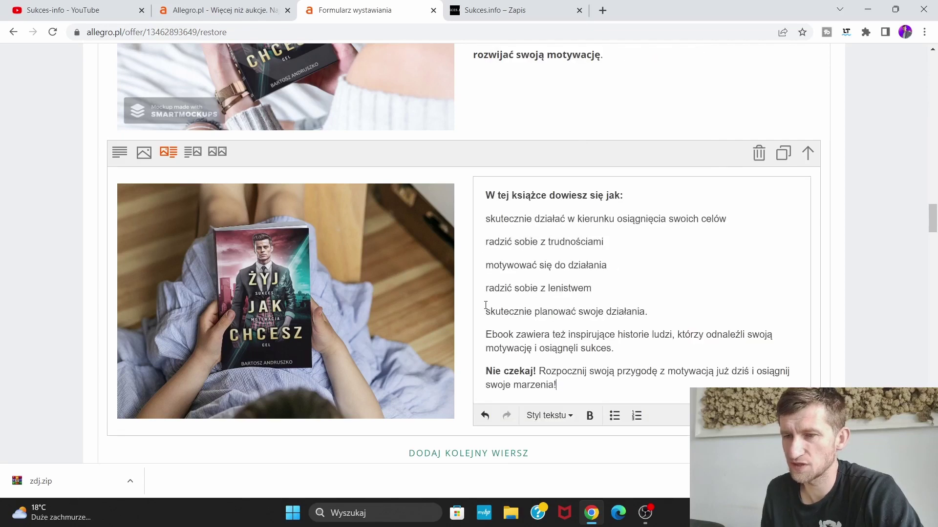
scroll(456, 306, down, 3)
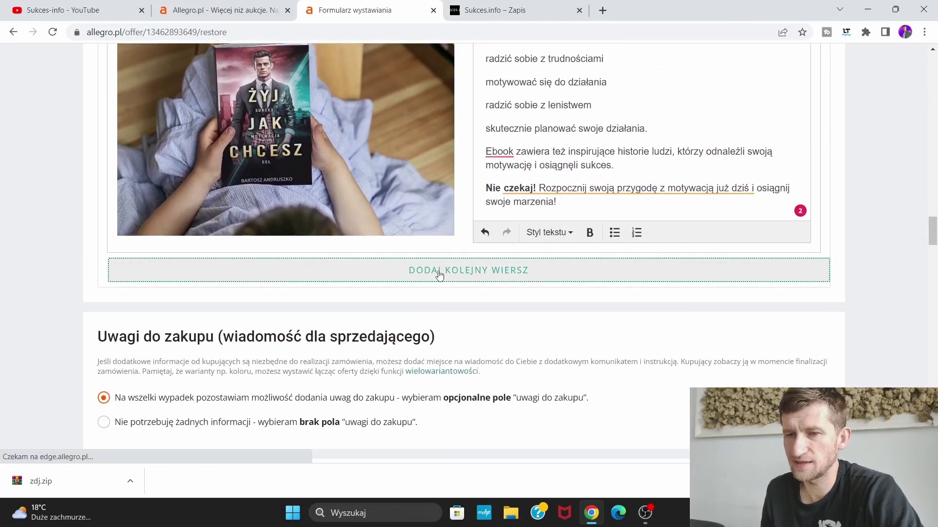
Add a full-width image row showing the 3D book mockup
click(440, 274)
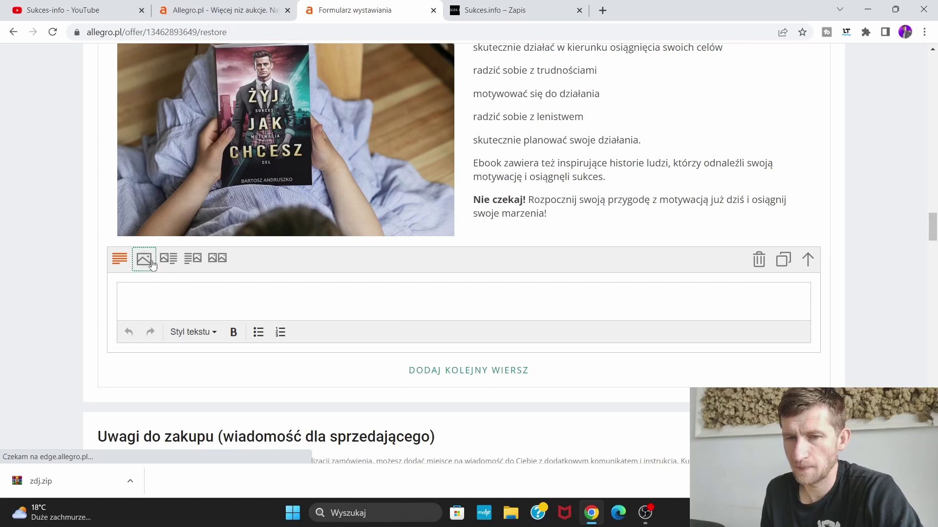
click(144, 259)
click(446, 328)
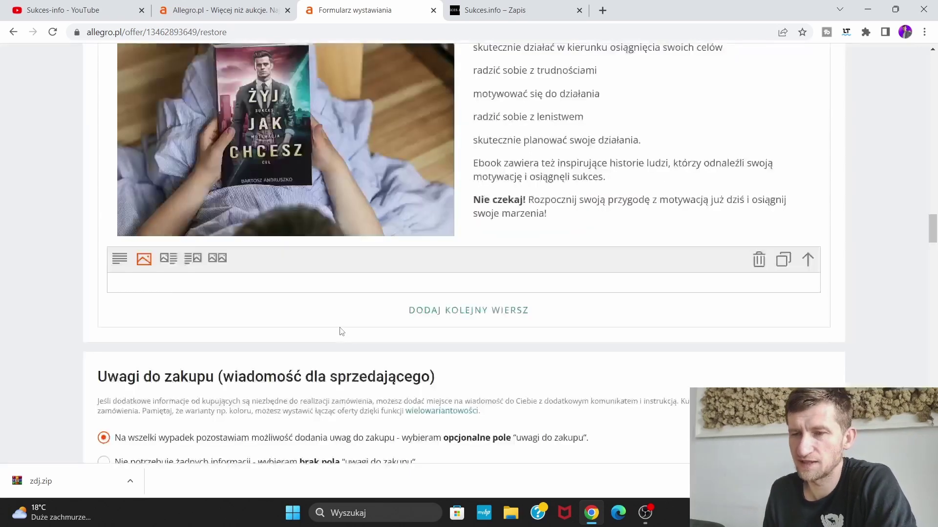
click(340, 332)
scroll(481, 332, down, 3)
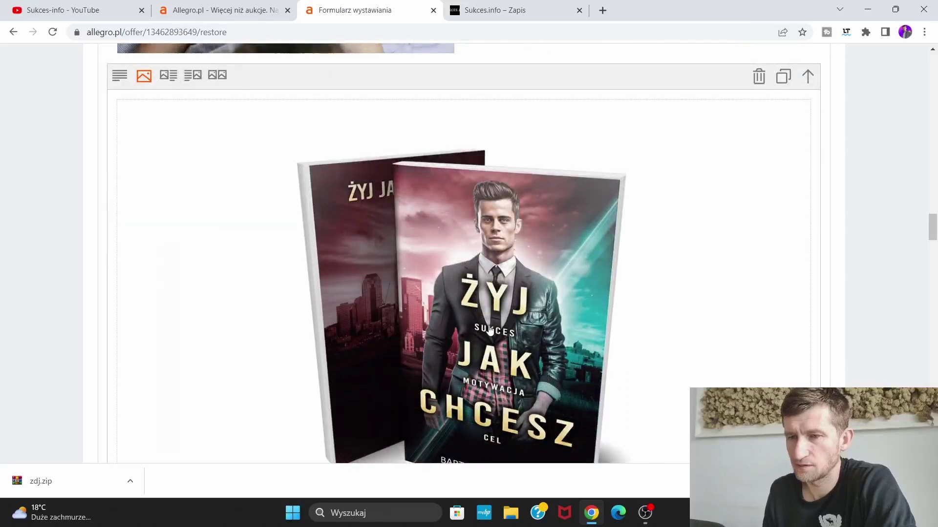
scroll(481, 332, down, 6)
Add an image-and-text row with the woman's photo, then scroll down the Sukces.info page
click(497, 292)
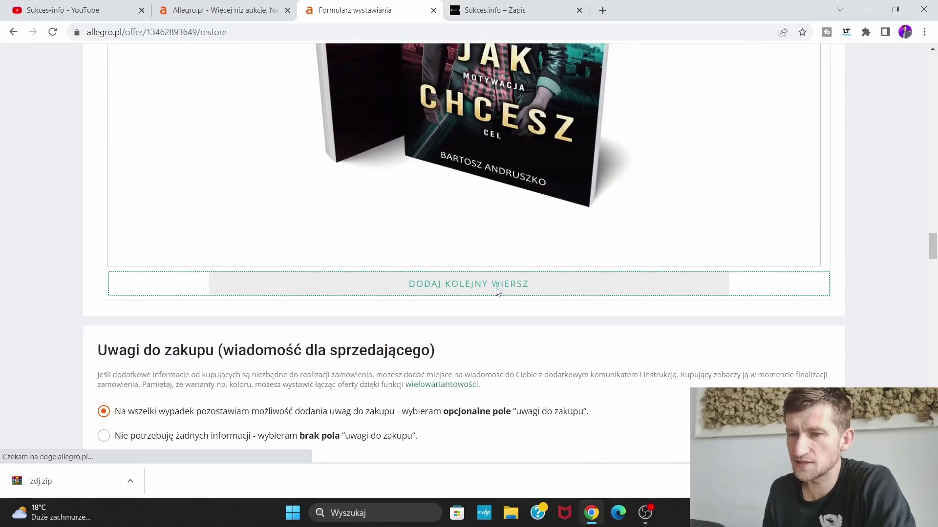
click(168, 278)
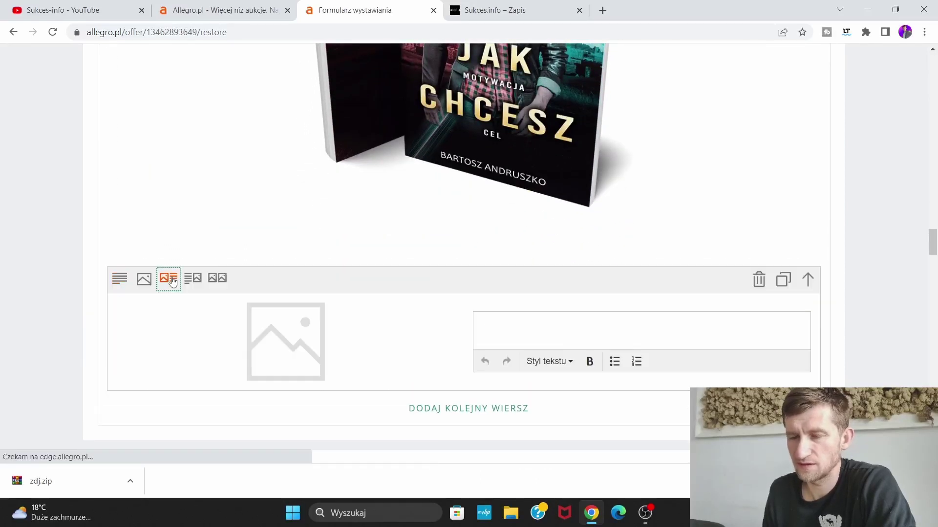
click(296, 330)
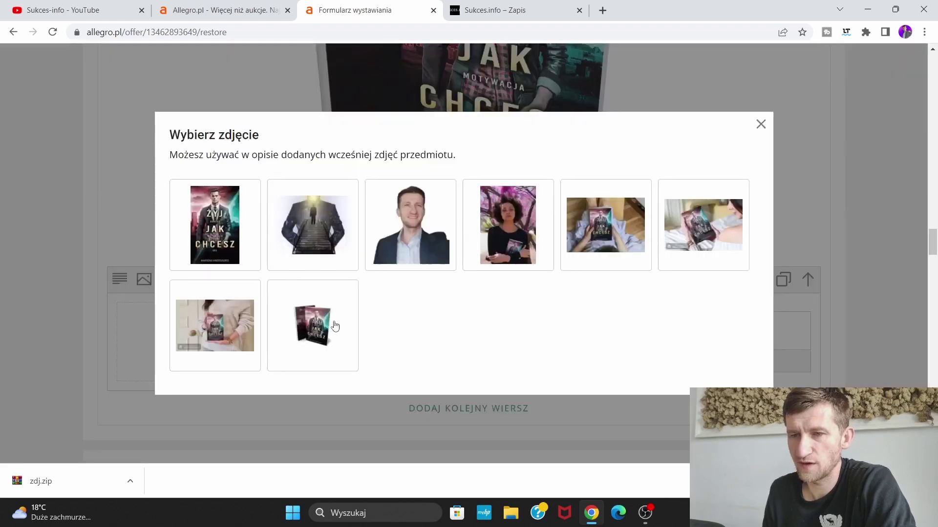
click(519, 247)
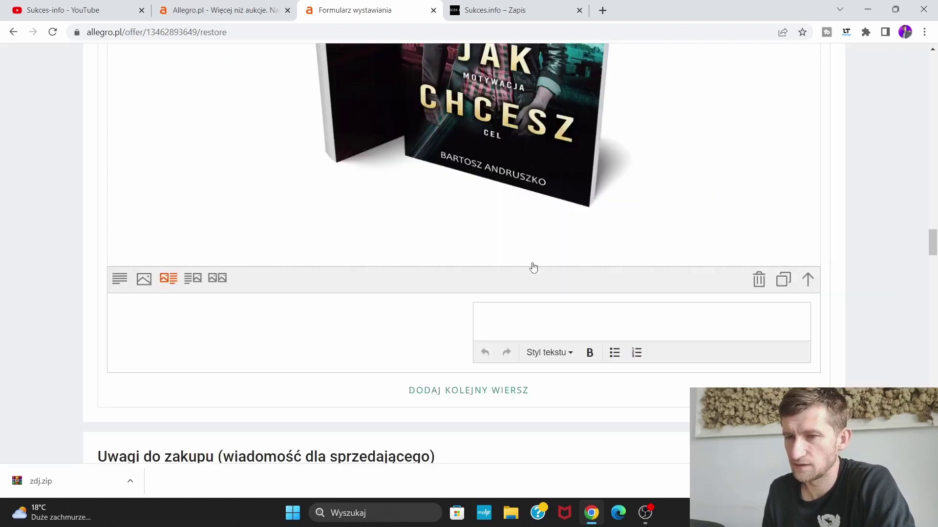
click(491, 10)
scroll(535, 180, down, 5)
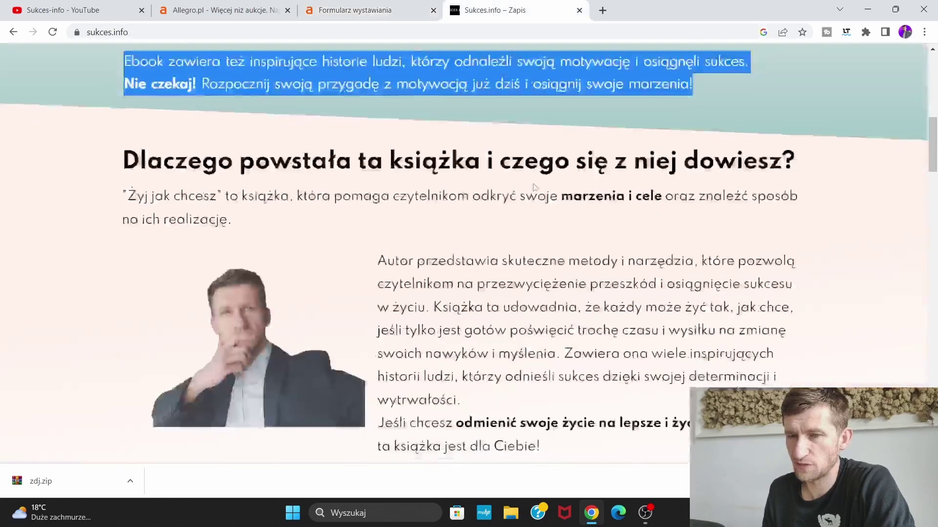
scroll(282, 250, down, 2)
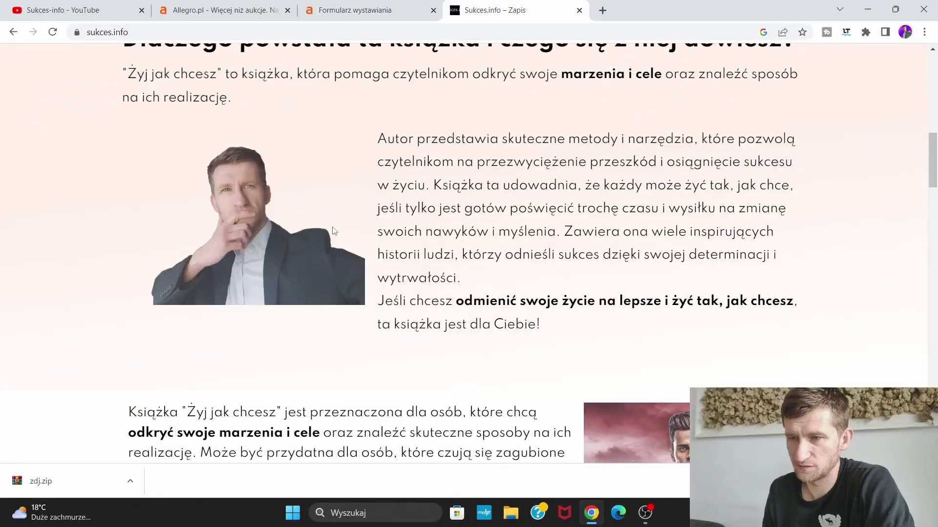
scroll(334, 231, down, 6)
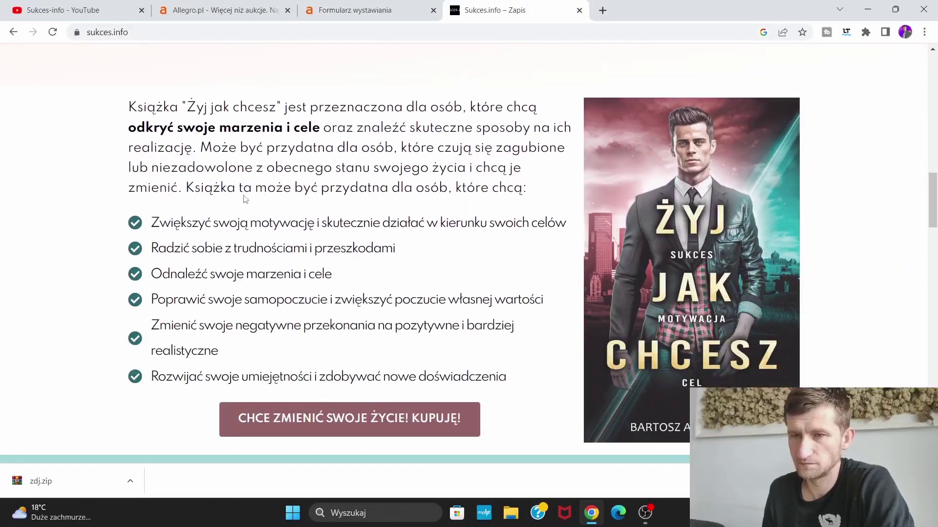
Paste the 'Książka Żyj jak chcesz jest przeznaczona…' paragraph and six-point list beside the woman's photo, then add a row
drag(127, 105, 519, 376)
right_click(336, 181)
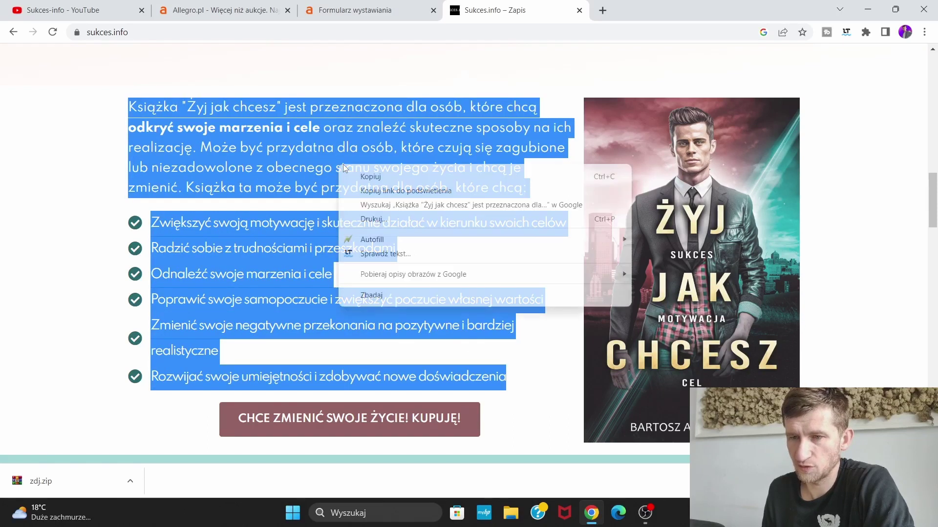
click(371, 177)
click(370, 11)
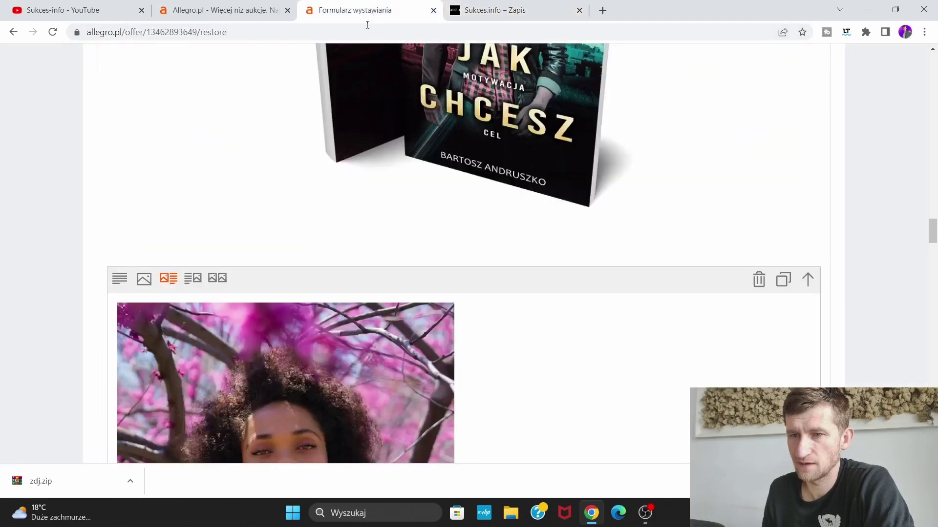
scroll(542, 364, down, 4)
click(598, 339)
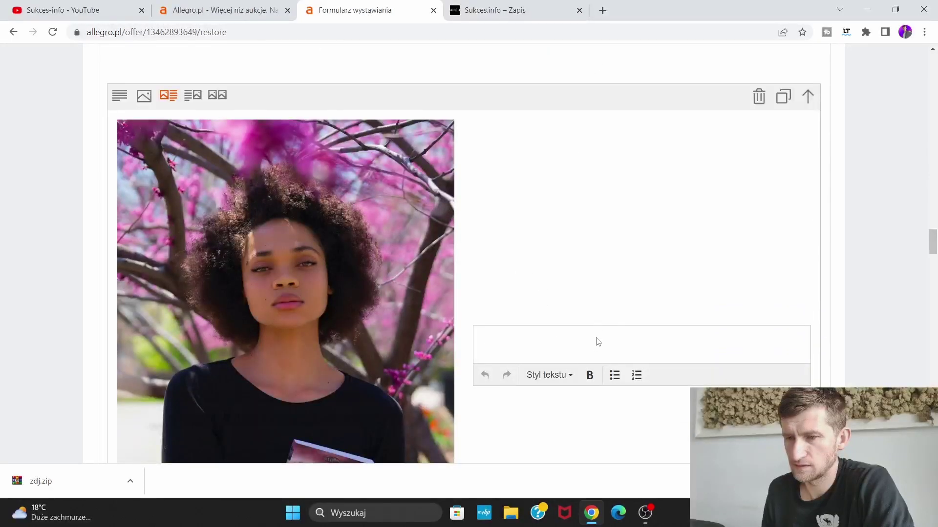
right_click(598, 342)
click(635, 214)
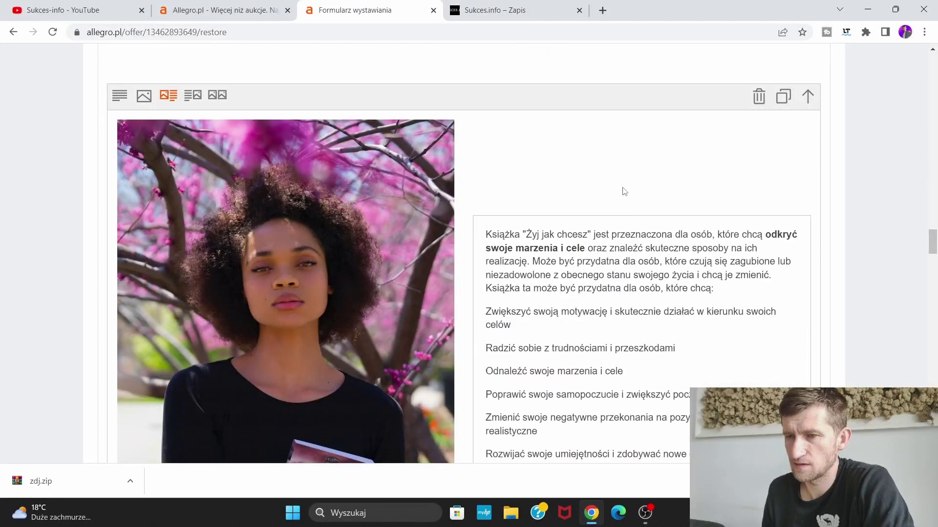
scroll(624, 192, down, 8)
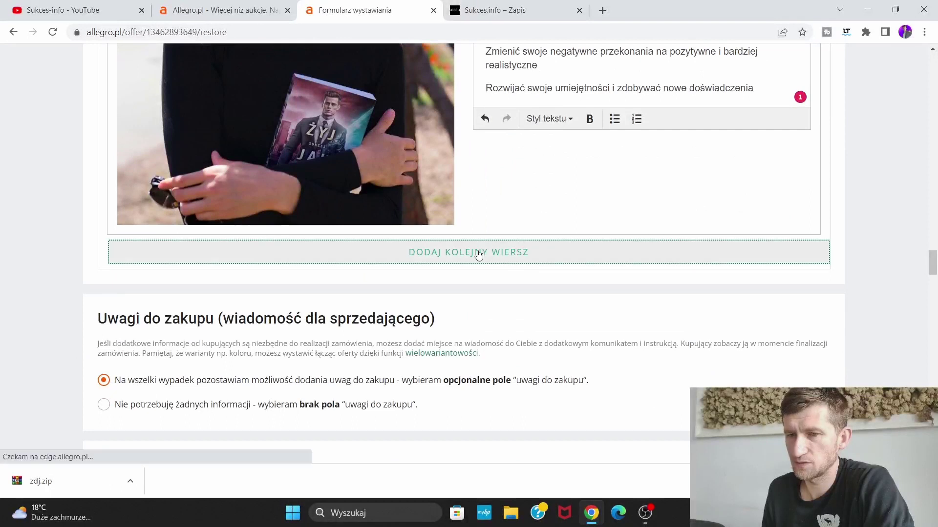
click(479, 253)
Make the new row a full-width image of the book held against a white sweater
click(147, 249)
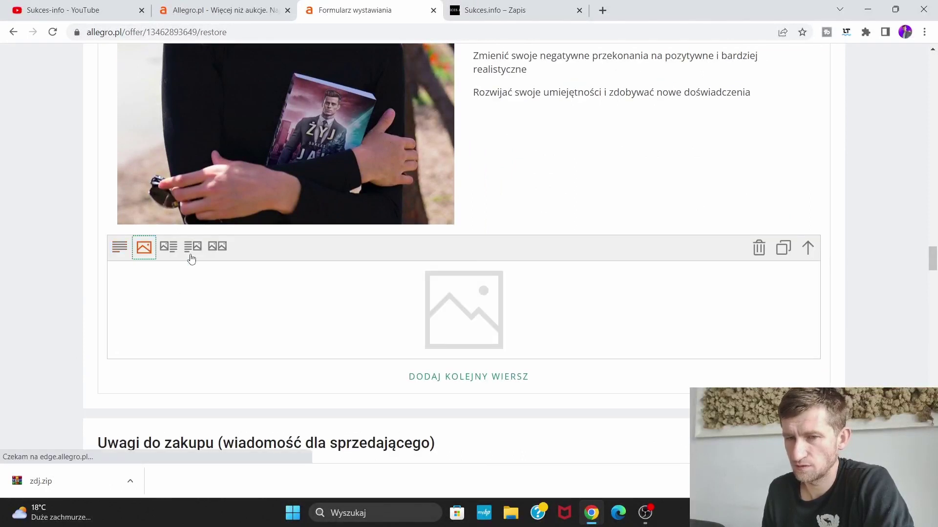
click(463, 309)
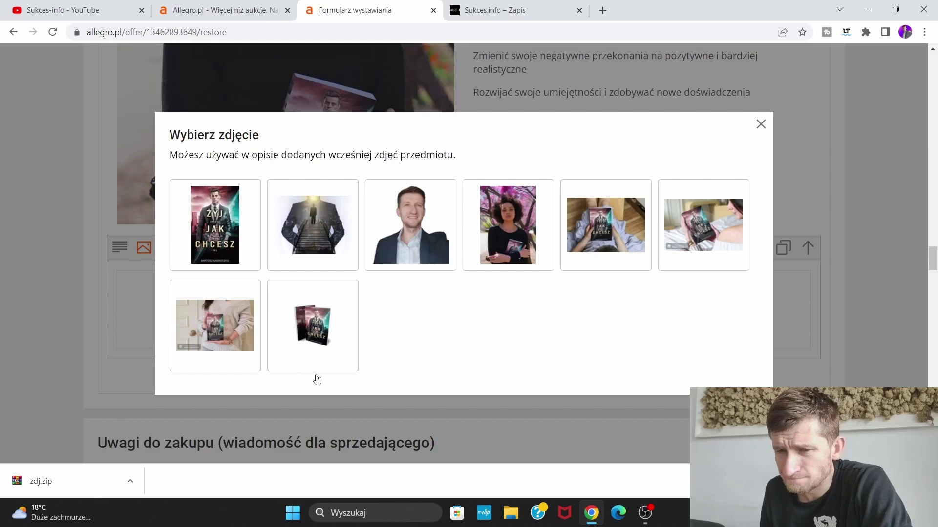
click(235, 327)
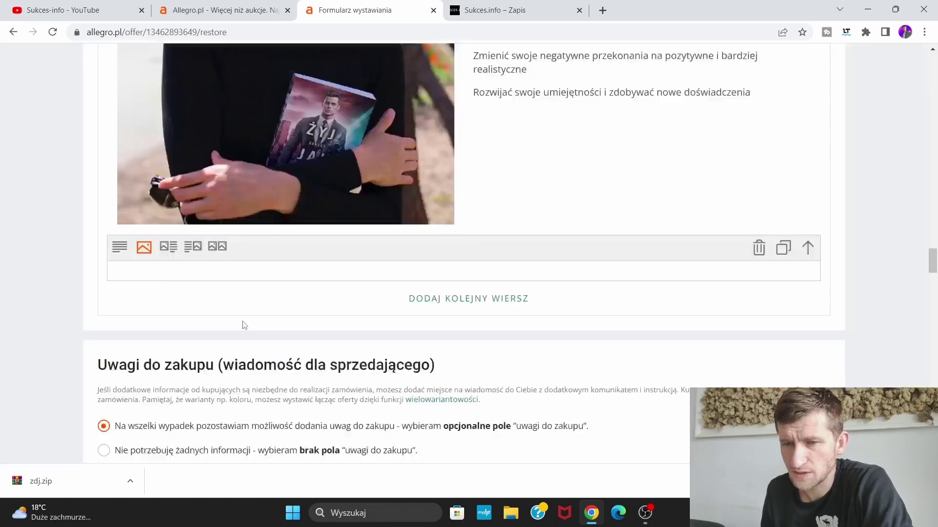
scroll(496, 294, up, 10)
scroll(523, 296, up, 15)
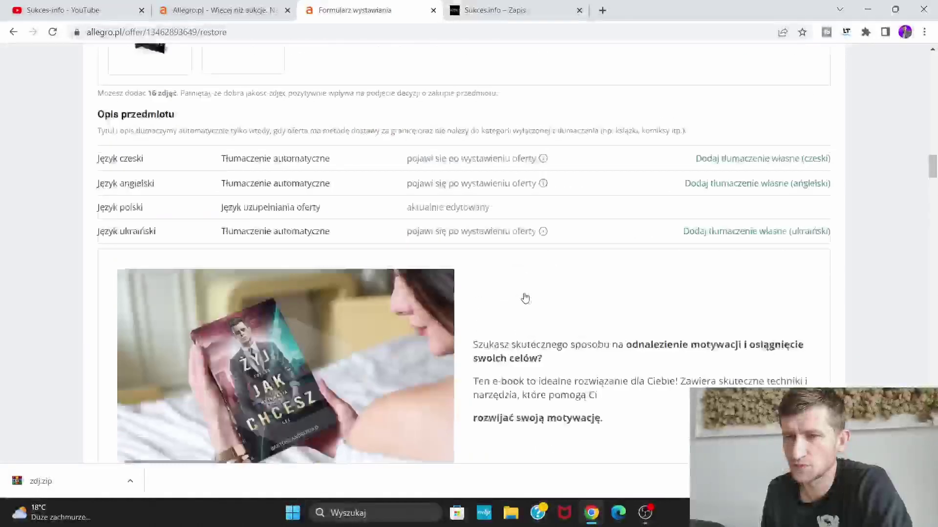
scroll(523, 297, down, 12)
scroll(524, 297, down, 15)
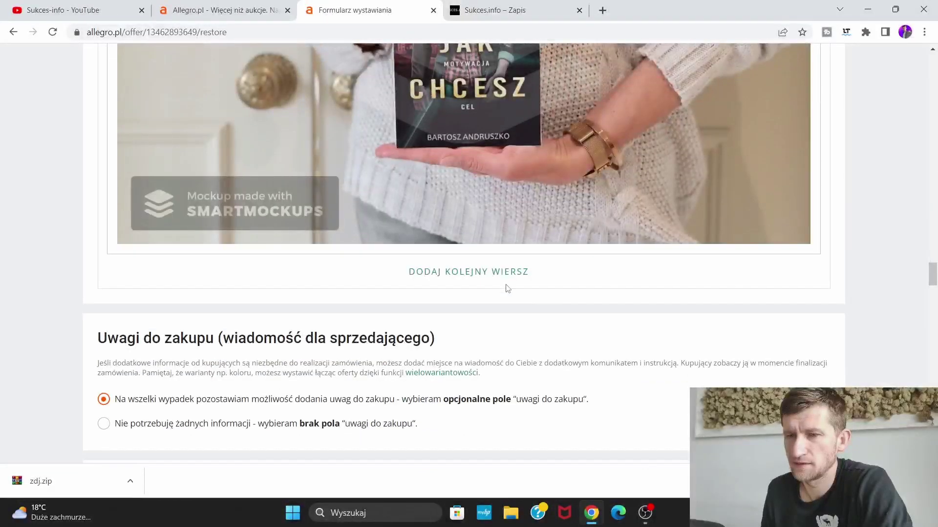
Add another image-and-text row, then switch to the Mój asortyment offers page
click(498, 274)
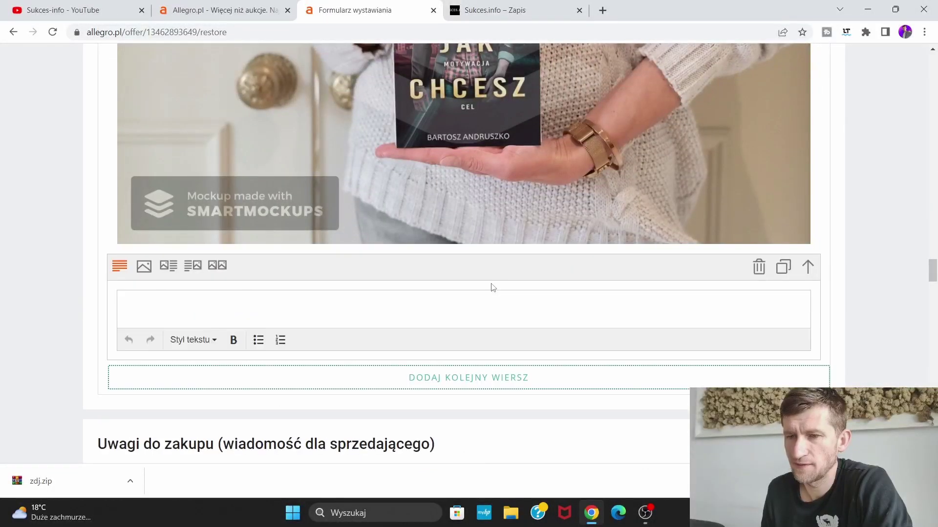
click(168, 266)
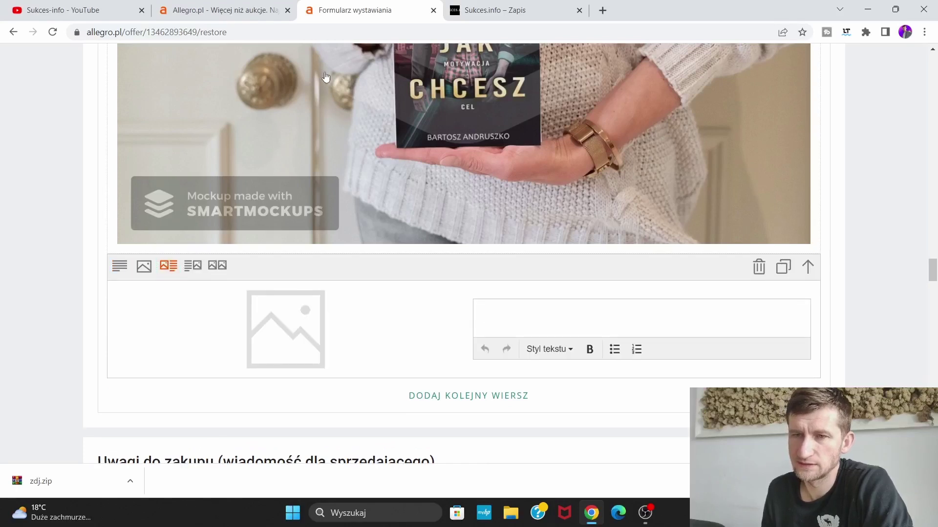
click(225, 10)
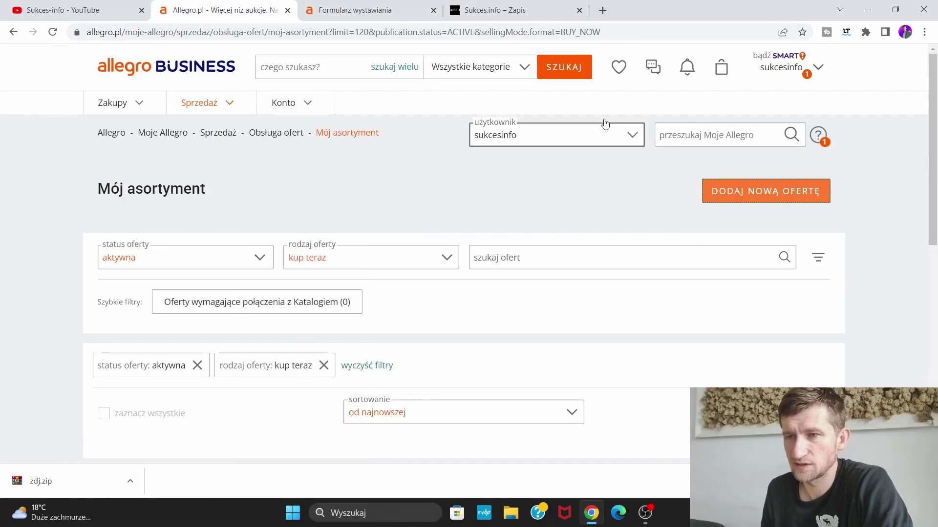
Back on the Formularz wystawiania tab, put the man's portrait photo in the row's empty image slot
scroll(483, 249, down, 10)
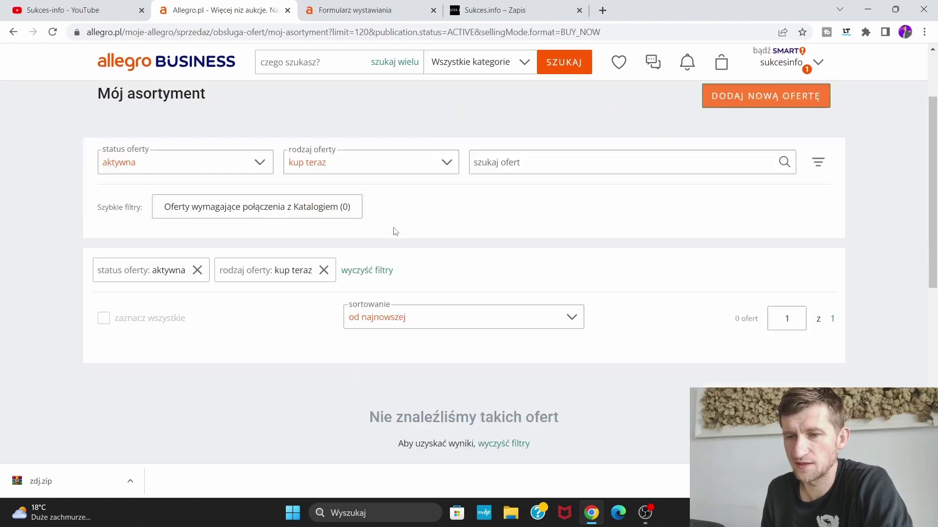
scroll(485, 248, up, 5)
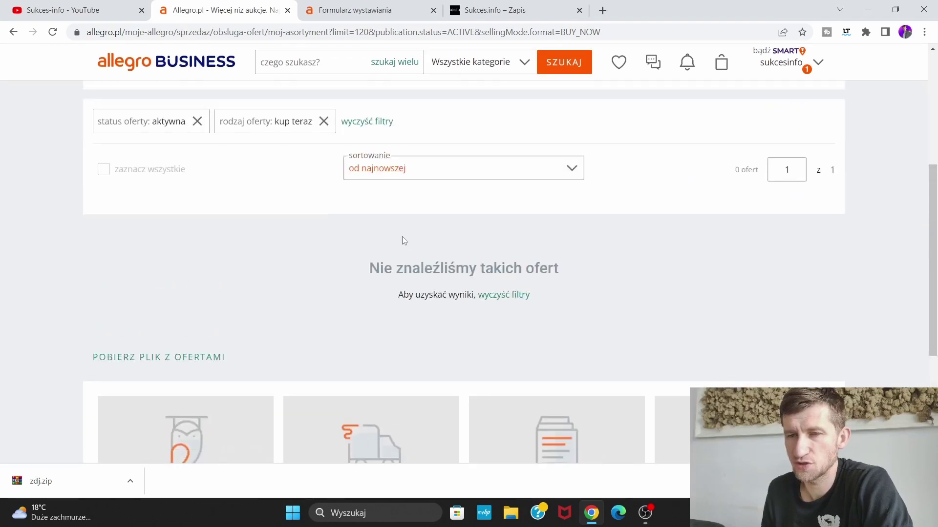
scroll(405, 241, up, 5)
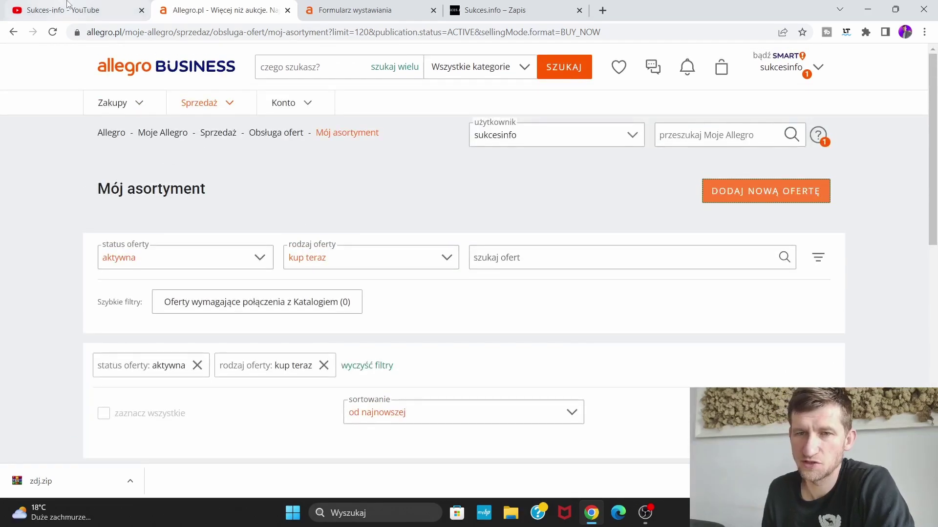
click(78, 10)
click(257, 9)
click(336, 9)
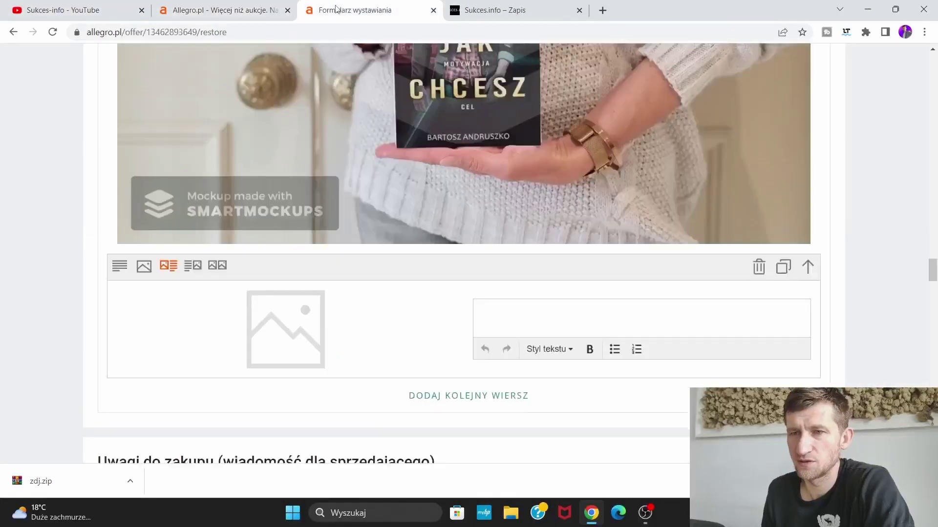
click(301, 314)
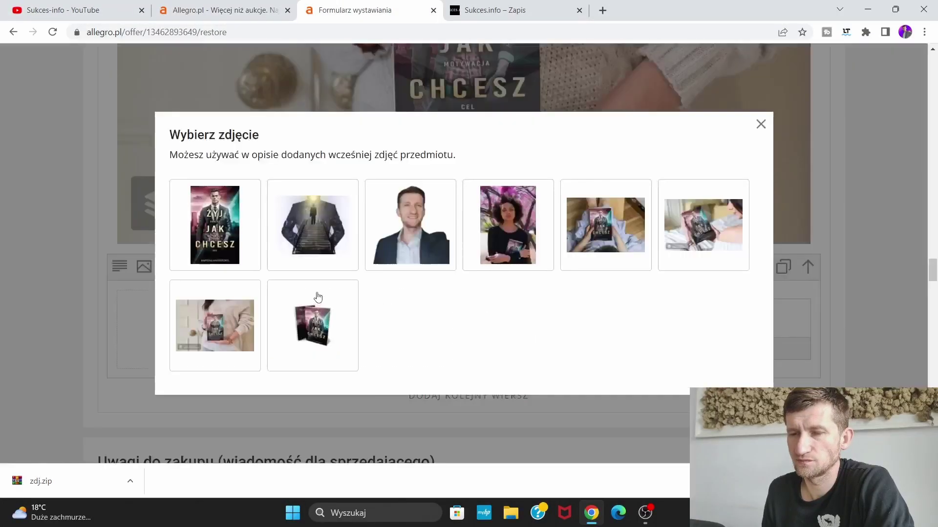
click(412, 244)
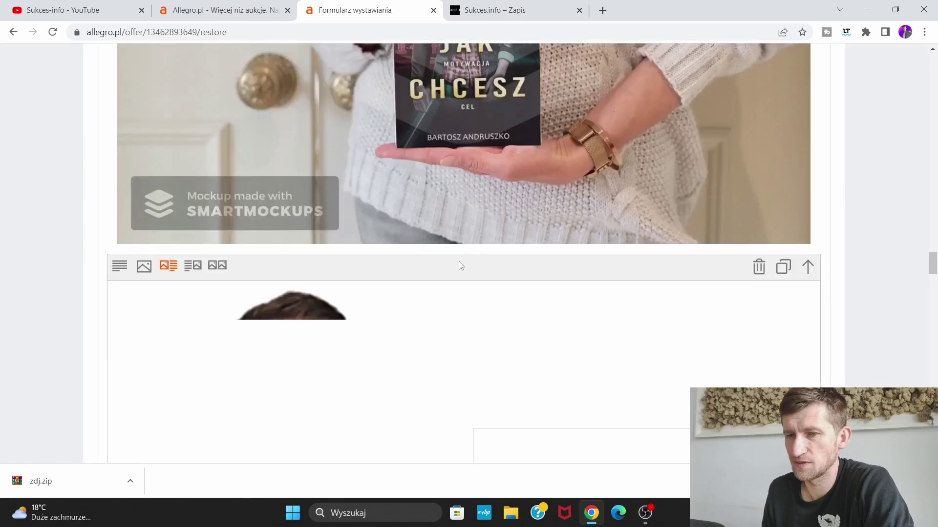
scroll(459, 266, down, 4)
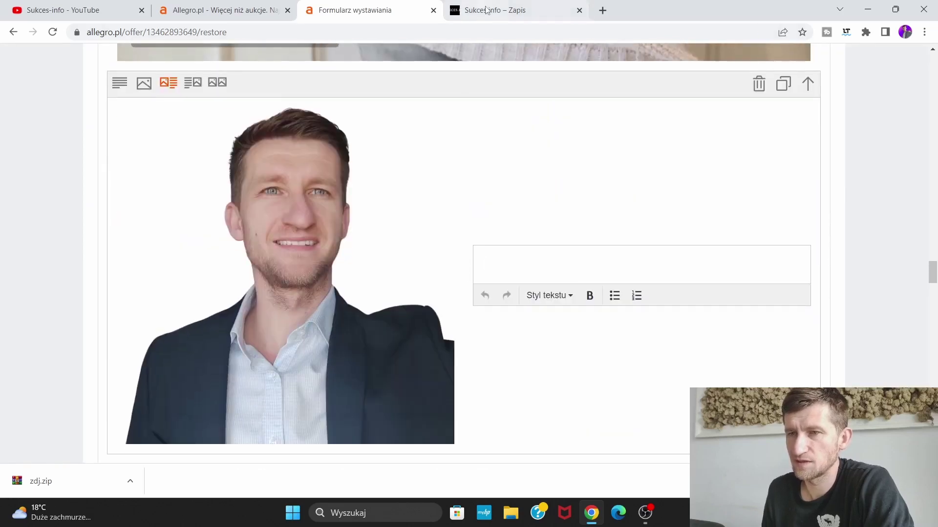
Scroll the sukces.info book page to the 'W tej książce dowiesz się jak' list, then show the desktop
click(495, 10)
scroll(525, 327, down, 6)
scroll(519, 395, down, 5)
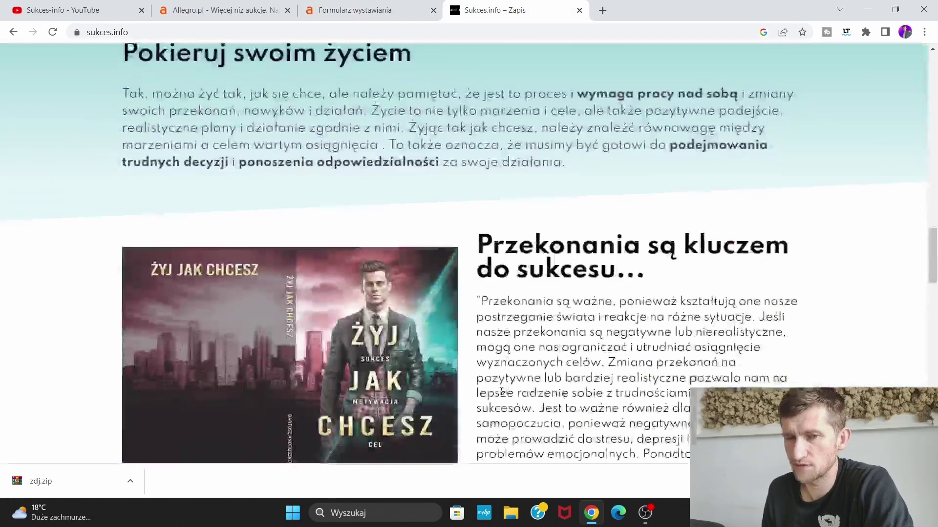
scroll(748, 315, down, 10)
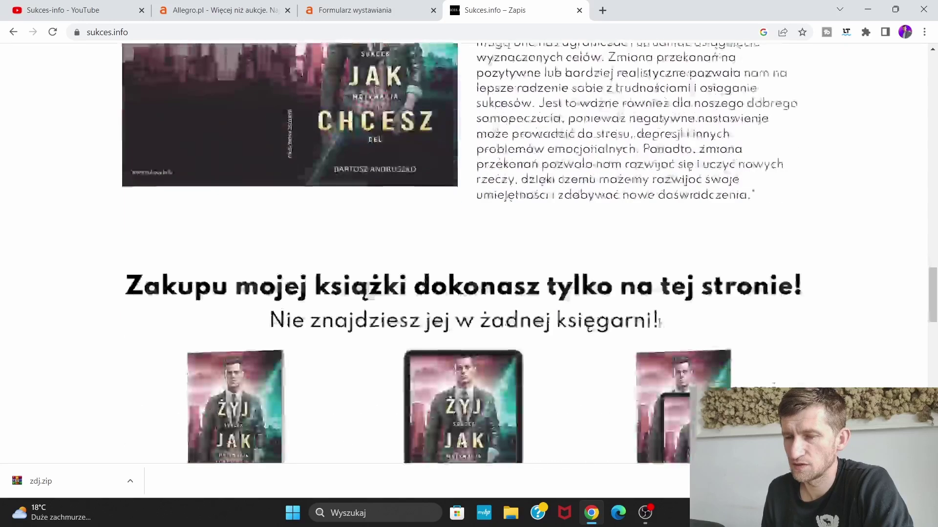
scroll(748, 315, up, 15)
drag(152, 46, 506, 196)
scroll(195, 314, up, 10)
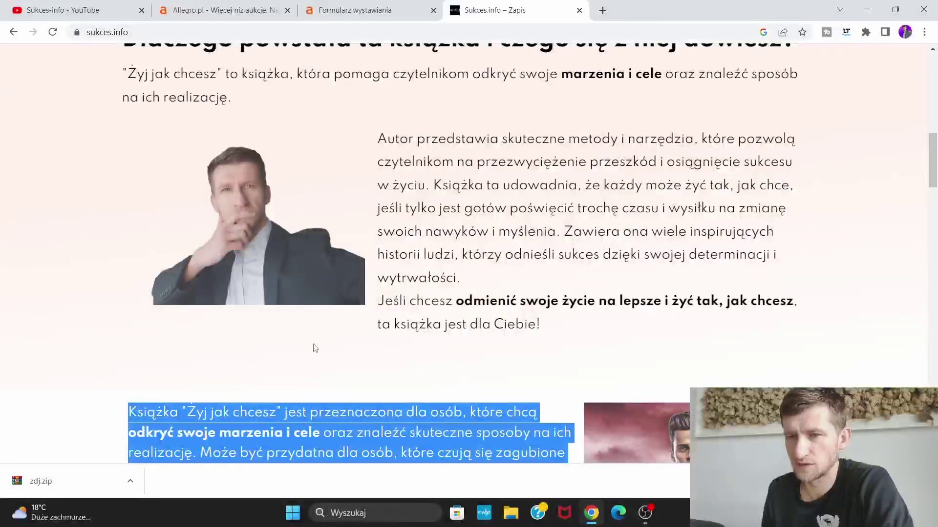
click(315, 348)
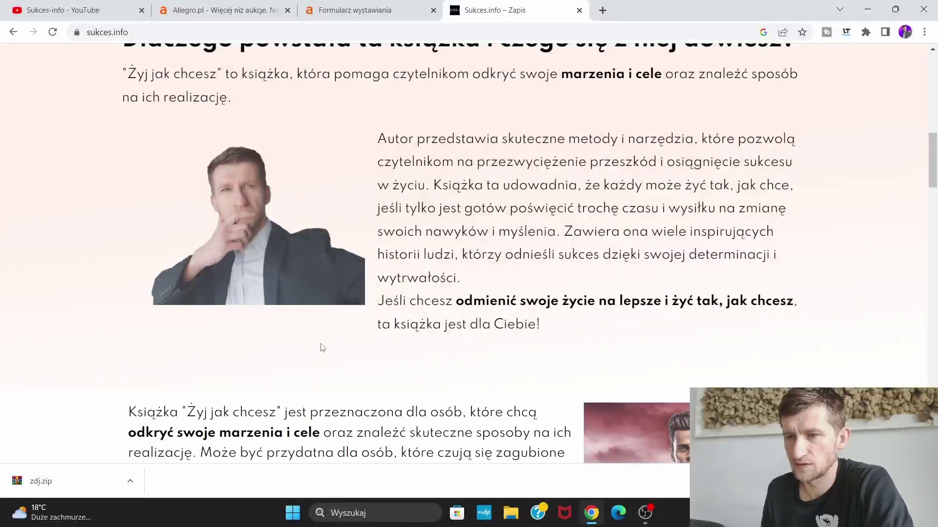
scroll(317, 337, up, 5)
scroll(326, 318, up, 7)
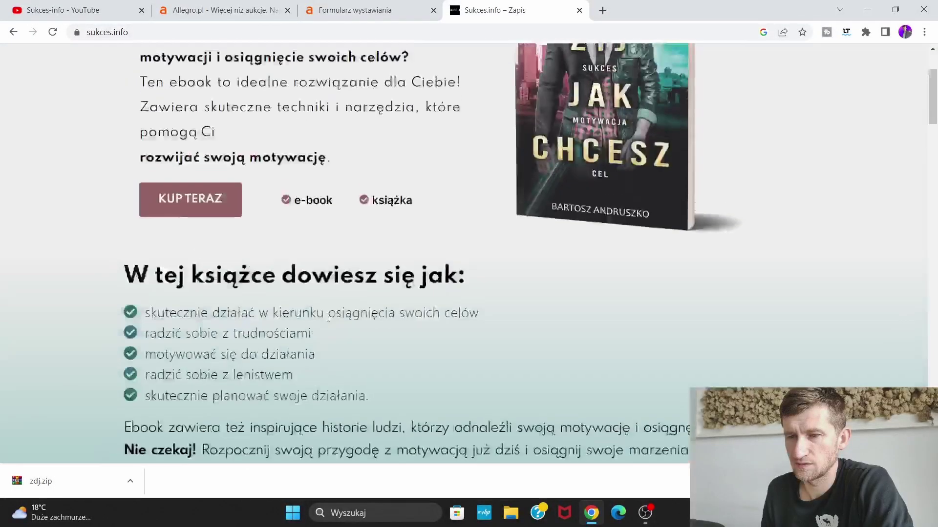
scroll(440, 391, down, 2)
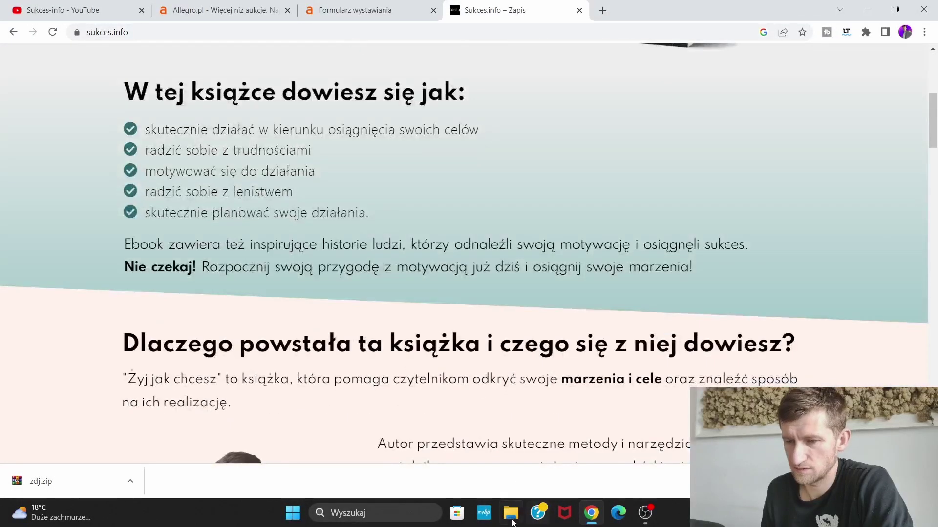
key(super+d)
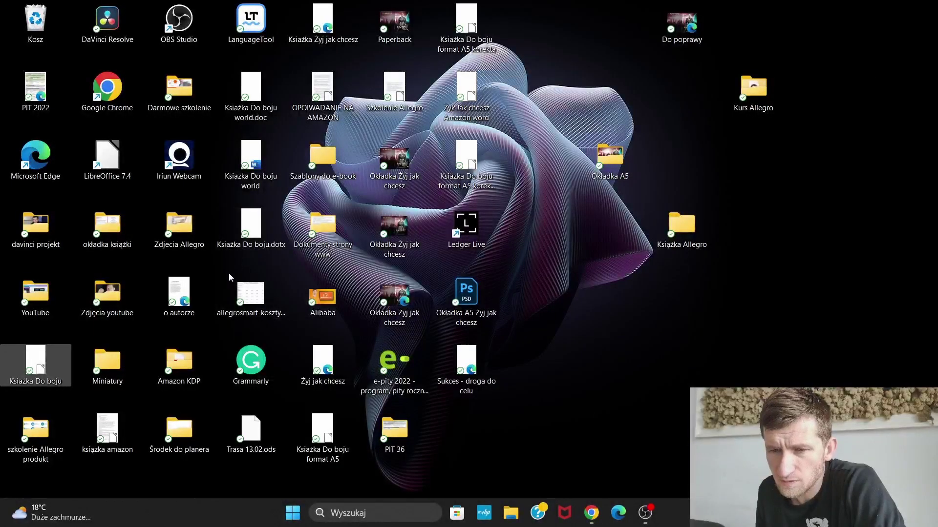
Open 'o autorze.pdf' in Edge and copy the author's introduction from page 1
double_click(185, 300)
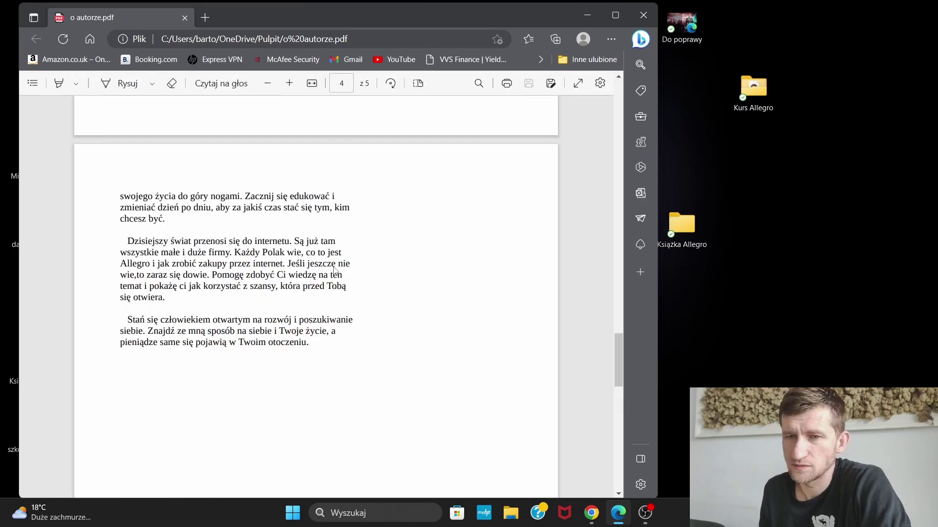
scroll(335, 269, up, 7)
scroll(291, 329, up, 10)
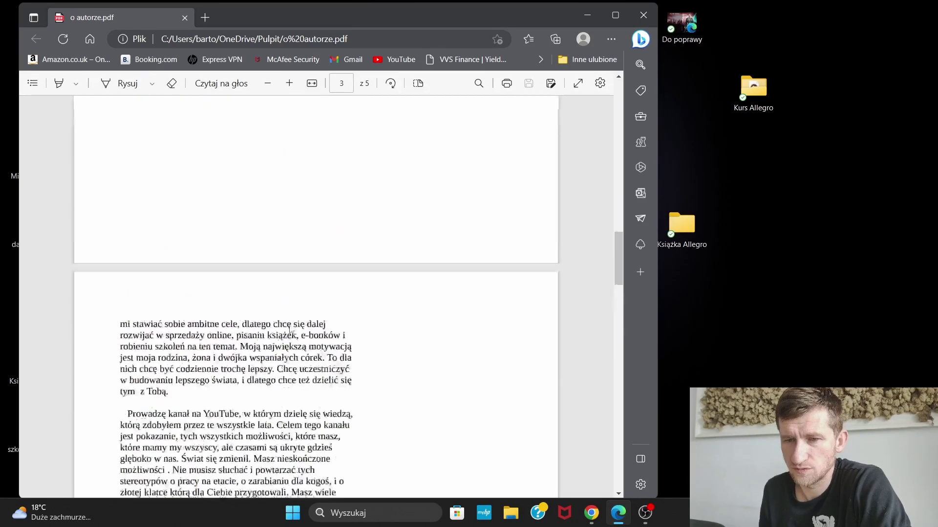
scroll(285, 331, up, 15)
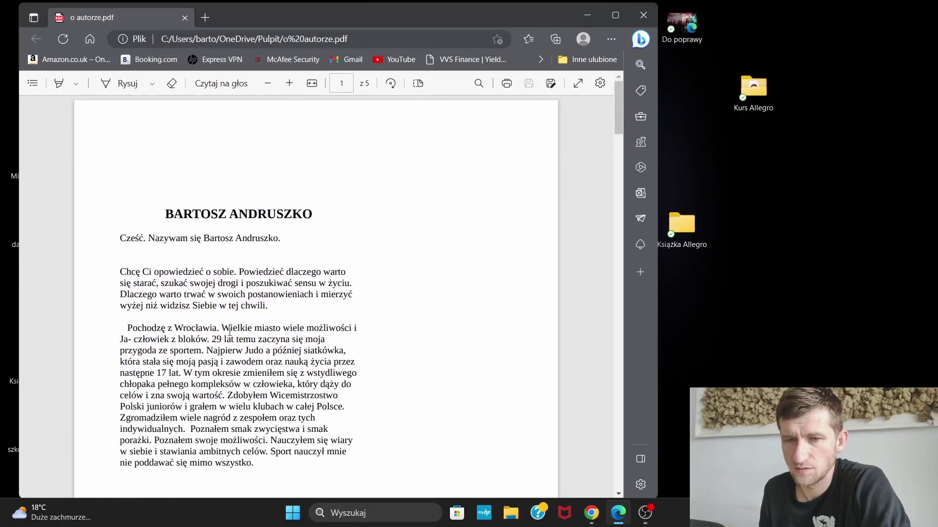
drag(120, 238, 287, 463)
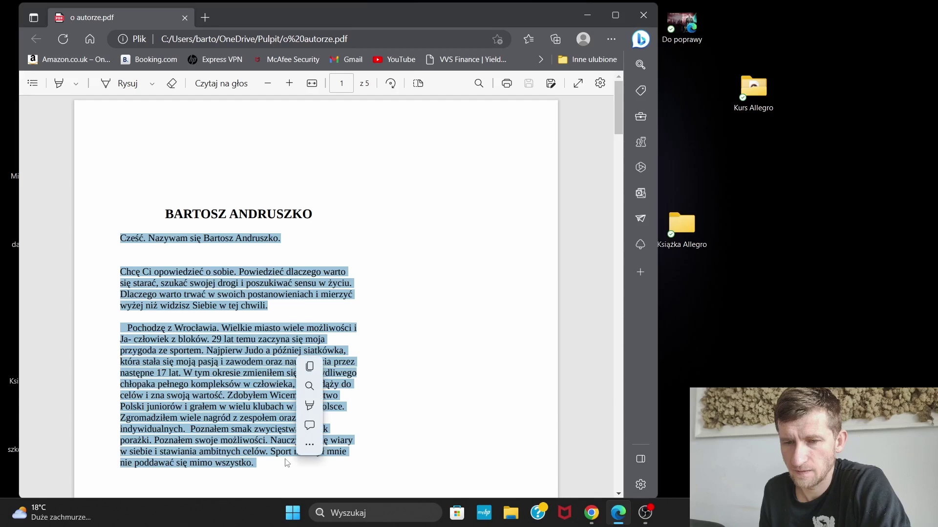
right_click(287, 454)
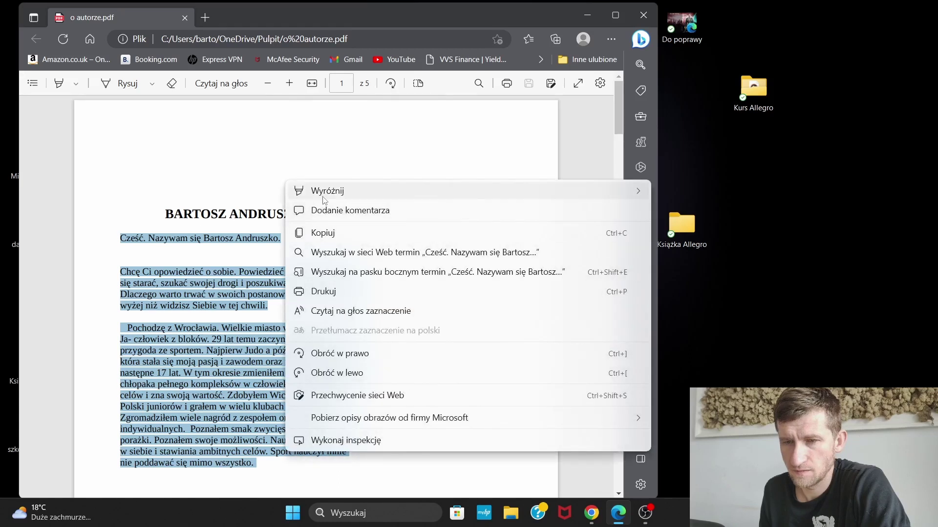
click(347, 234)
scroll(378, 302, down, 10)
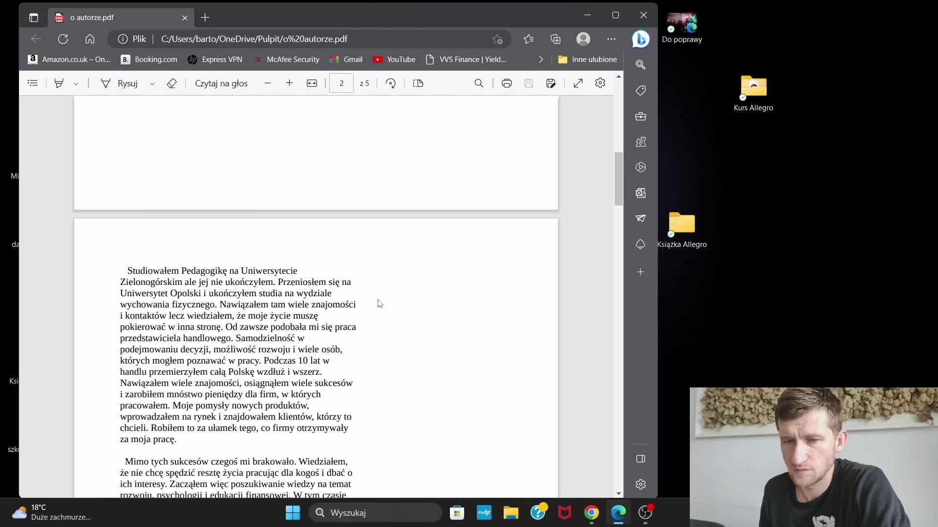
scroll(380, 303, up, 6)
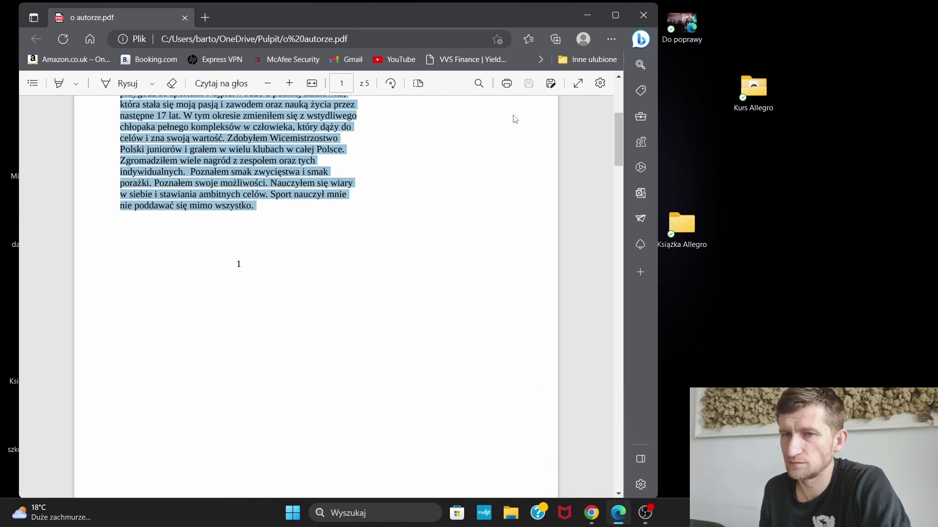
click(595, 514)
Copy the two bio paragraphs from sukces.info and paste them beside the author's photo
scroll(479, 193, down, 5)
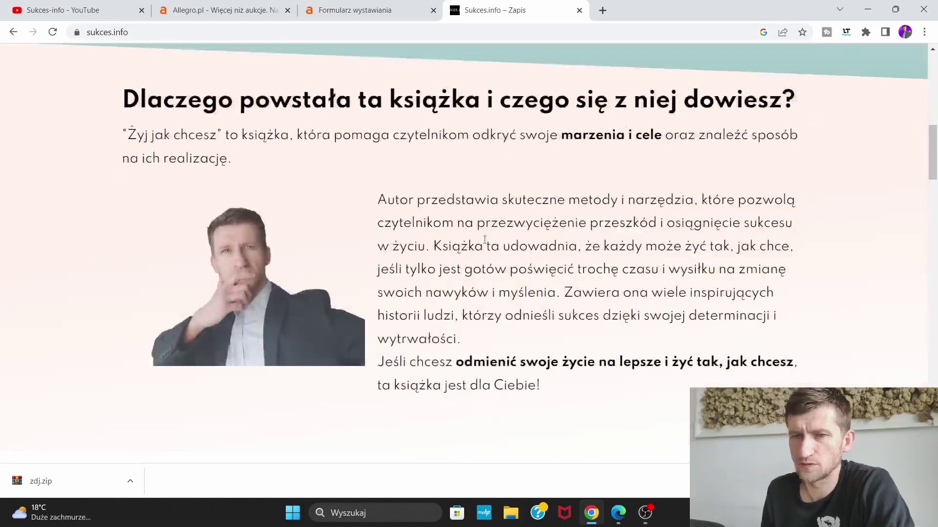
scroll(485, 239, down, 20)
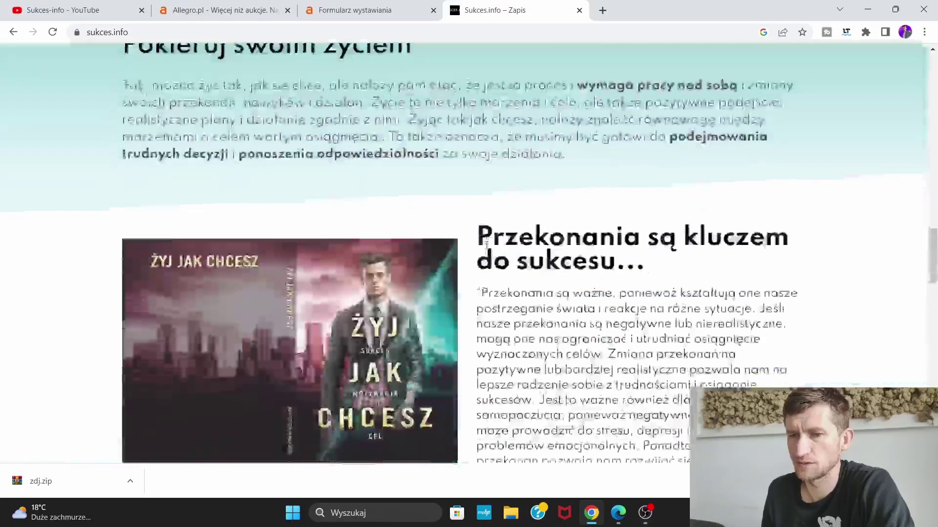
scroll(486, 251, down, 12)
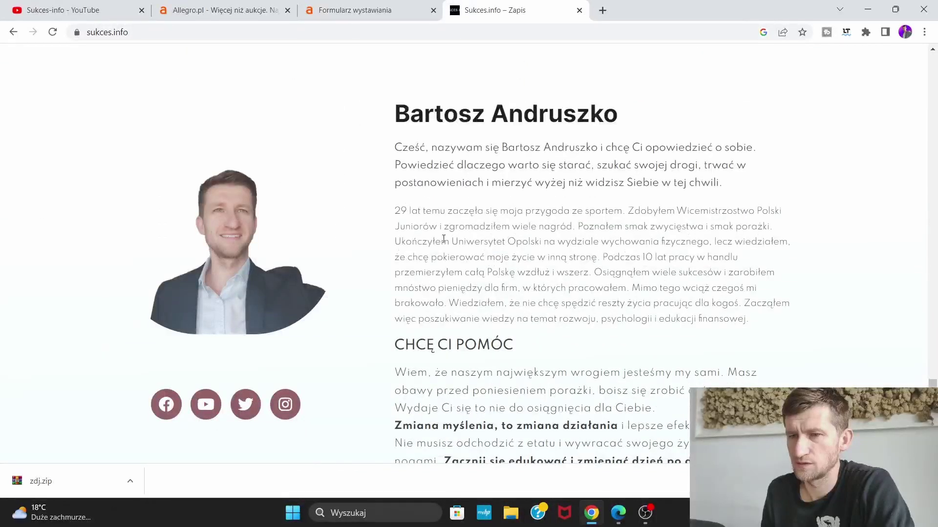
drag(395, 146, 750, 330)
right_click(694, 274)
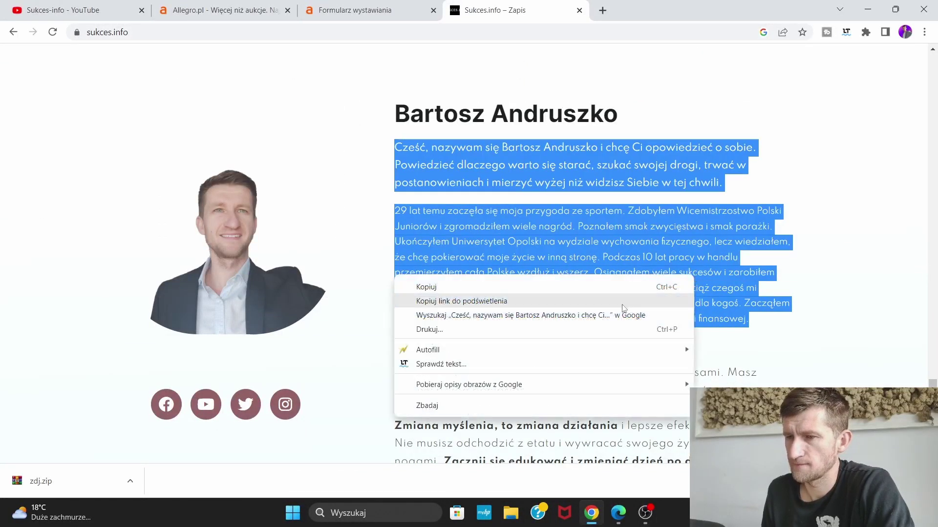
click(674, 287)
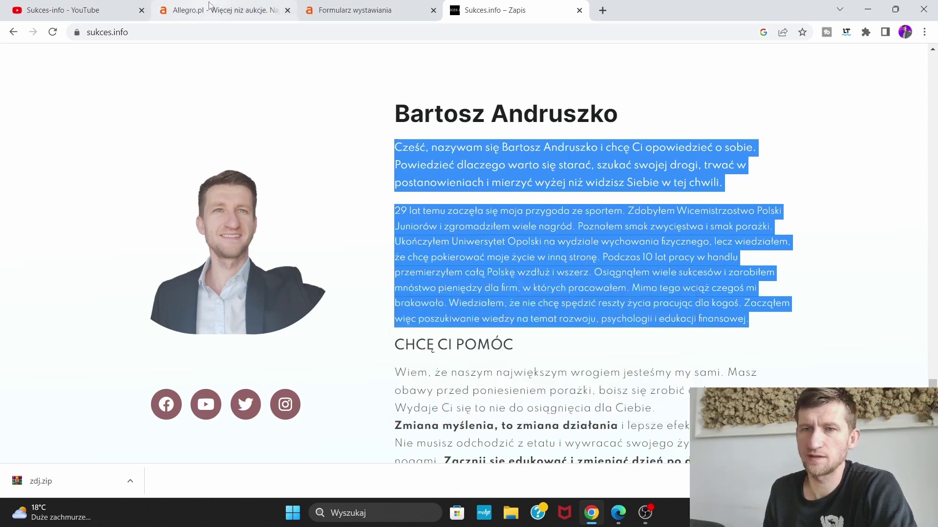
click(363, 7)
right_click(492, 258)
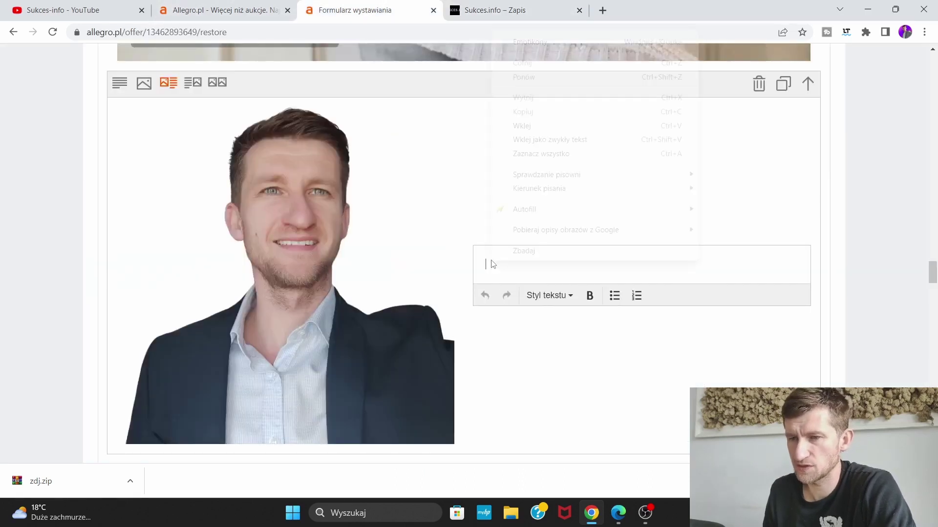
click(514, 126)
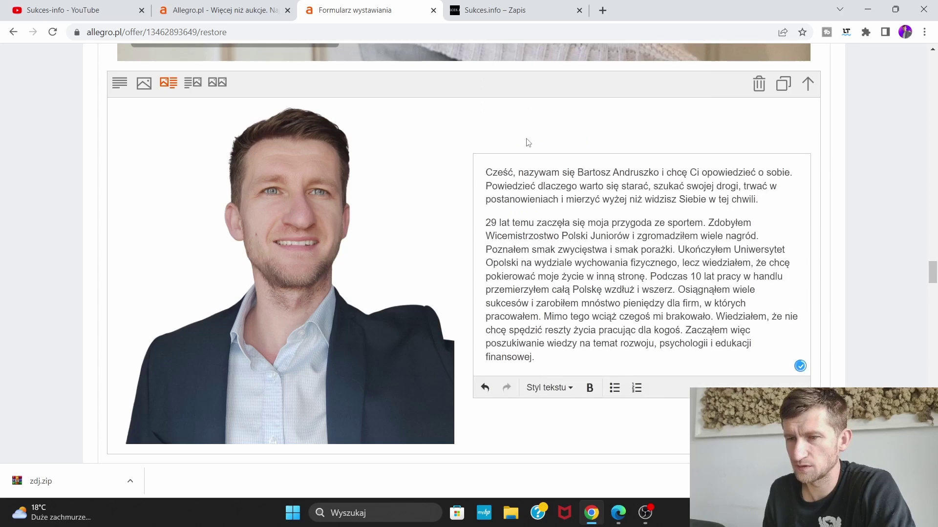
Bold 'Cześć', add LanguageTool's comma after 'Powiedzieć', and dismiss the other punctuation note
drag(513, 172, 498, 172)
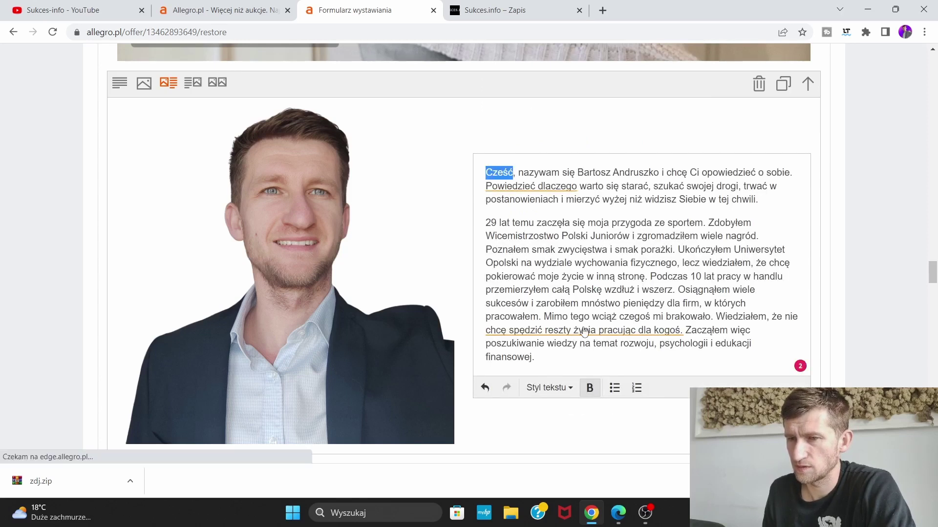
click(589, 388)
click(556, 185)
click(561, 258)
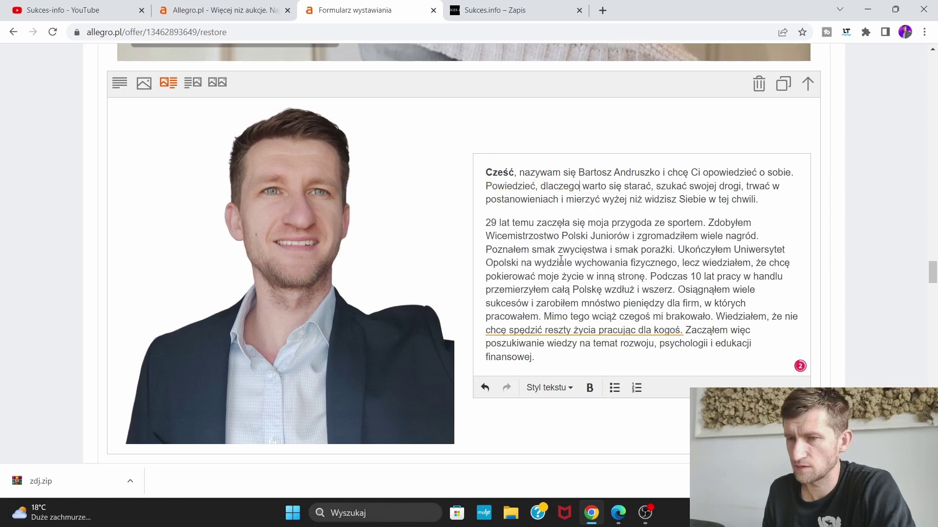
click(627, 333)
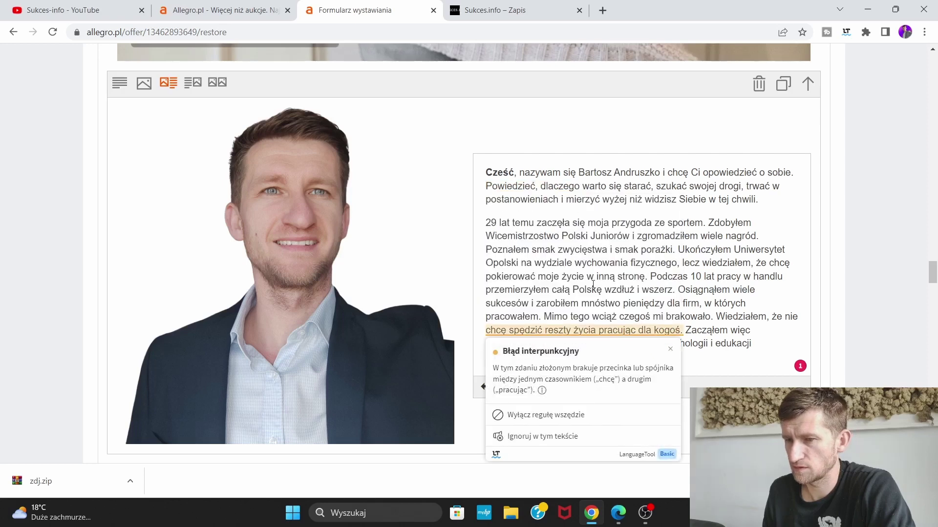
click(586, 248)
scroll(587, 248, down, 8)
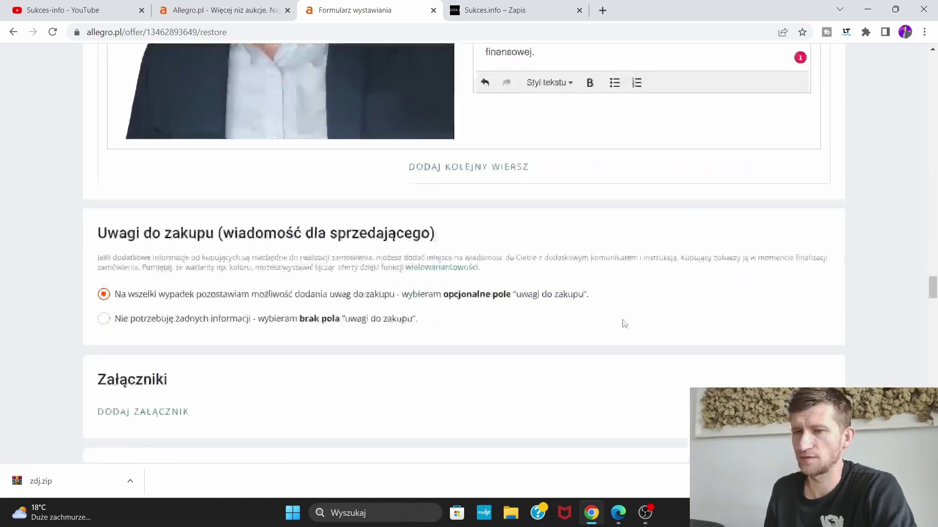
scroll(622, 322, up, 6)
scroll(493, 336, up, 13)
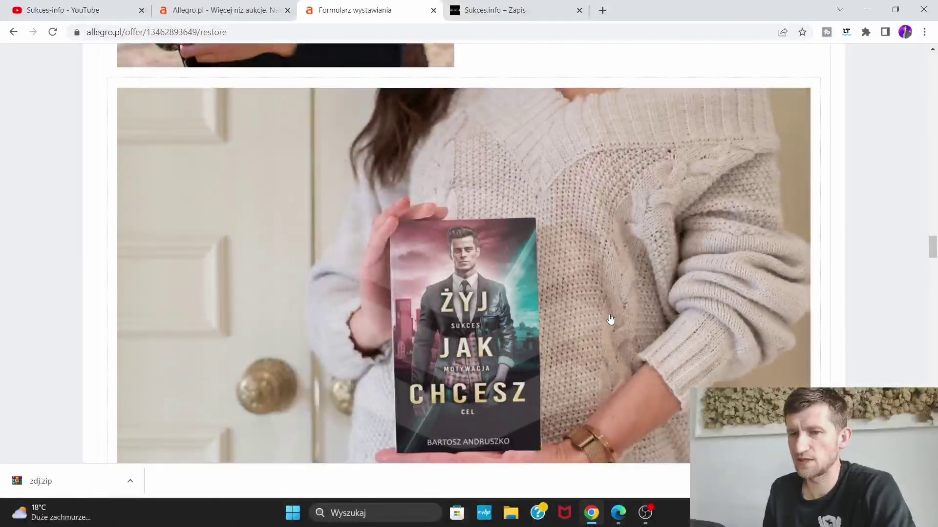
scroll(613, 323, up, 15)
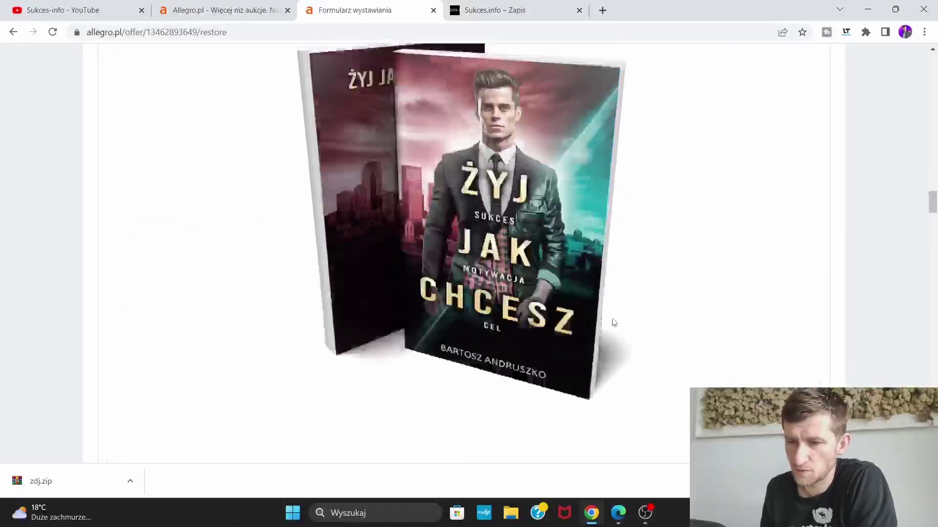
scroll(652, 331, up, 8)
scroll(657, 334, down, 3)
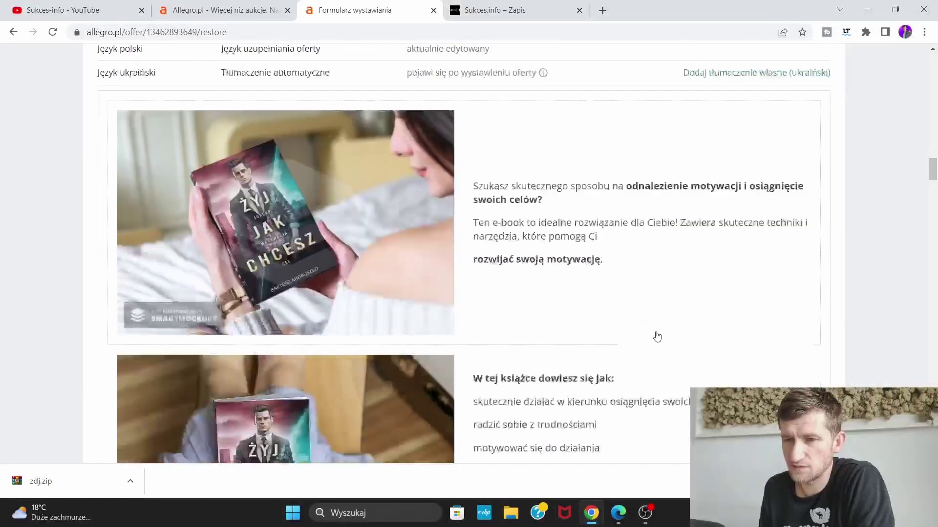
scroll(604, 315, down, 12)
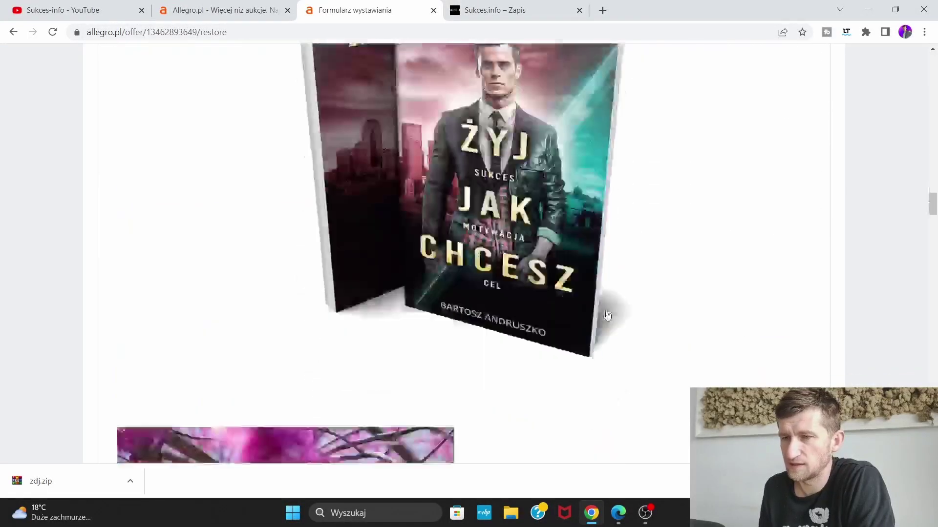
scroll(606, 315, down, 15)
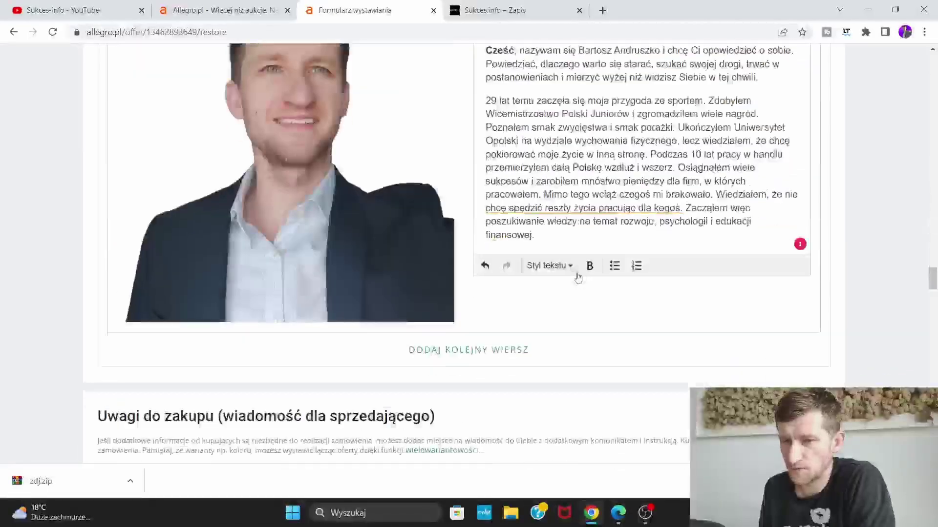
scroll(569, 275, up, 2)
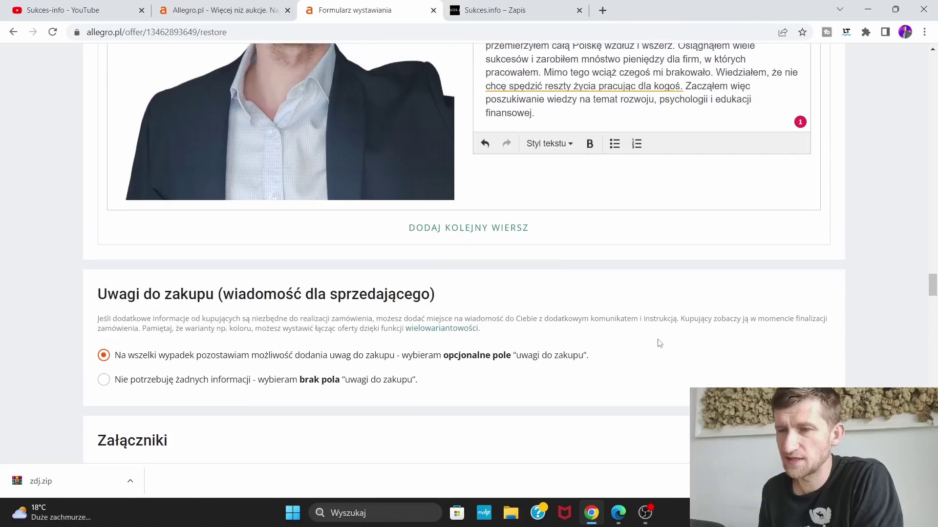
scroll(635, 307, up, 8)
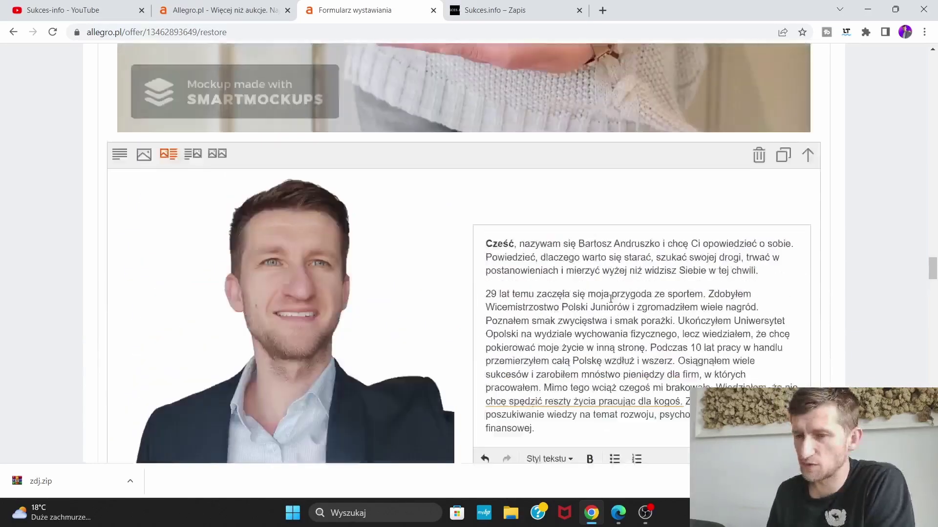
scroll(611, 304, up, 10)
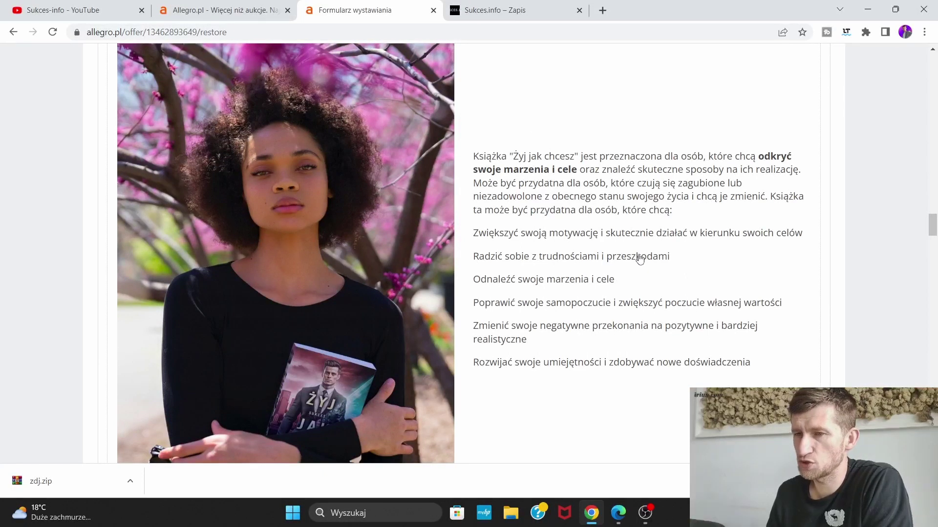
scroll(640, 259, up, 8)
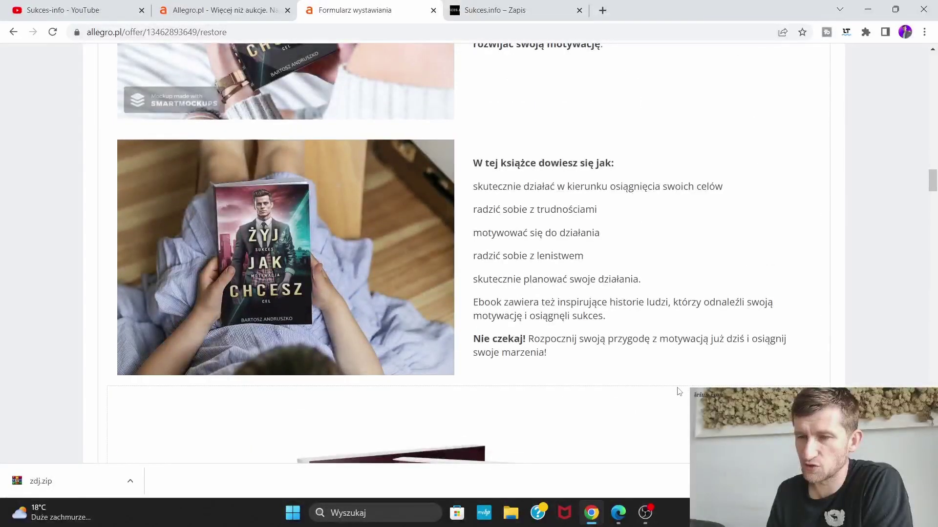
scroll(683, 386, up, 2)
scroll(586, 361, up, 1)
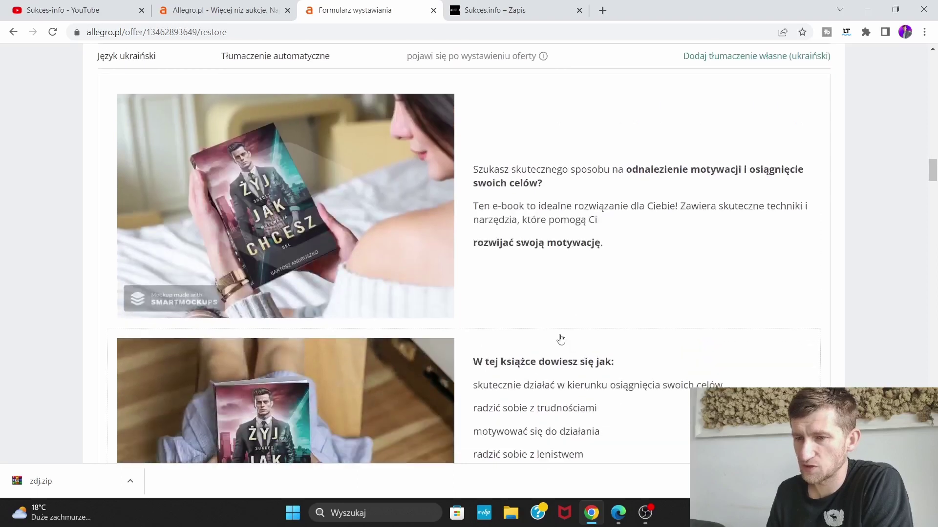
scroll(558, 339, down, 2)
scroll(637, 344, up, 3)
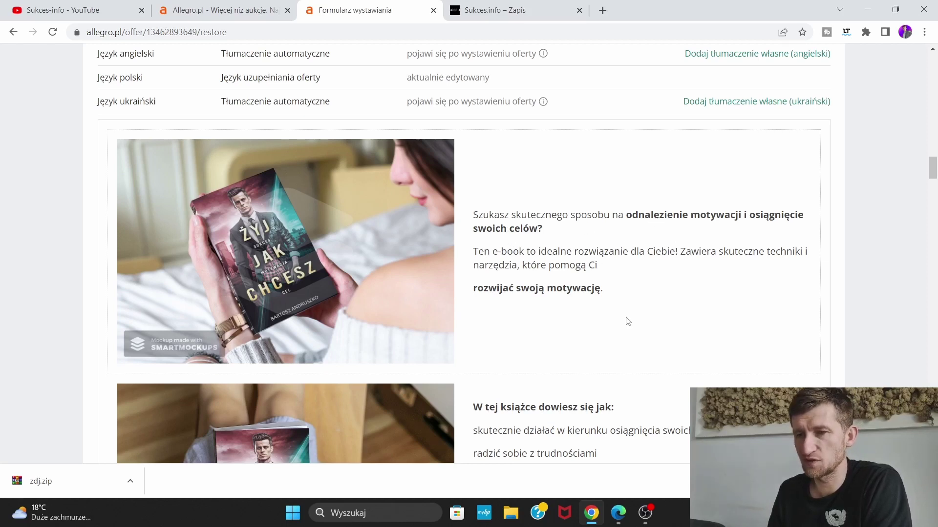
scroll(488, 270, down, 4)
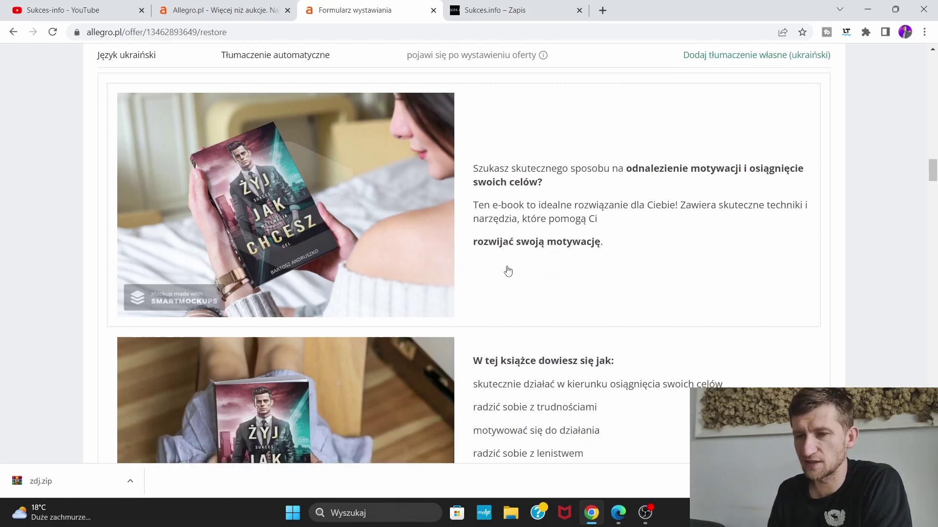
scroll(459, 293, down, 10)
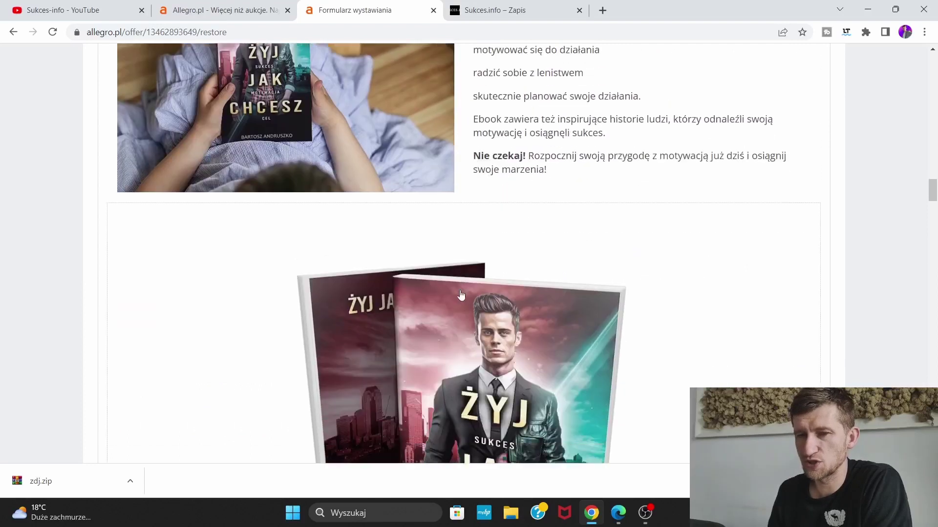
scroll(508, 295, down, 7)
scroll(562, 303, up, 4)
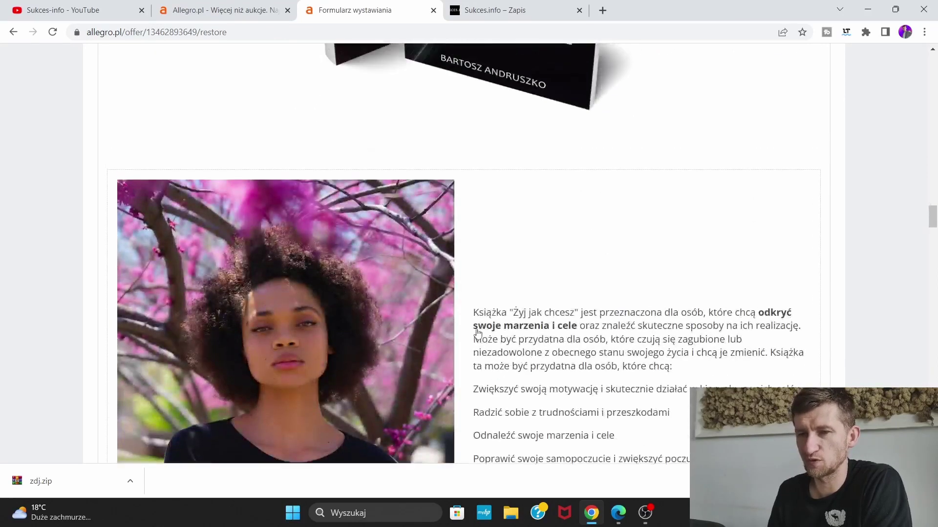
scroll(565, 304, up, 3)
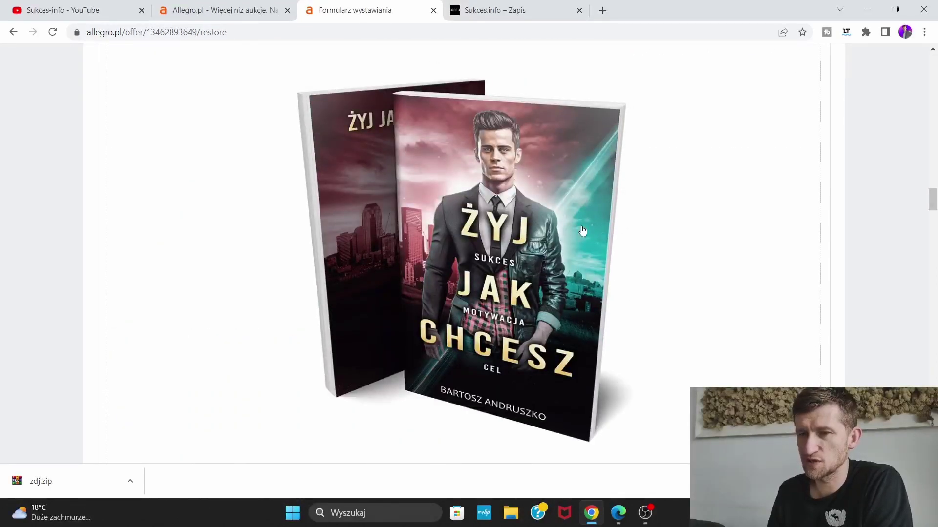
scroll(630, 247, down, 7)
scroll(630, 246, down, 5)
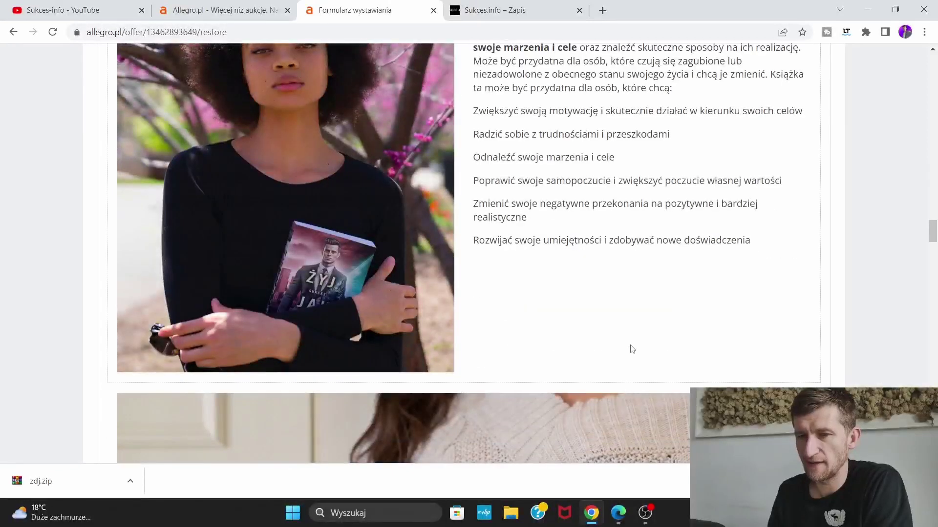
scroll(634, 346, up, 1)
scroll(645, 342, down, 13)
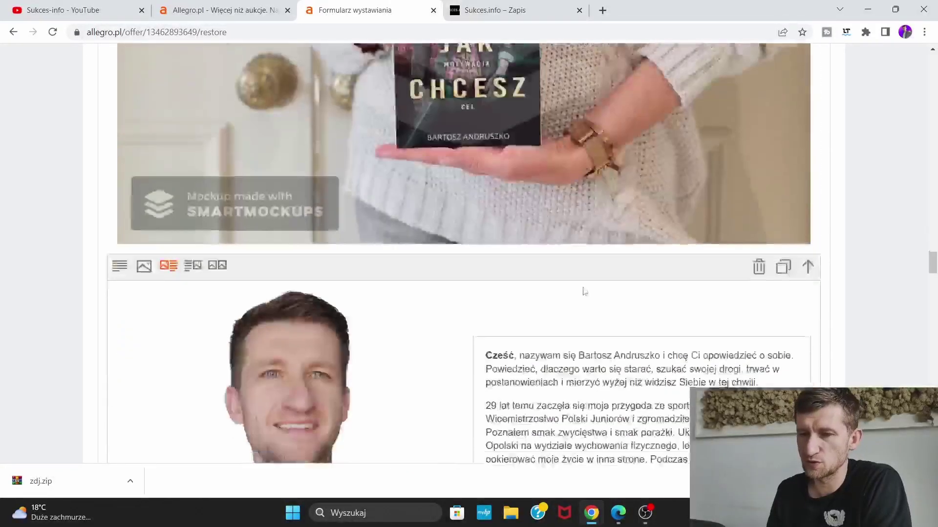
scroll(584, 291, down, 5)
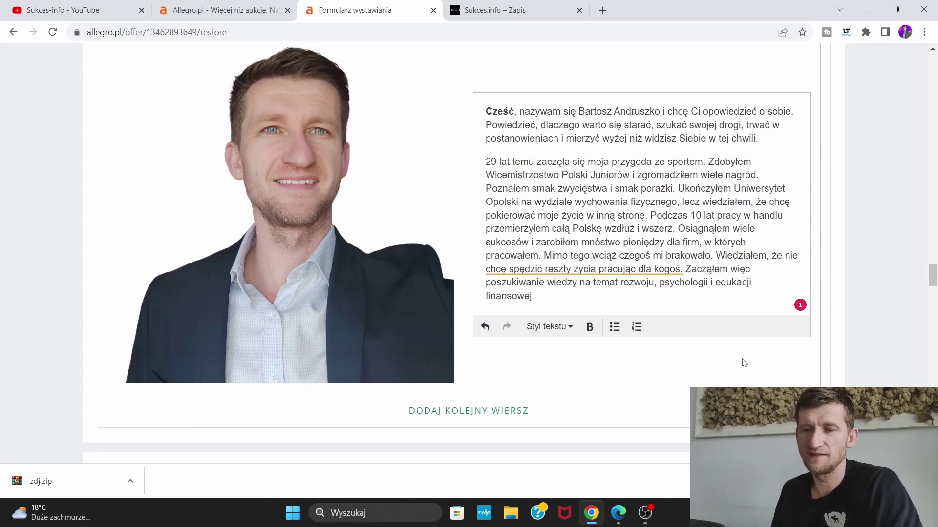
scroll(766, 373, up, 10)
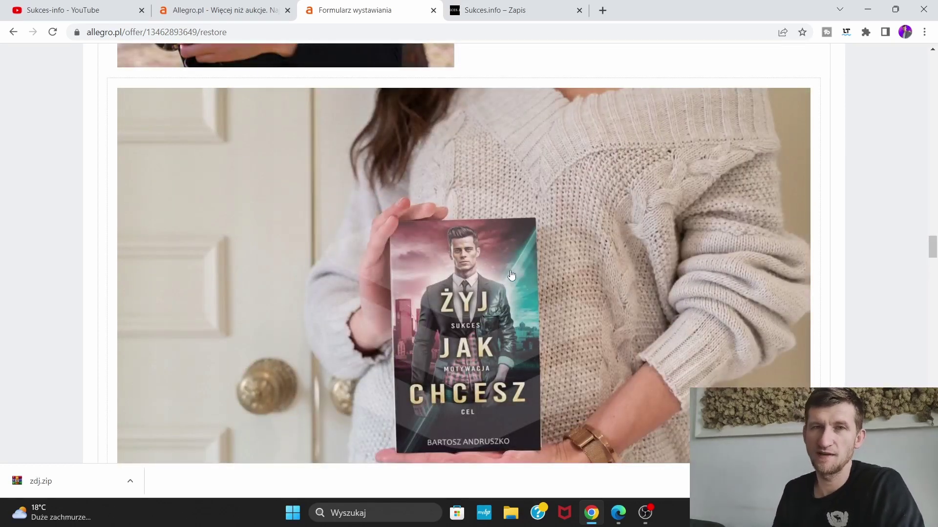
scroll(511, 270, down, 7)
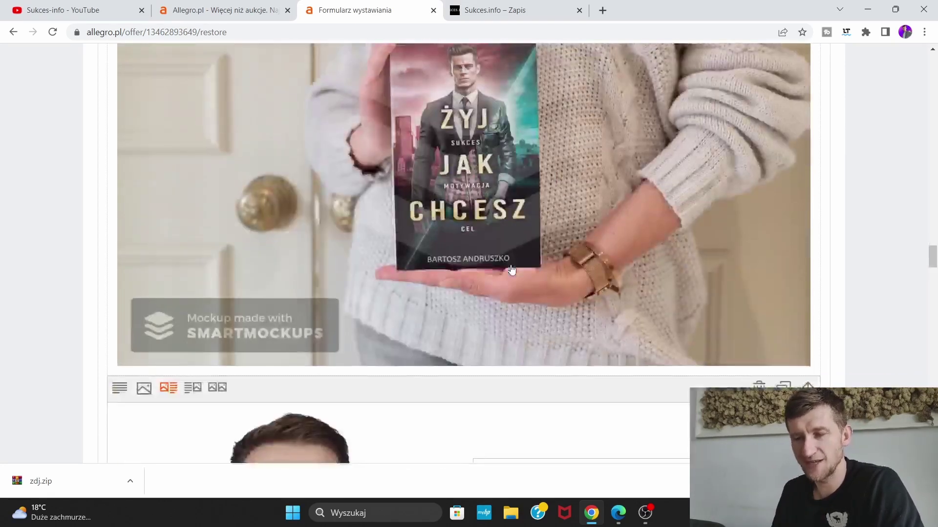
scroll(511, 270, down, 10)
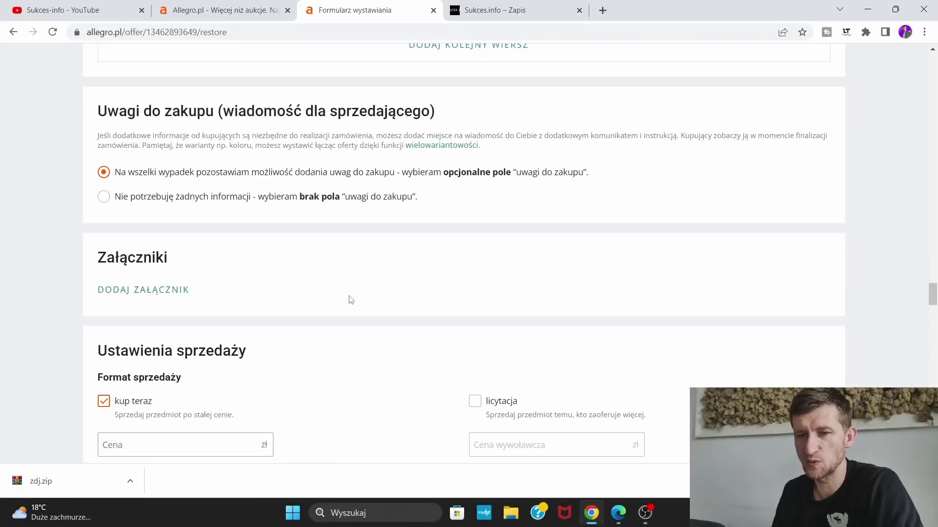
Set the price to 49,99 zł and the quantity to 100 items
scroll(350, 299, down, 5)
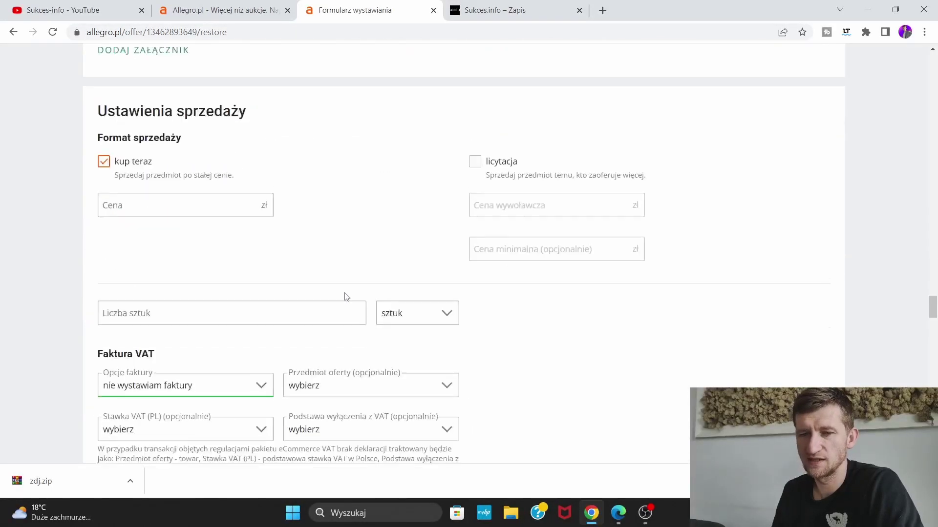
click(218, 204)
text(49,99)
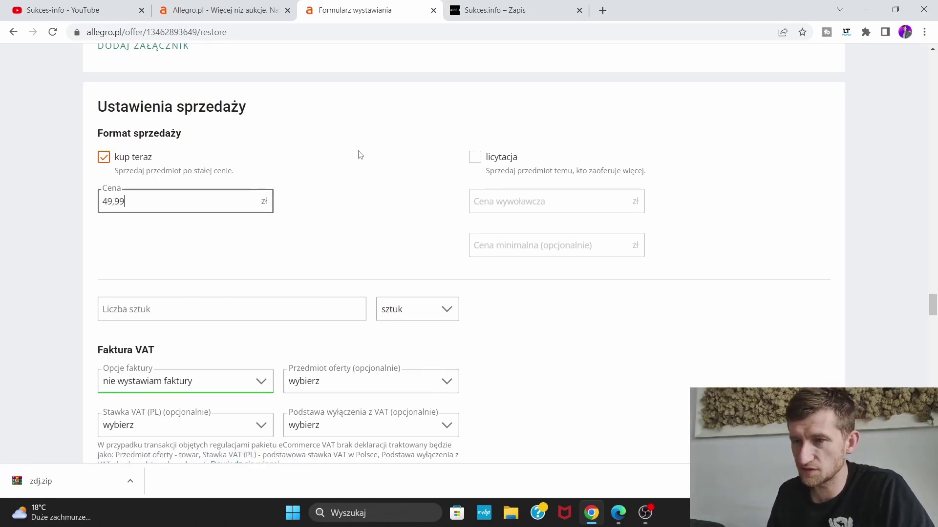
click(369, 151)
scroll(395, 153, down, 2)
click(236, 191)
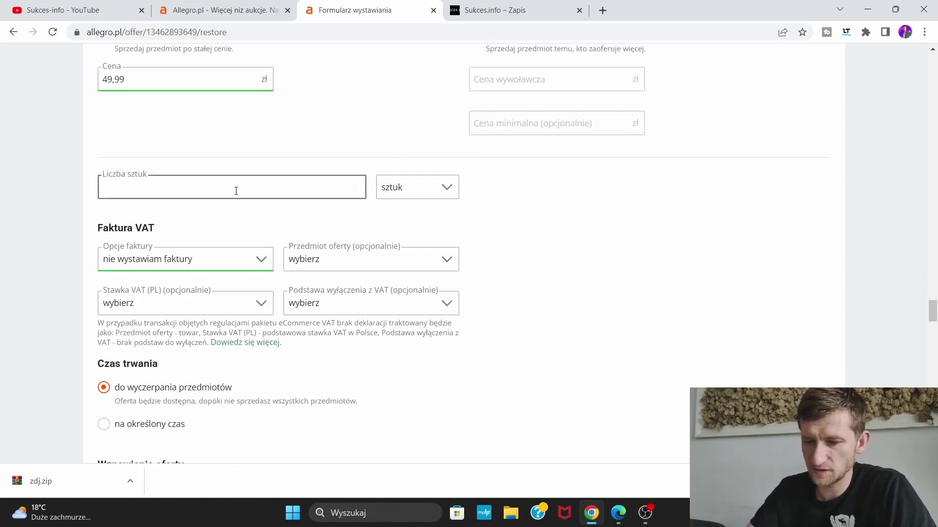
text(100)
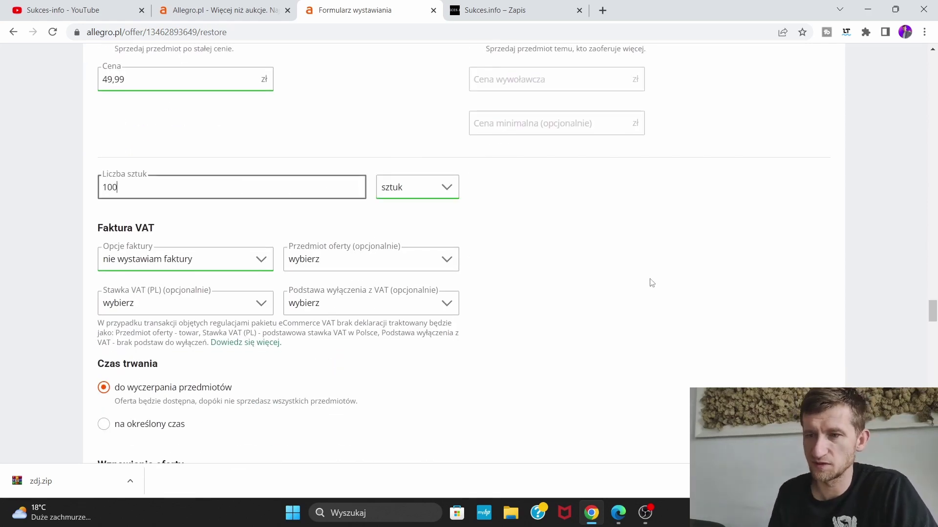
click(653, 271)
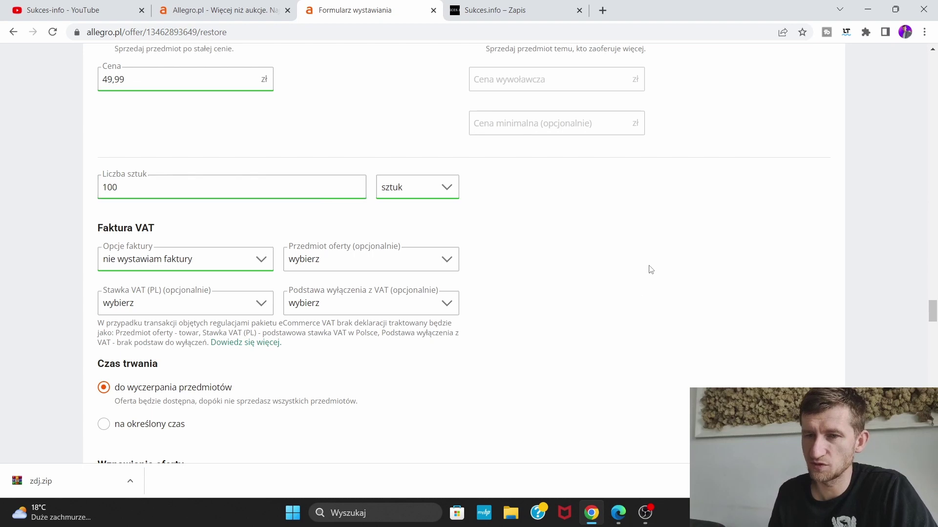
Set invoice options to 'faktura bez VAT' and the offer subject to 'Towar'
click(239, 266)
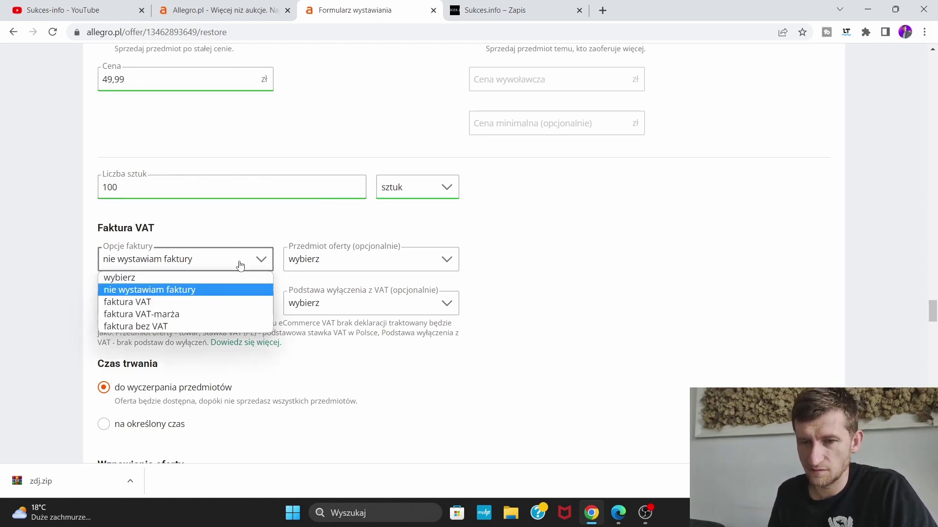
click(213, 324)
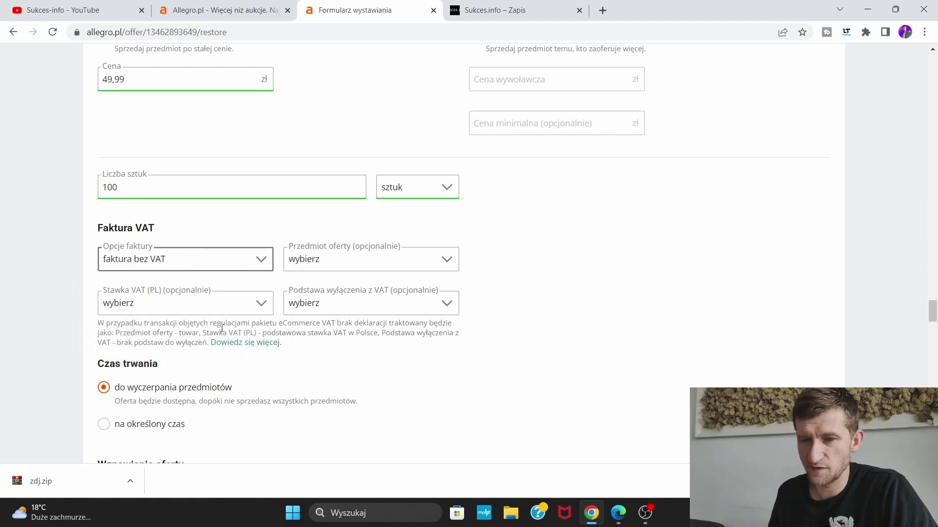
click(432, 268)
click(416, 290)
scroll(556, 331, down, 1)
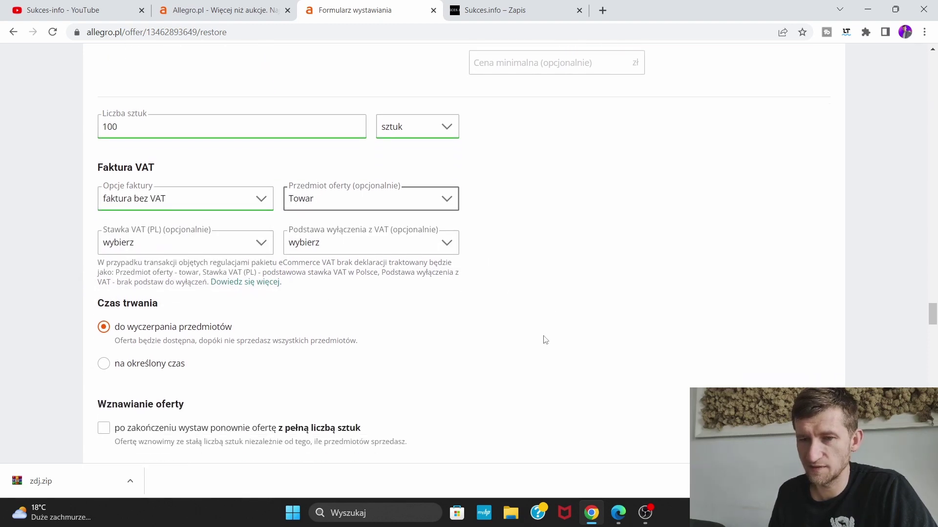
scroll(537, 250, down, 2)
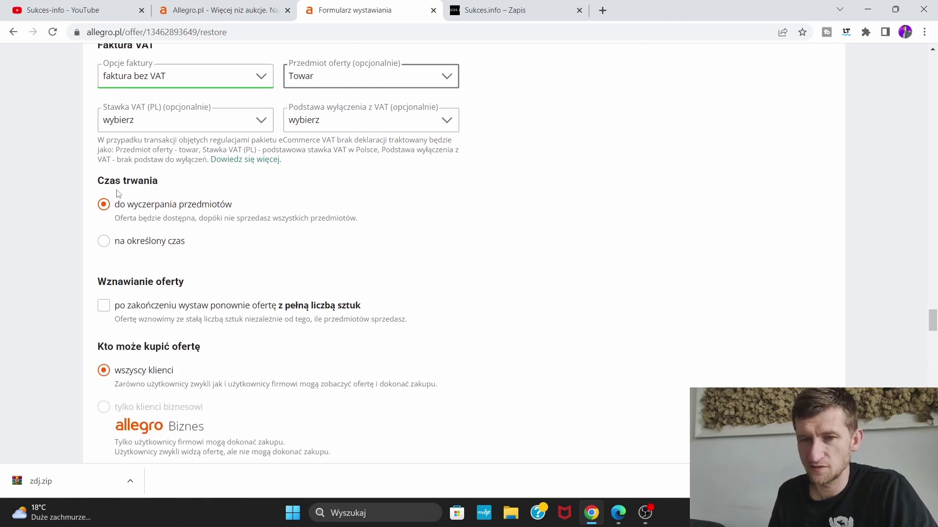
scroll(466, 228, down, 2)
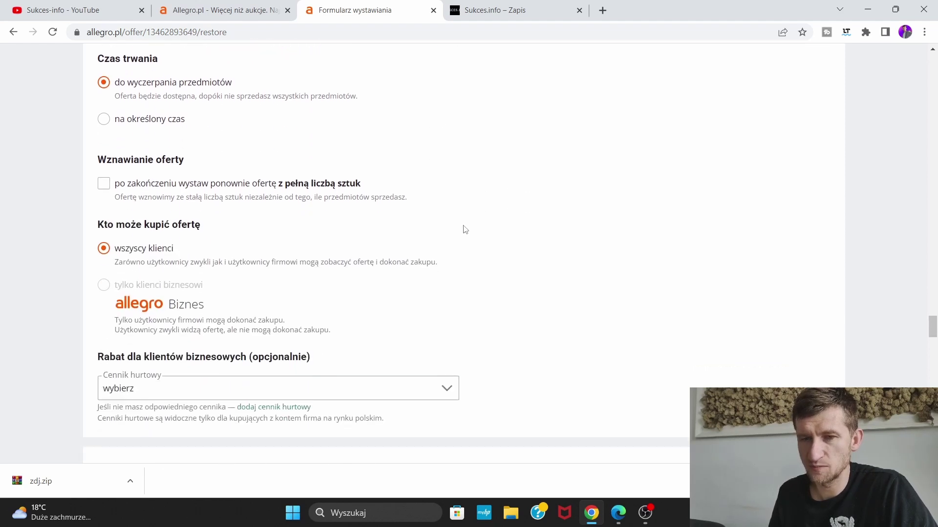
scroll(345, 221, down, 1)
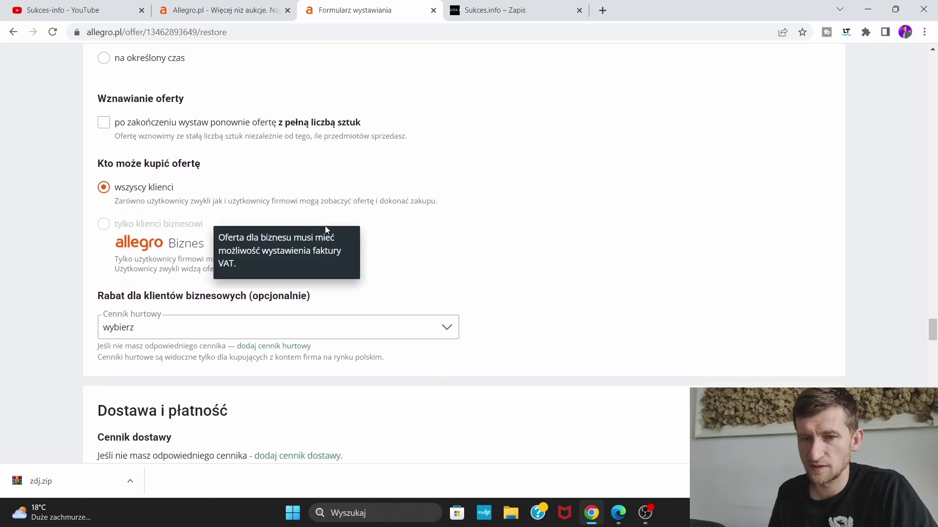
scroll(166, 190, down, 2)
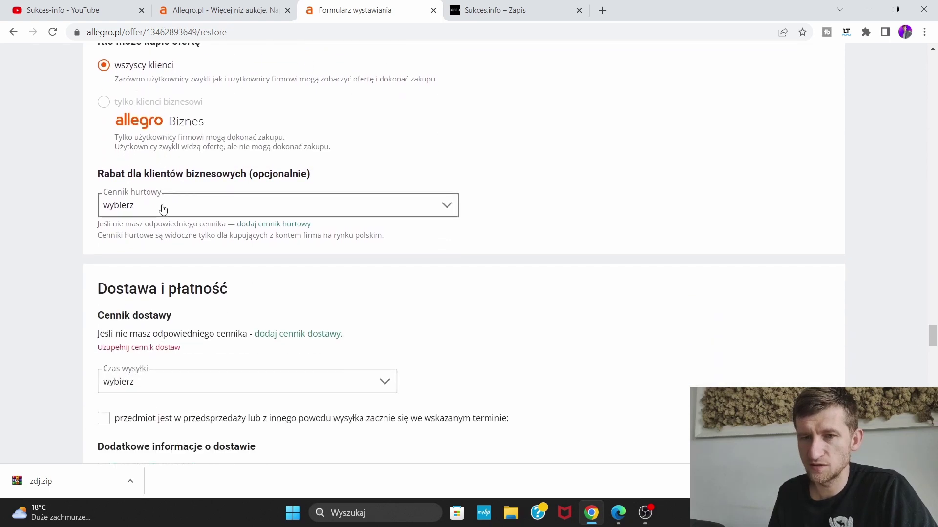
Set Czas wysyłki to 1 dzień, leaving the wholesale price list unchanged
click(162, 209)
click(162, 209)
scroll(585, 193, down, 1)
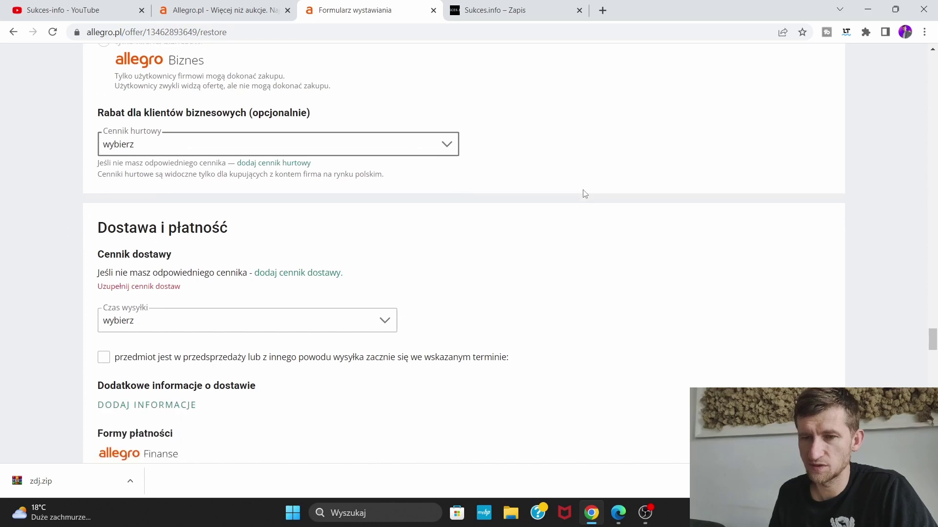
scroll(585, 193, down, 2)
click(359, 201)
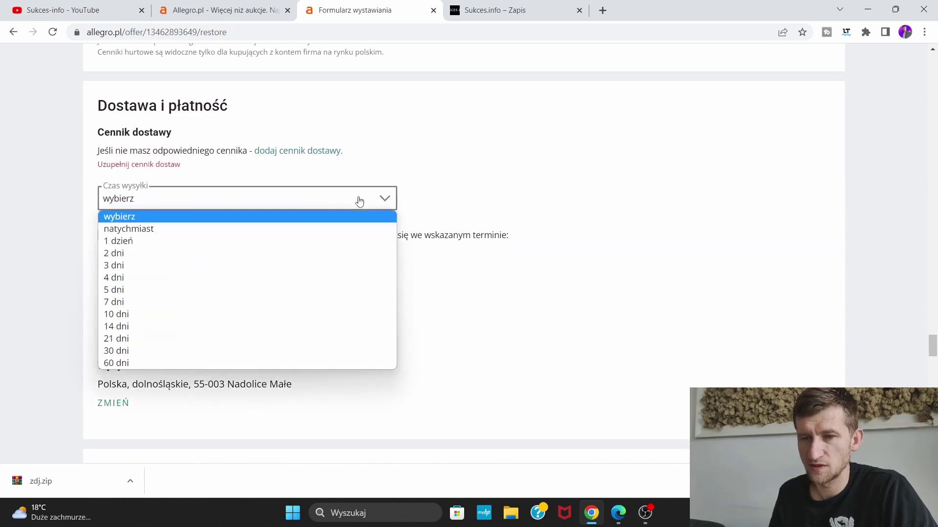
click(290, 242)
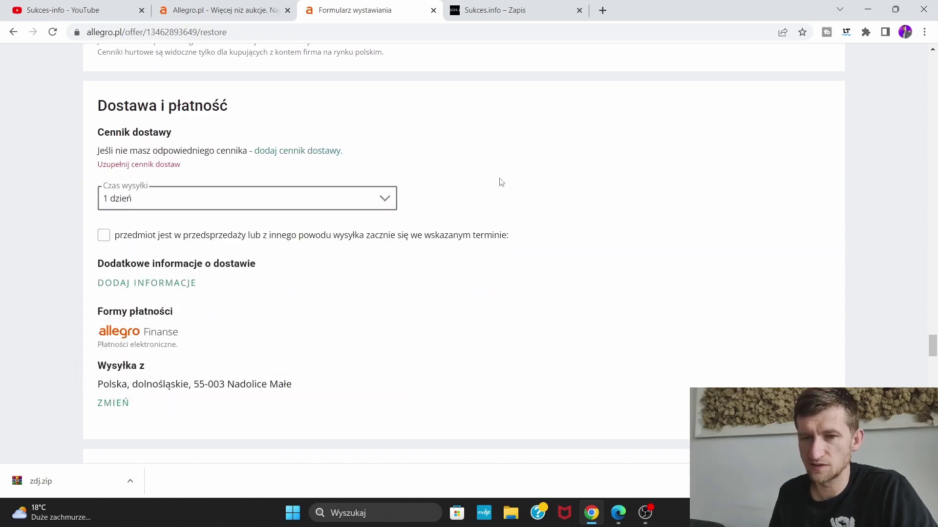
Go down to Warunki oferty and begin adding new return terms
scroll(501, 212, down, 1)
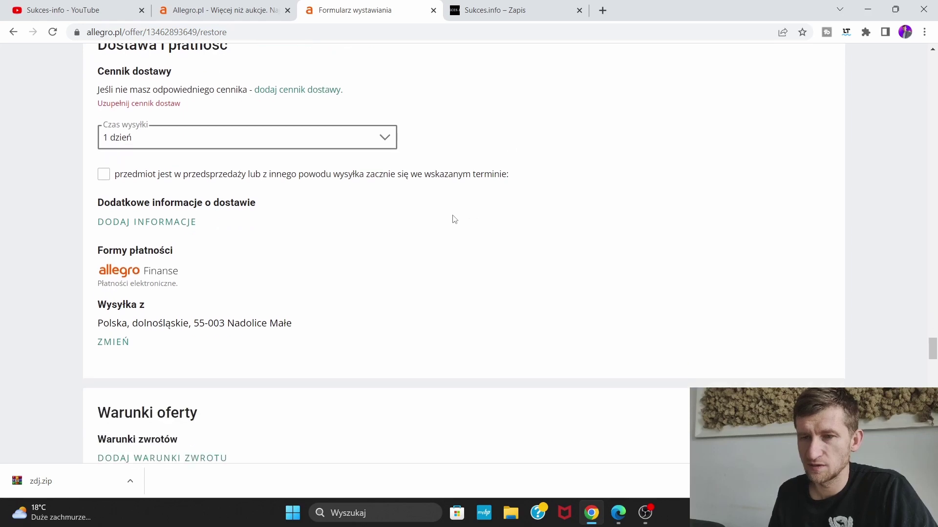
scroll(422, 219, down, 1)
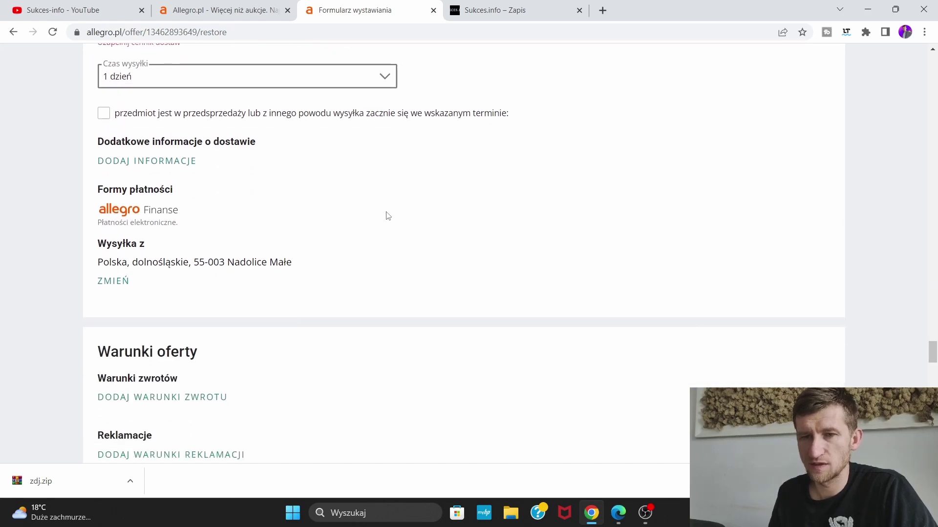
scroll(385, 214, down, 1)
scroll(383, 216, down, 1)
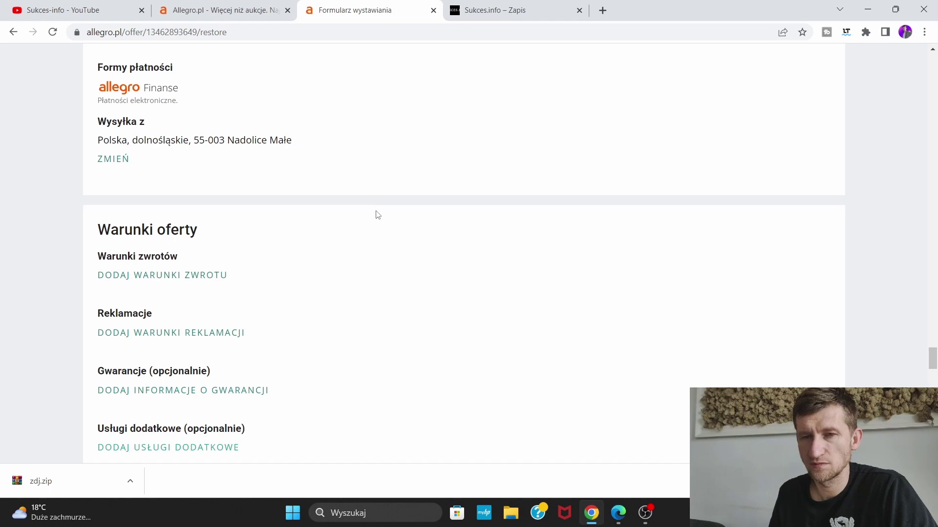
scroll(378, 214, down, 2)
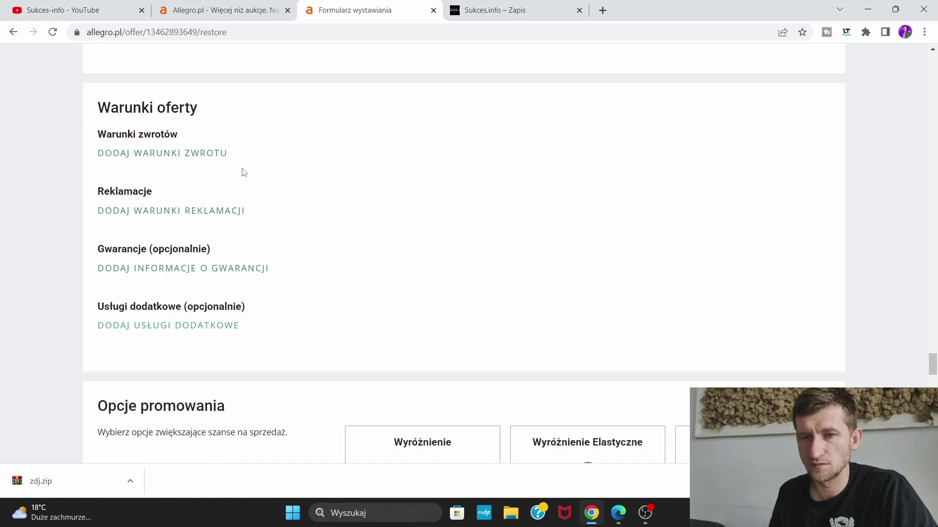
click(206, 156)
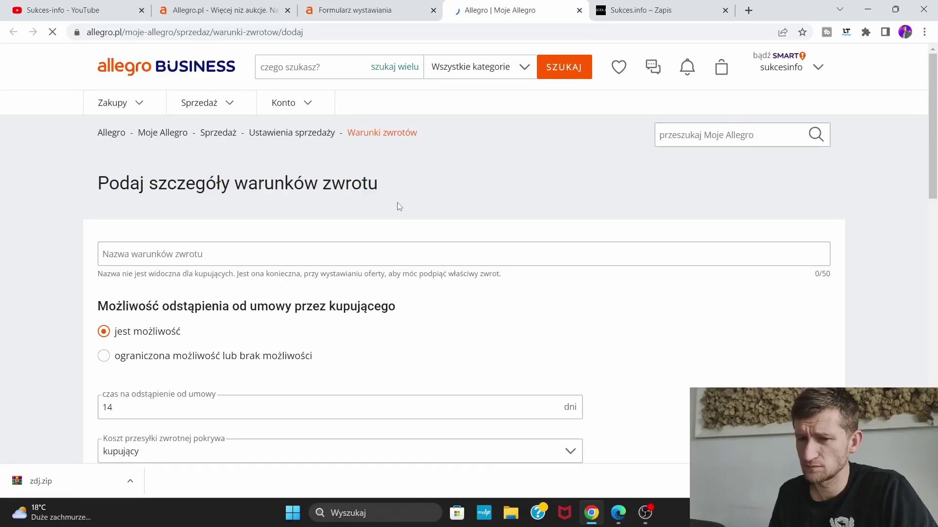
Set the return country to Polska and fill in the recipient name, street, postal code and town
scroll(450, 225, down, 2)
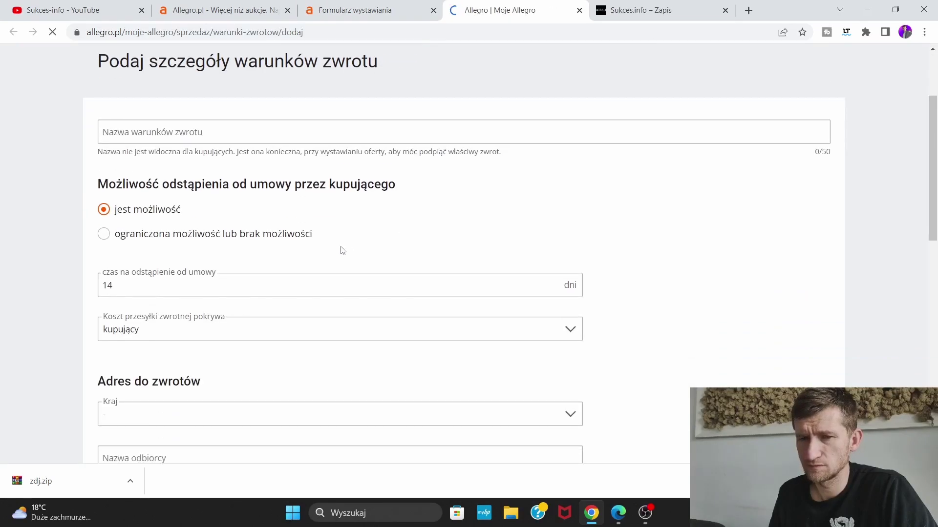
scroll(260, 250, up, 1)
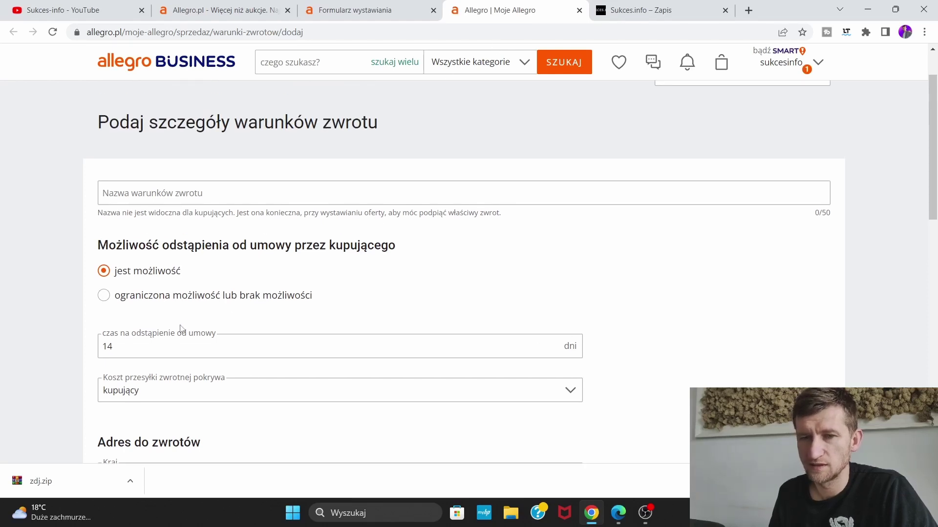
scroll(156, 310, down, 2)
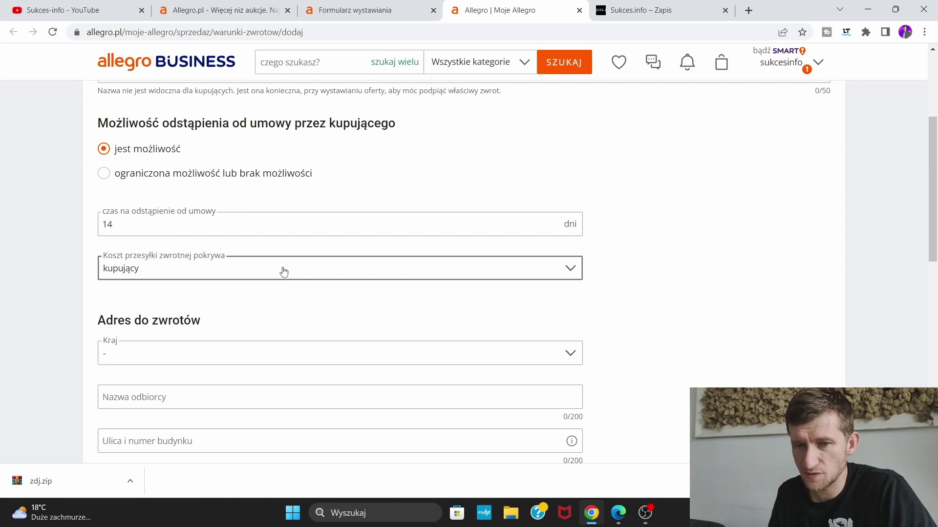
scroll(283, 271, down, 2)
click(229, 231)
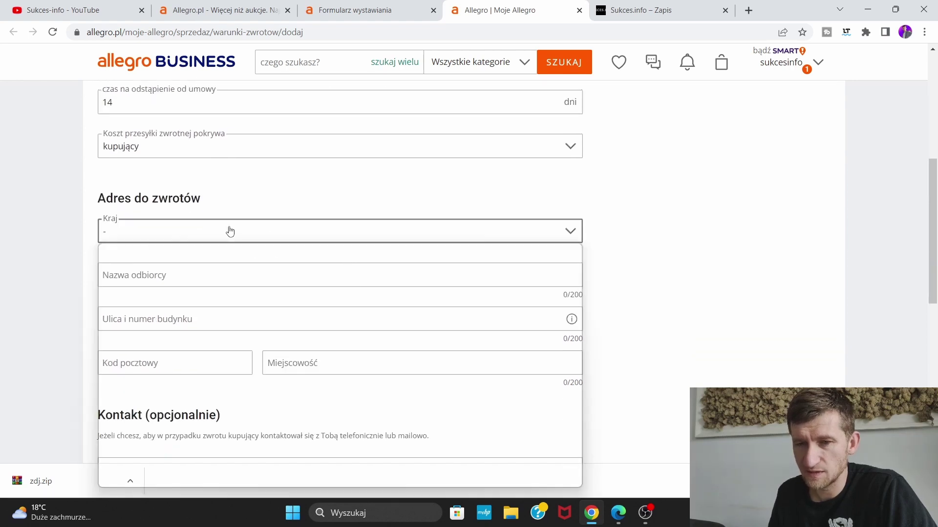
click(214, 259)
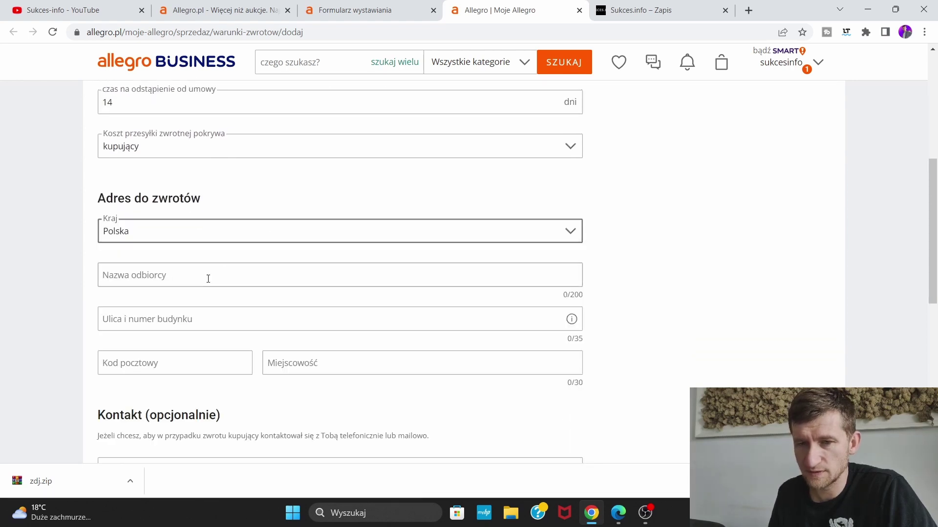
click(209, 277)
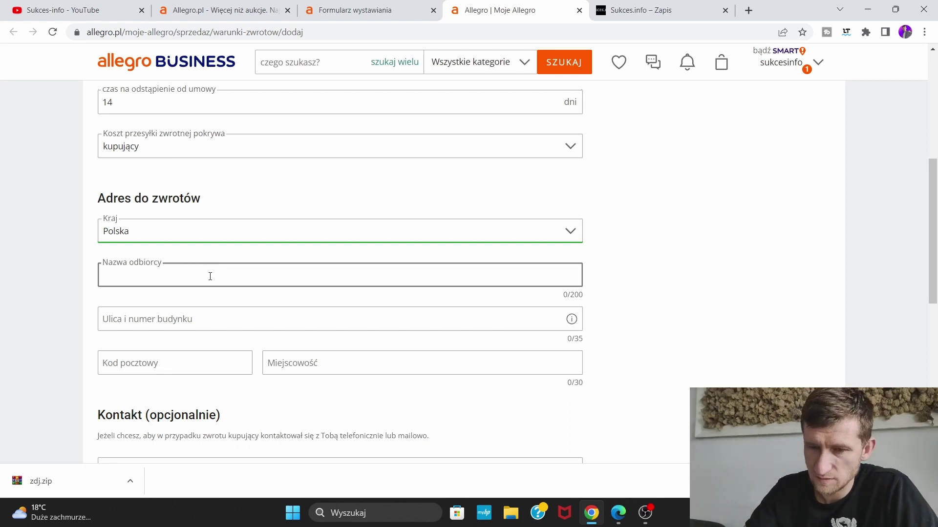
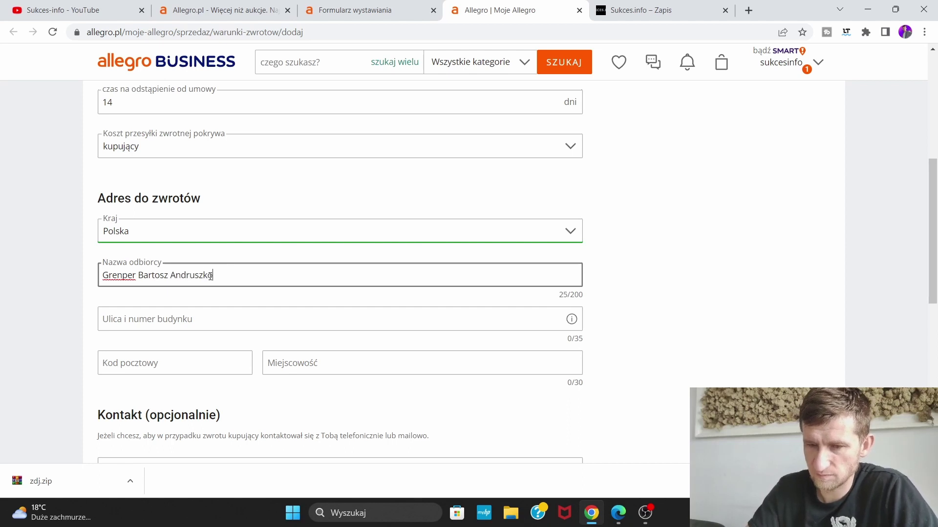
click(204, 320)
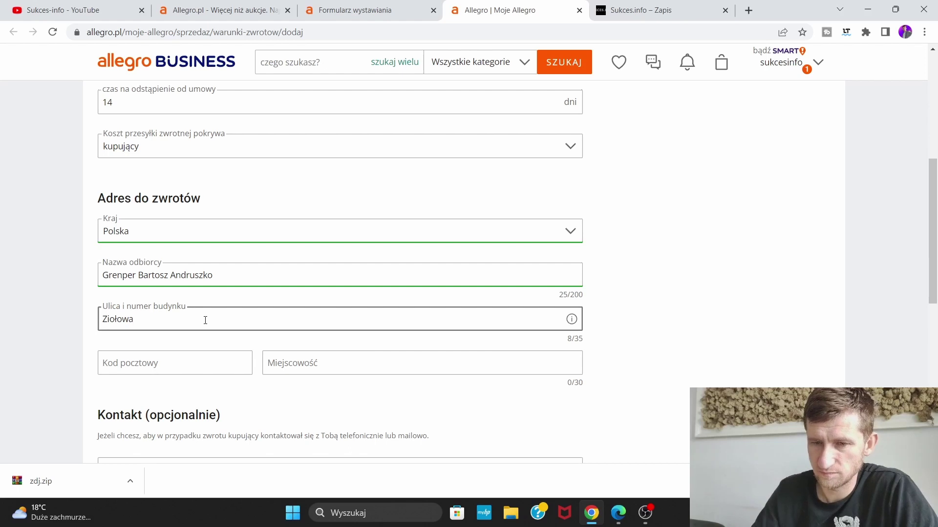
click(191, 368)
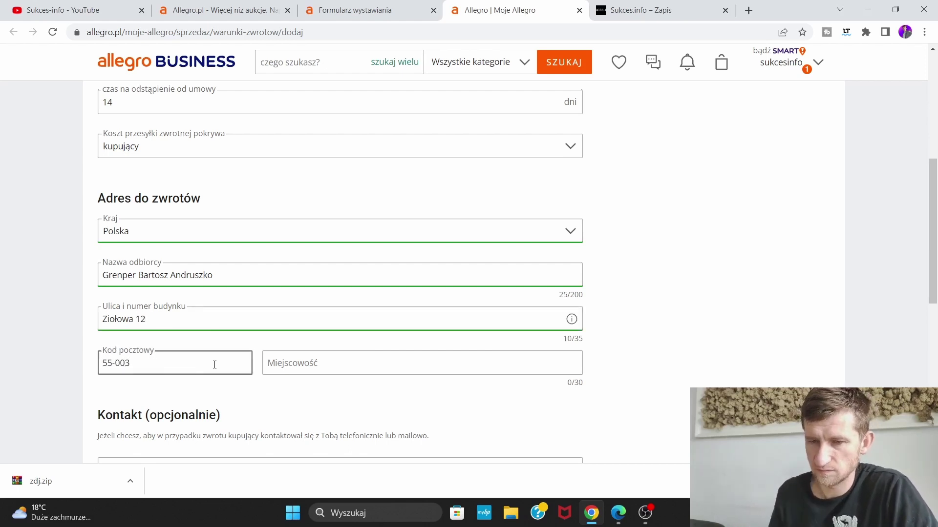
click(292, 362)
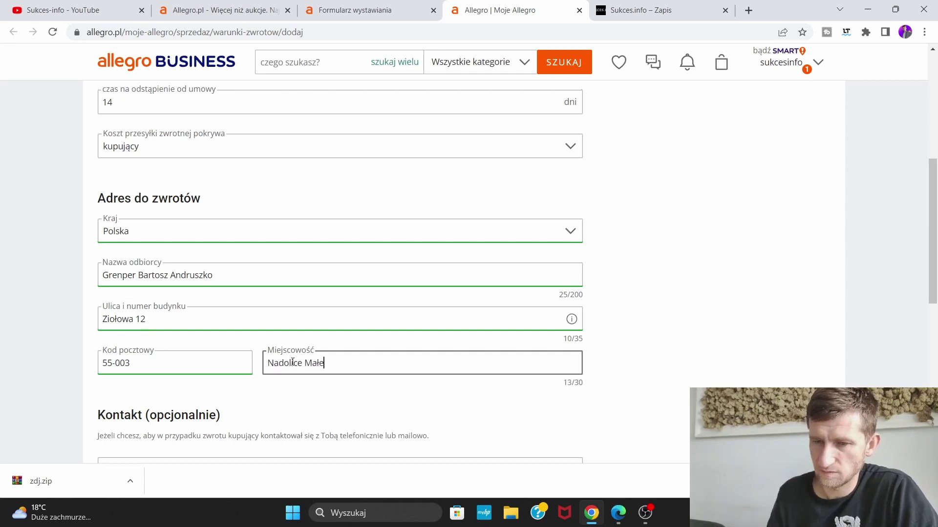
Enter the buyer contact e-mail address under Kontakt
scroll(733, 278, down, 6)
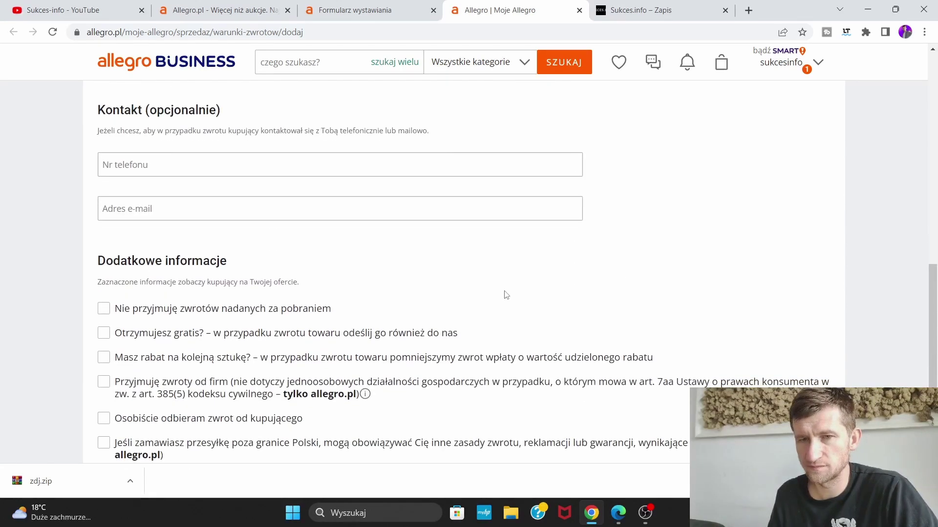
scroll(506, 295, up, 1)
click(322, 272)
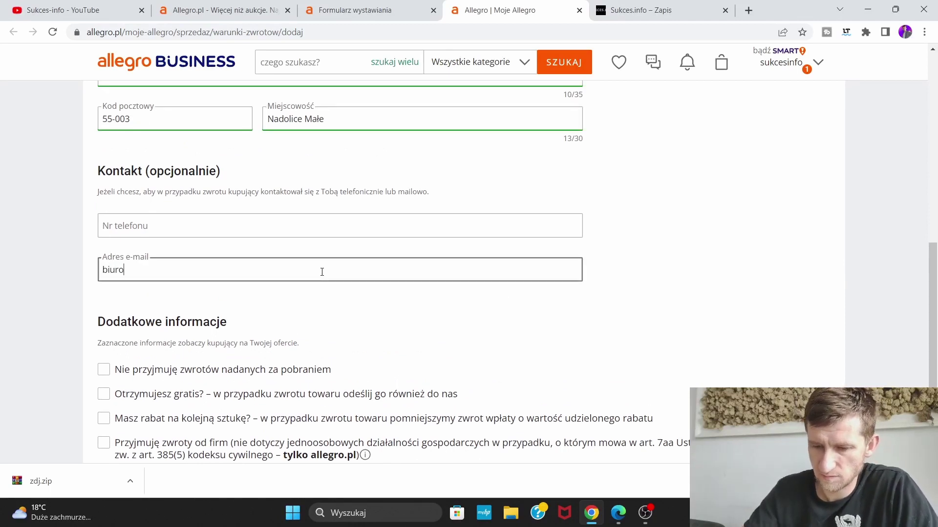
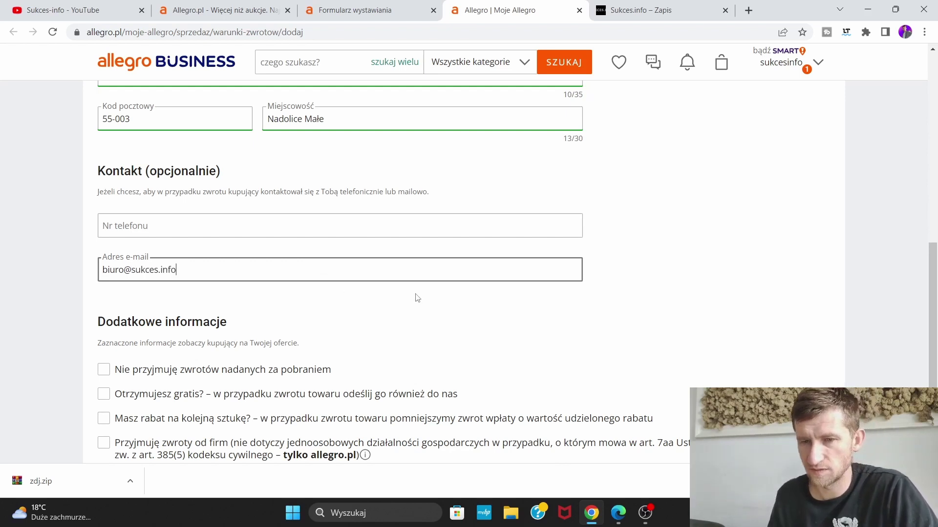
scroll(417, 298, down, 3)
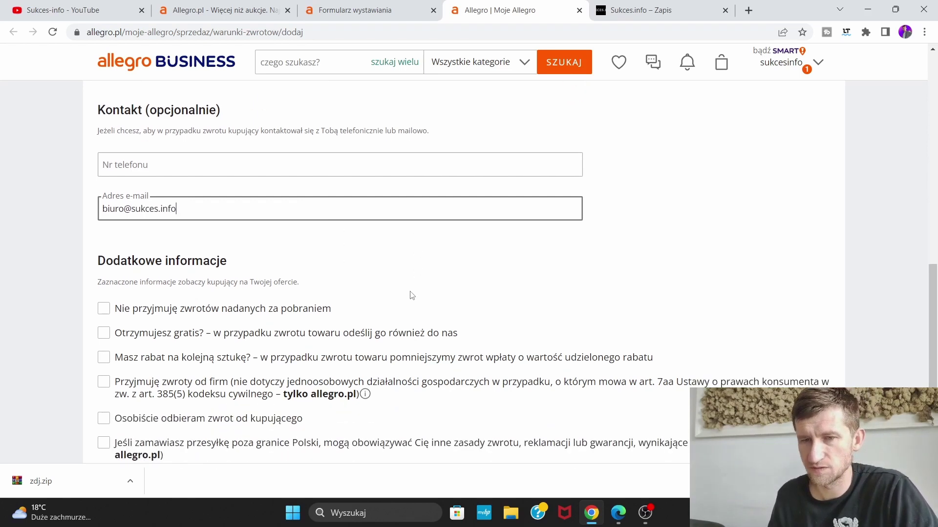
scroll(368, 278, down, 1)
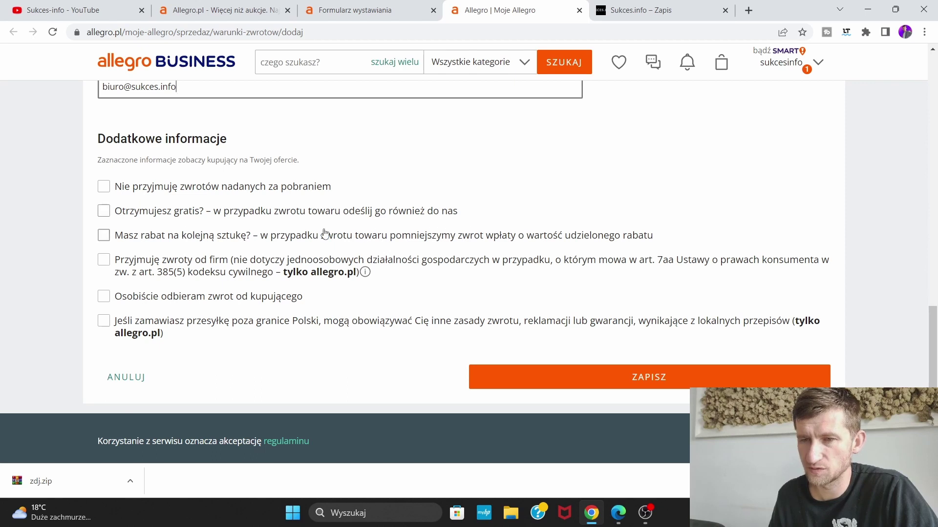
Tick no cash-on-delivery returns, return free gifts, refund discounts and business returns, then try saving
click(105, 213)
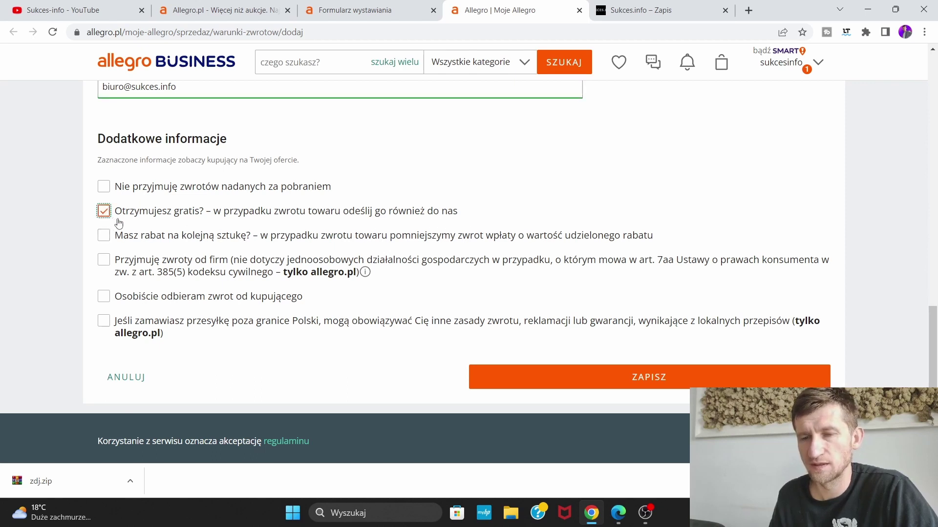
click(104, 187)
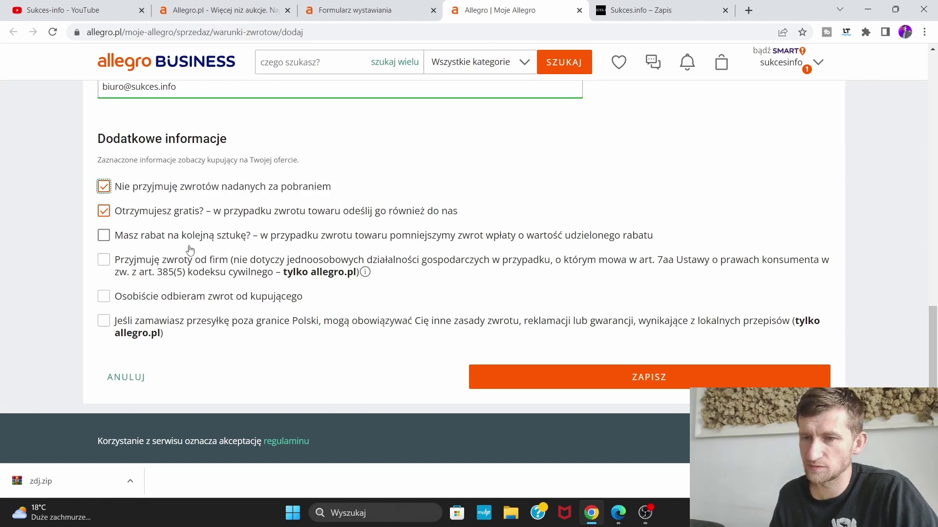
click(104, 235)
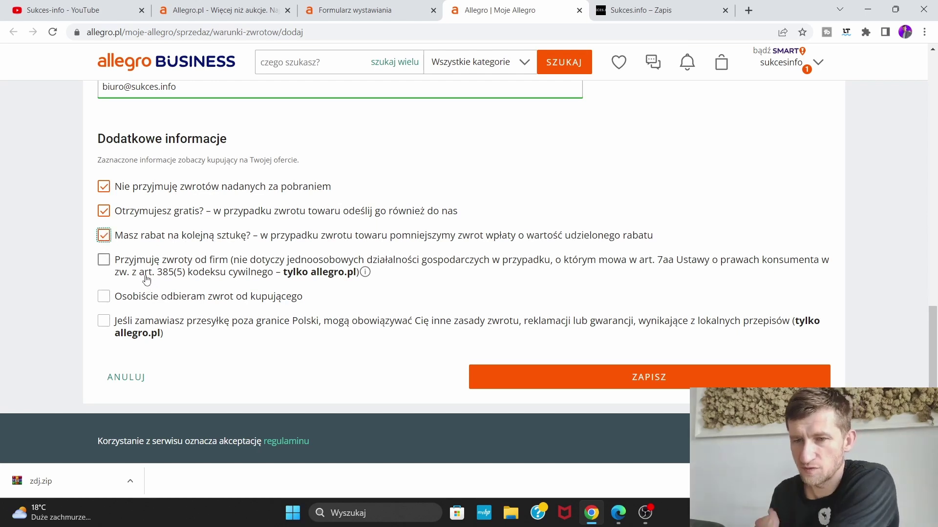
click(104, 261)
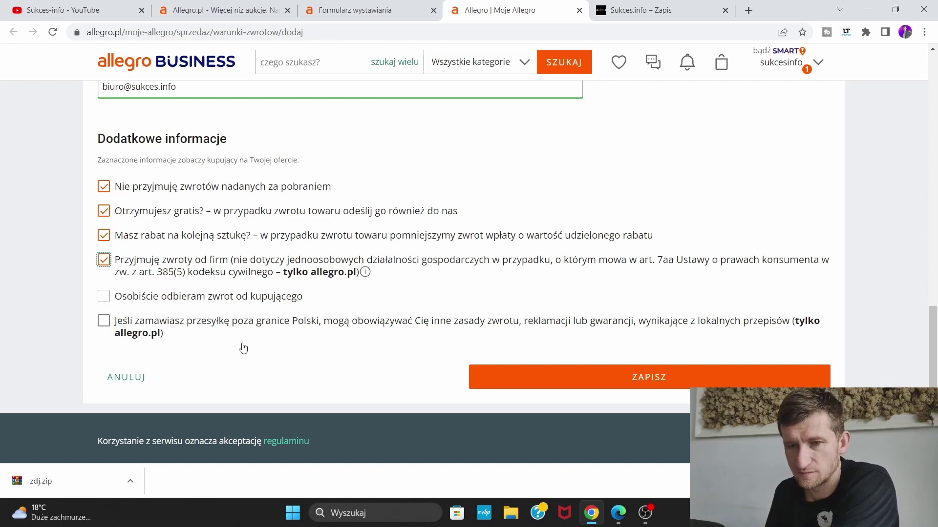
scroll(246, 347, down, 1)
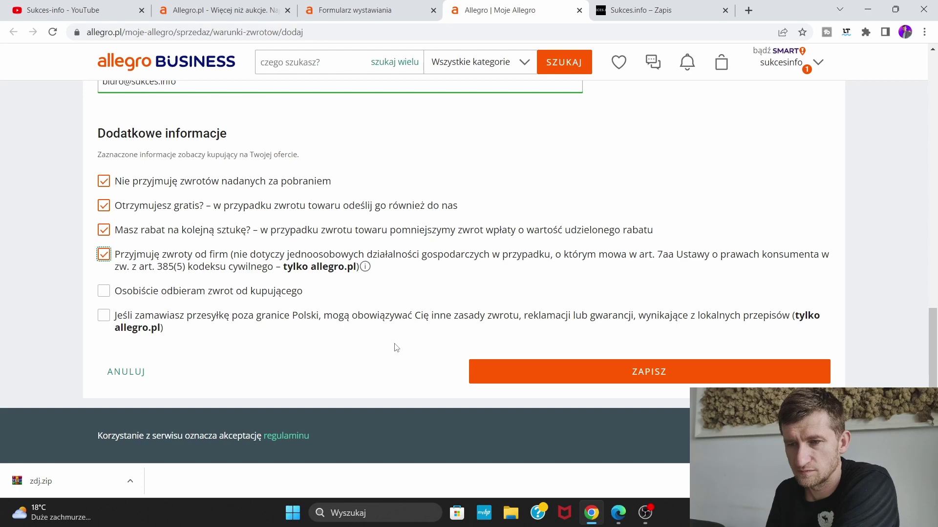
click(603, 374)
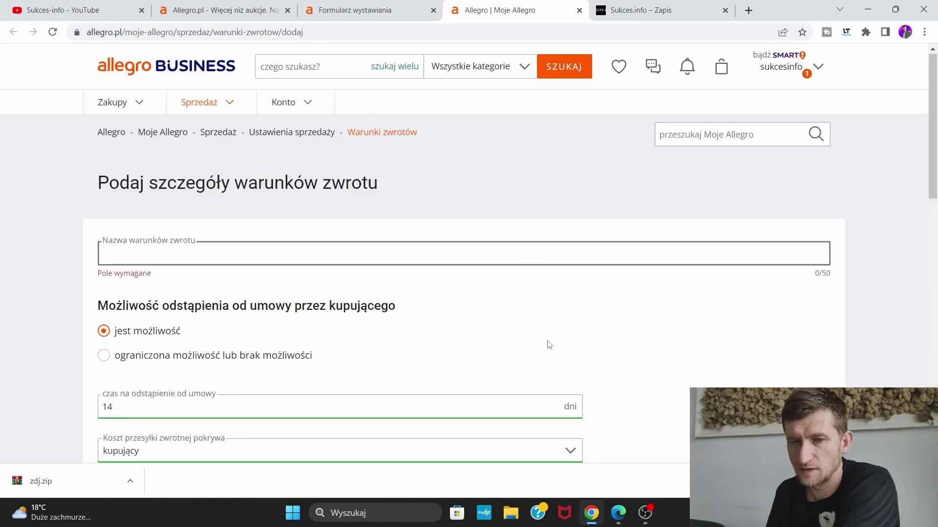
Retry saving and enter 'Ksiazka zwroty' in the required Nazwa warunków zwrotu field
scroll(415, 322, down, 3)
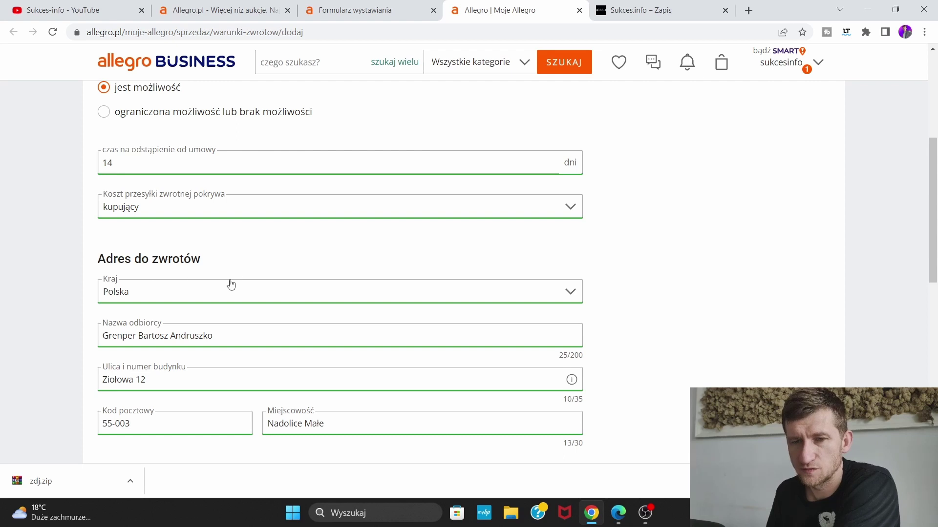
scroll(268, 283, down, 3)
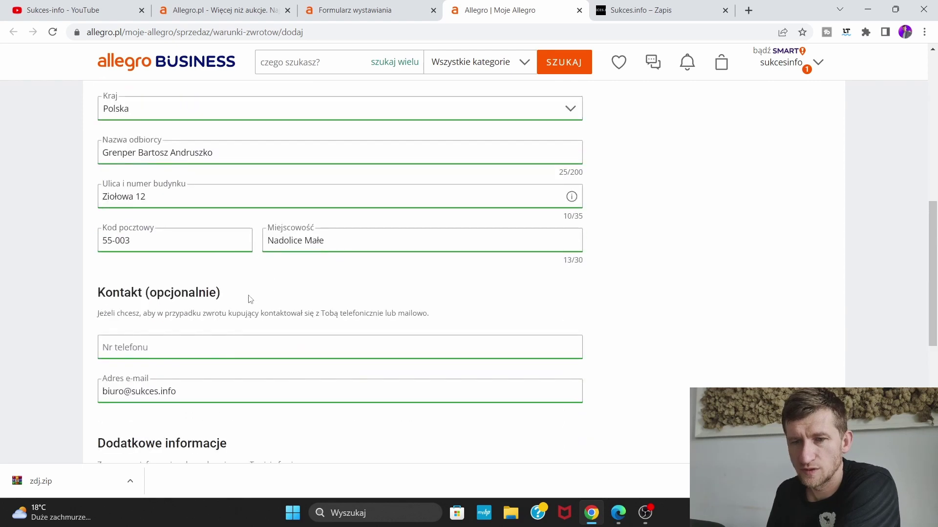
scroll(250, 299, down, 5)
scroll(275, 298, down, 2)
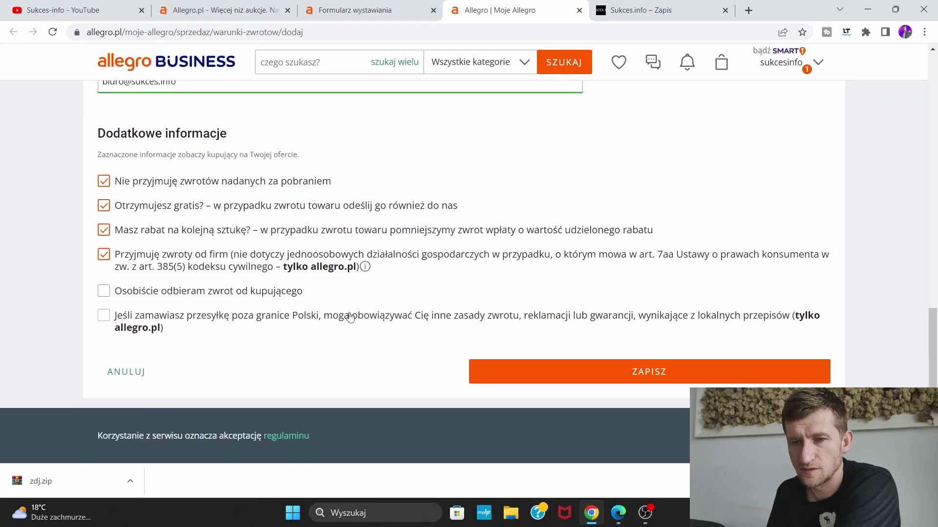
click(617, 370)
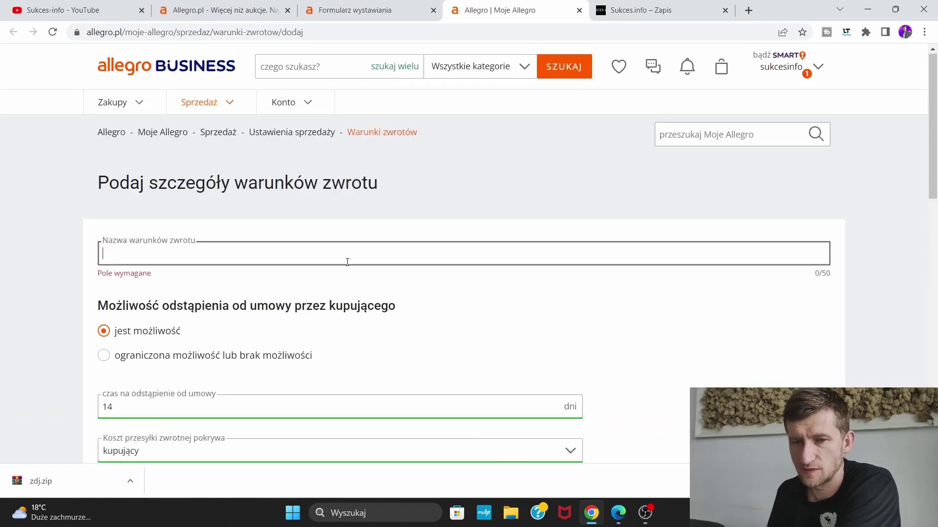
text(Ksi)
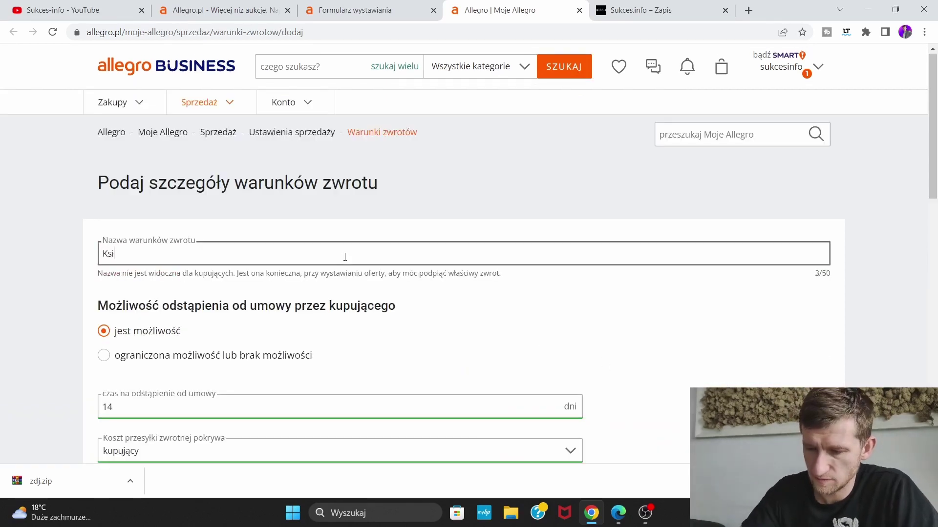
text(azka )
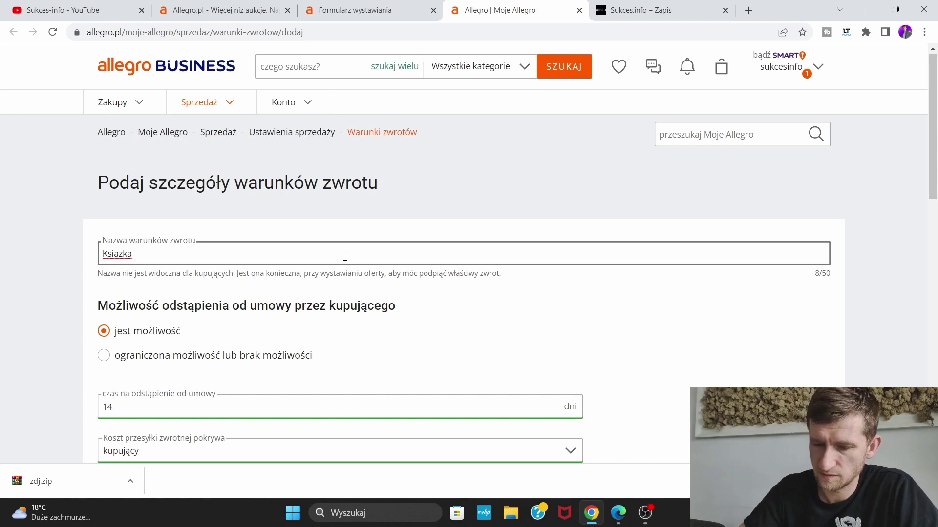
text(zwrot)
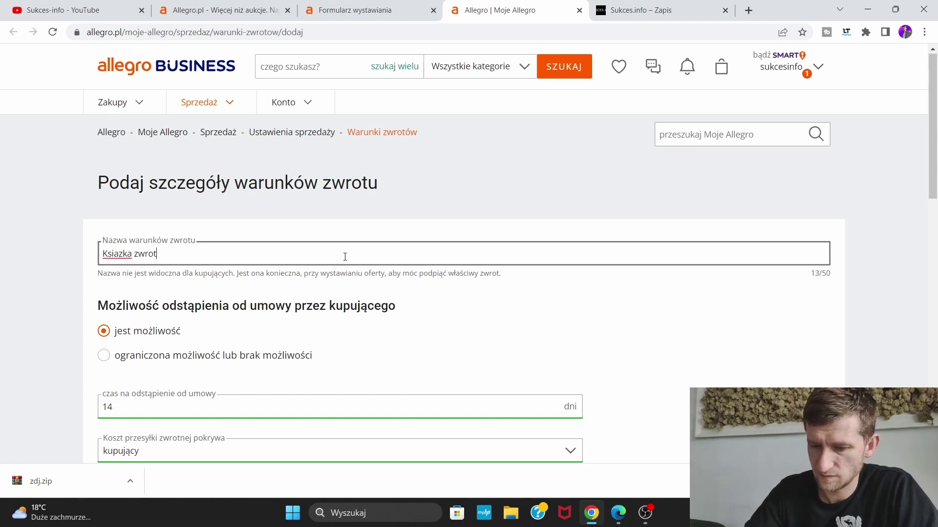
text(y)
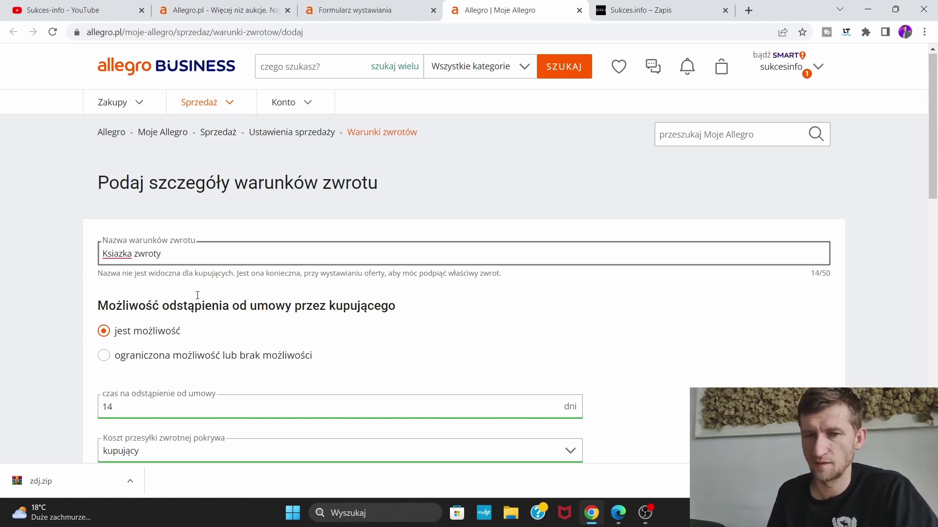
Correct 'Ksiazka' to 'Książka' with the spellchecker and save the return terms
right_click(119, 253)
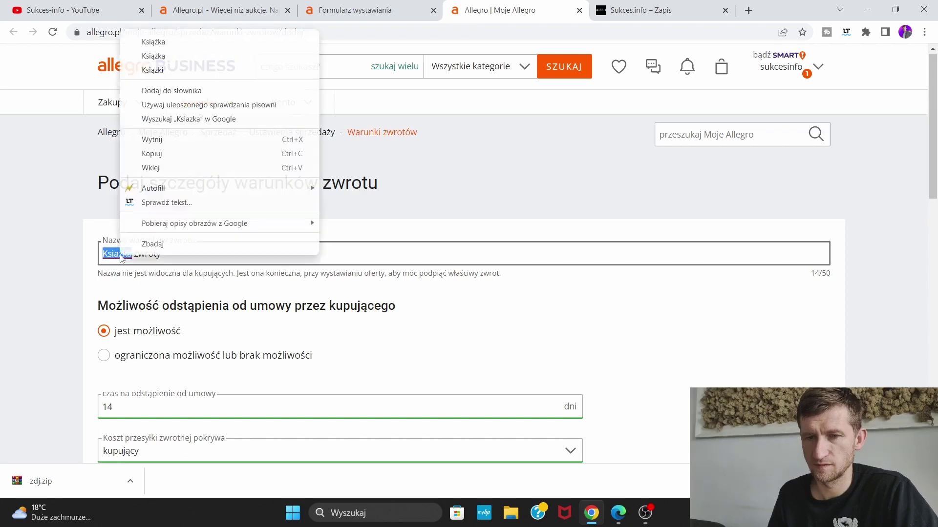
click(168, 44)
scroll(397, 320, down, 15)
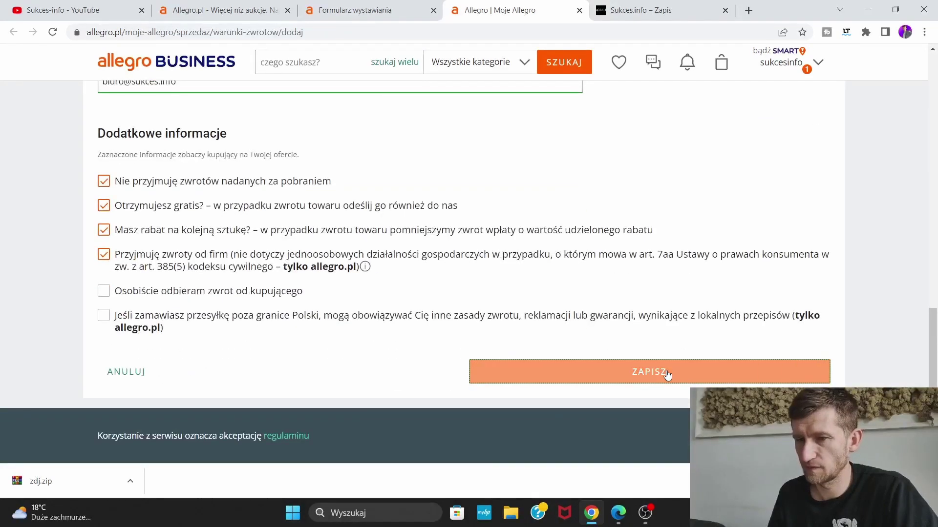
click(659, 370)
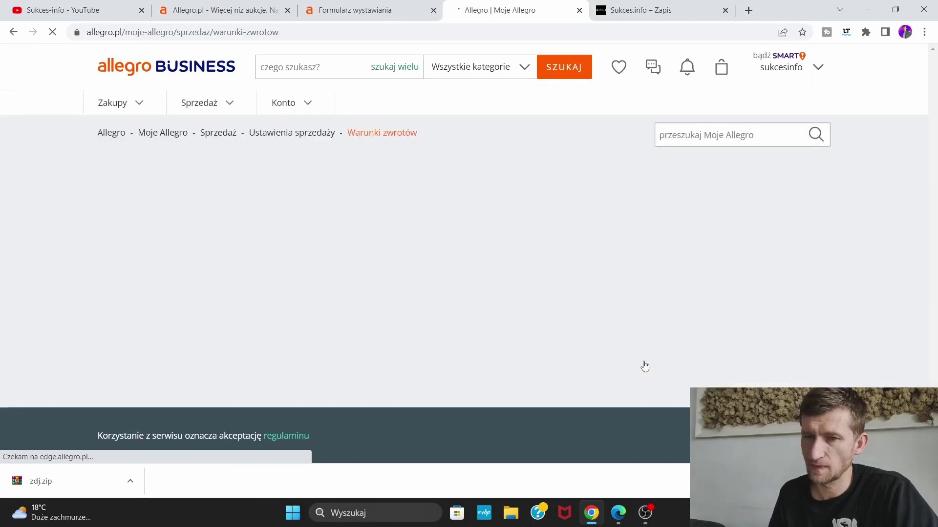
Confirm 'Książka zwroty' is in the Warunki zwrotów list and return to the Formularz wystawiania tab
scroll(269, 247, down, 1)
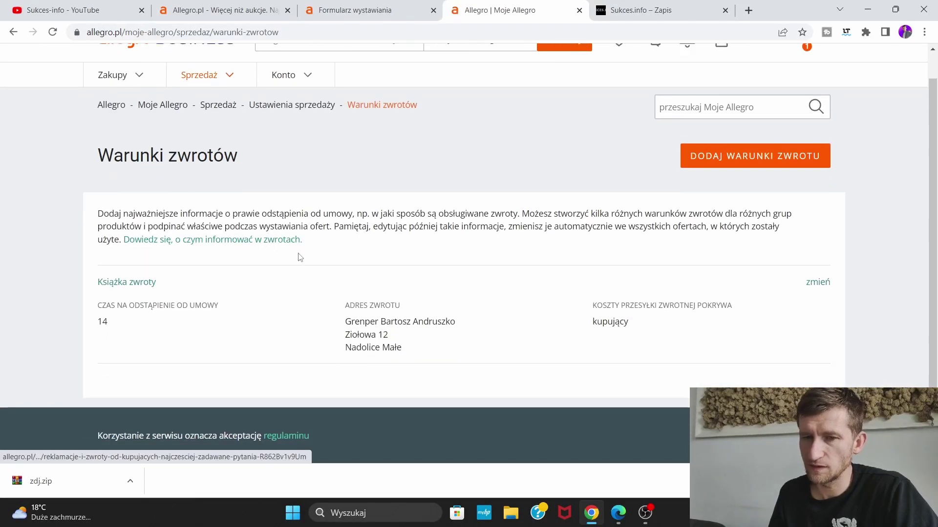
click(744, 158)
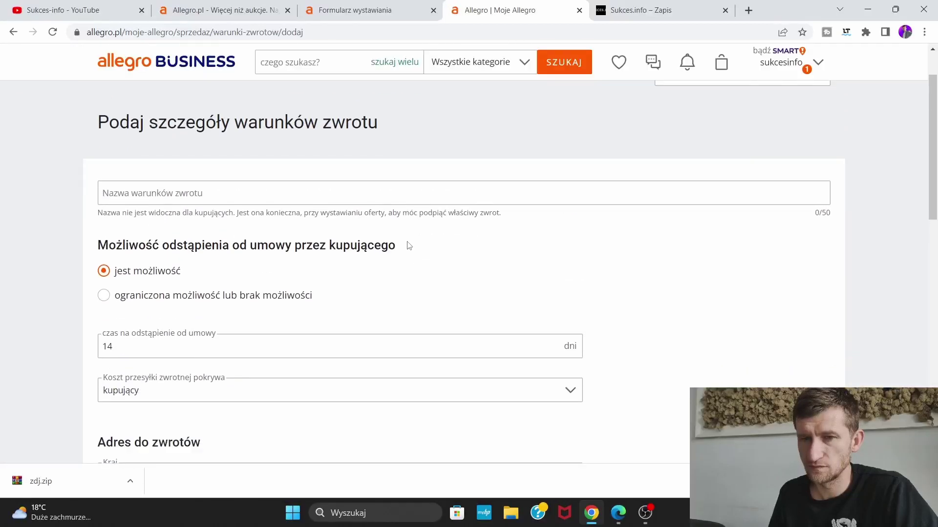
scroll(342, 225, up, 2)
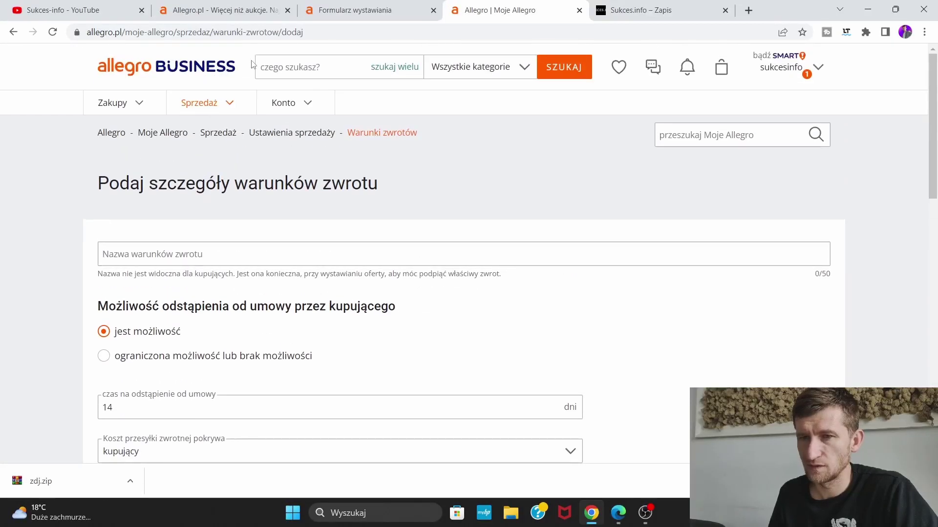
click(405, 6)
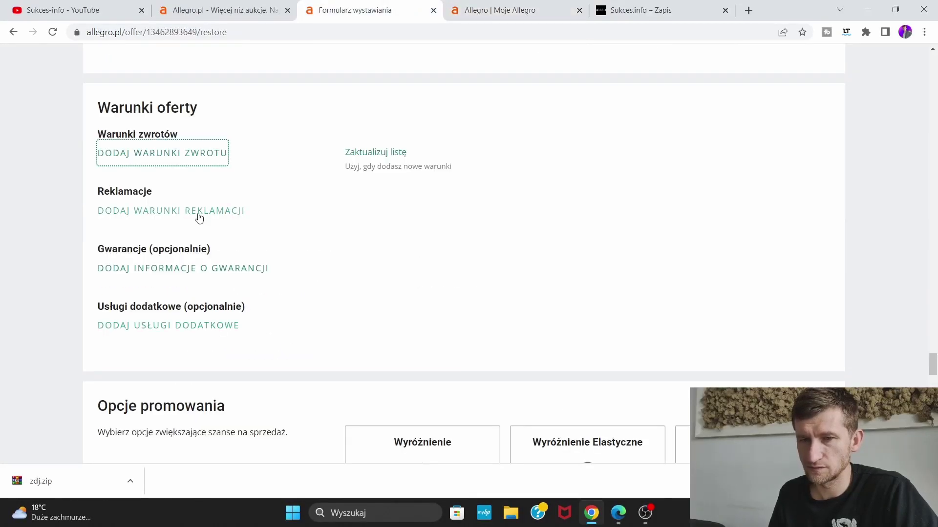
Close the extra Moje Allegro return-terms tabs and go back to the listing form
click(176, 160)
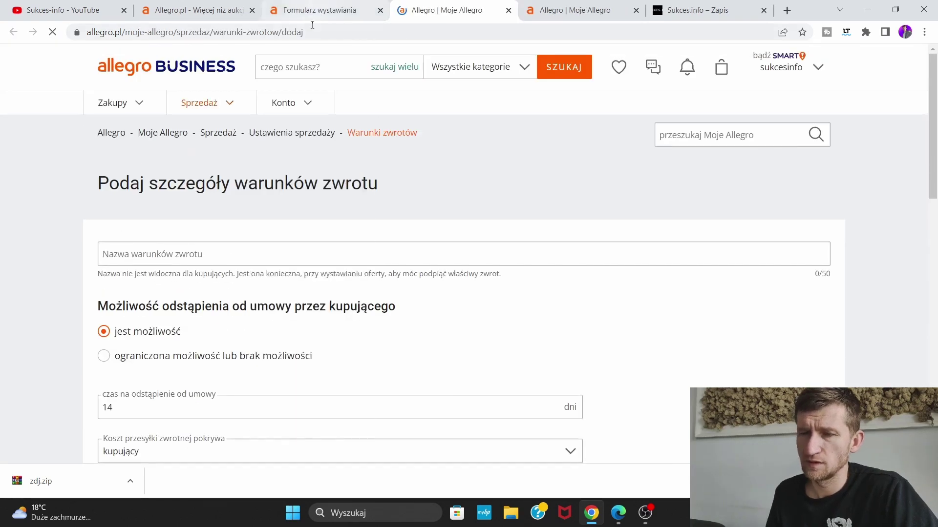
click(508, 10)
click(508, 13)
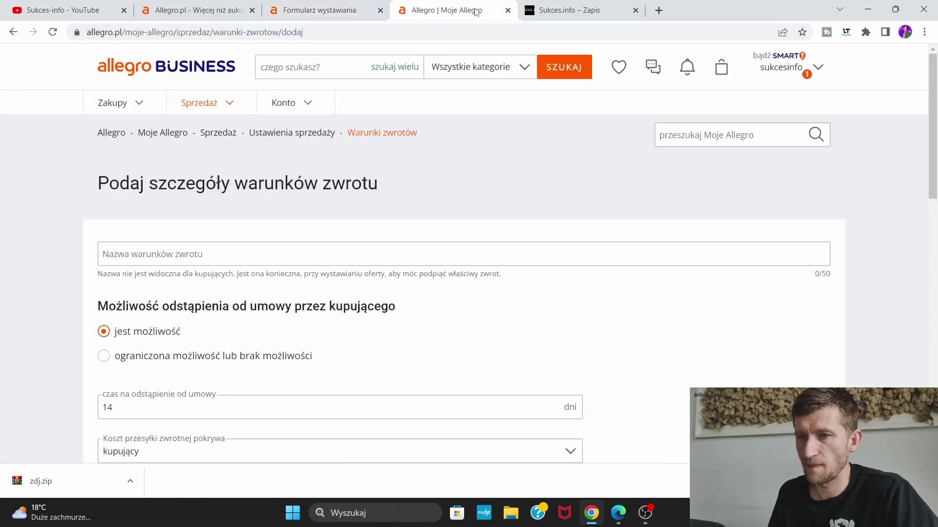
click(508, 11)
click(348, 13)
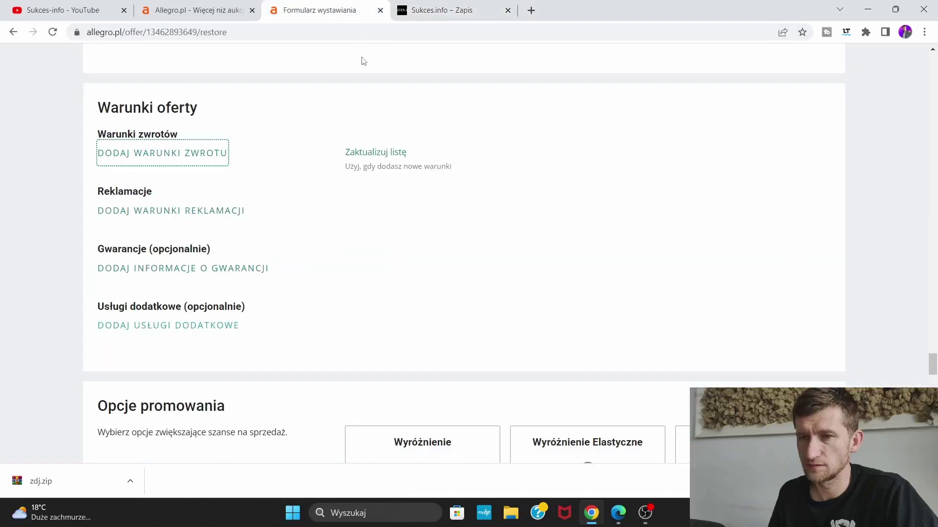
Refresh the saved return terms and select 'Książka zwroty' for the listing
scroll(344, 215, down, 2)
scroll(340, 218, up, 2)
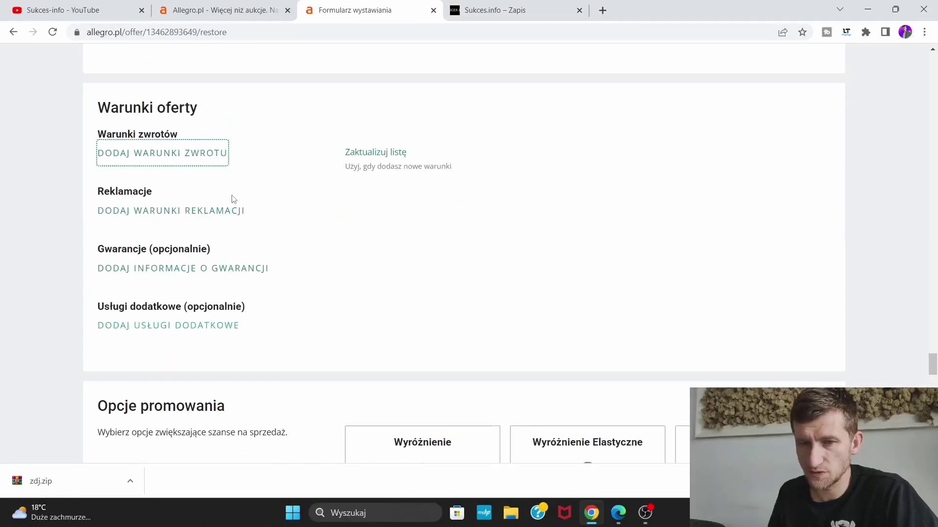
click(401, 153)
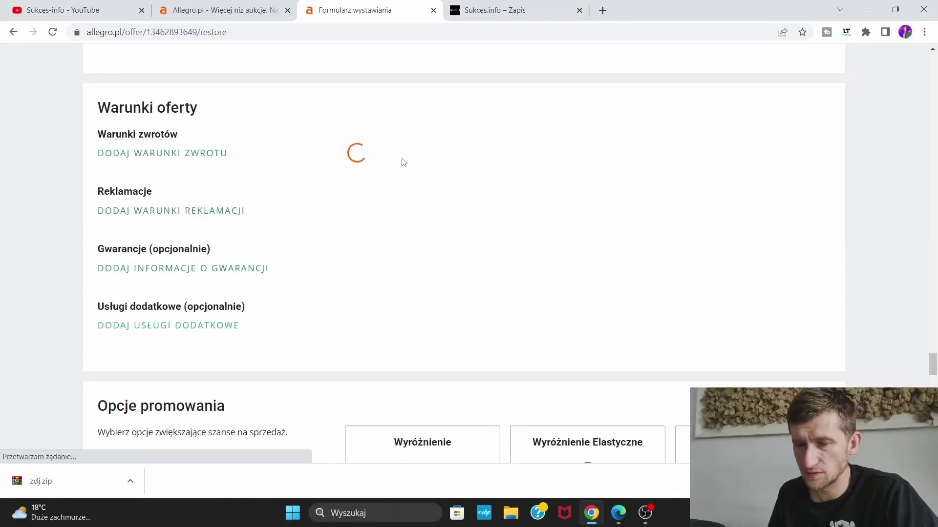
click(247, 152)
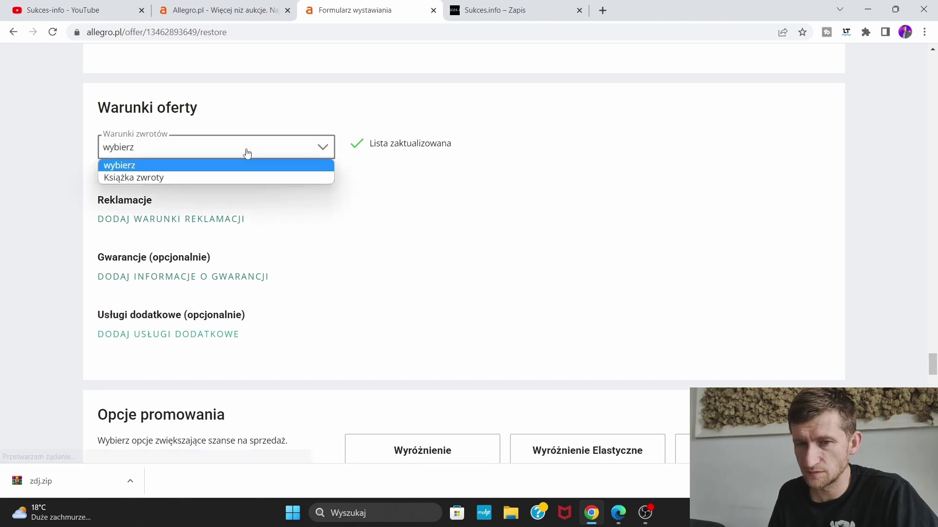
click(241, 178)
scroll(324, 190, down, 1)
scroll(293, 180, down, 2)
scroll(260, 184, up, 1)
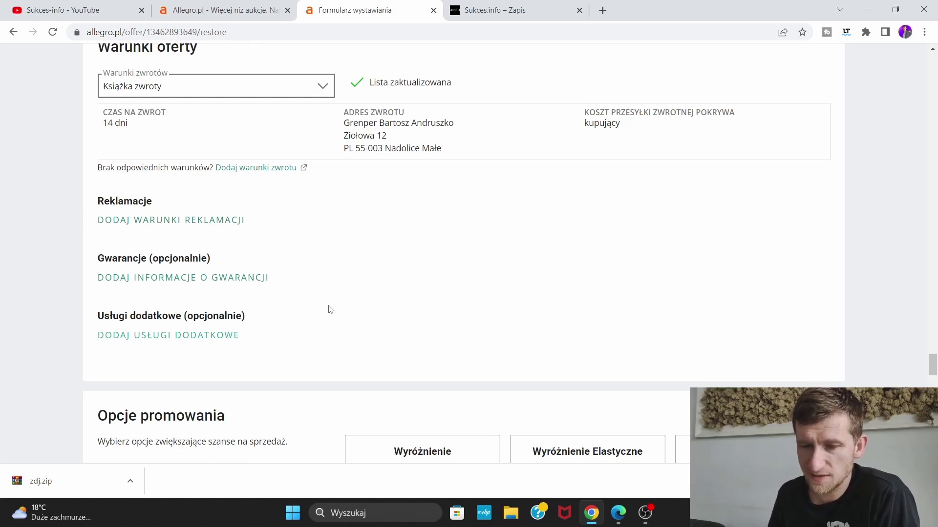
scroll(184, 326, down, 6)
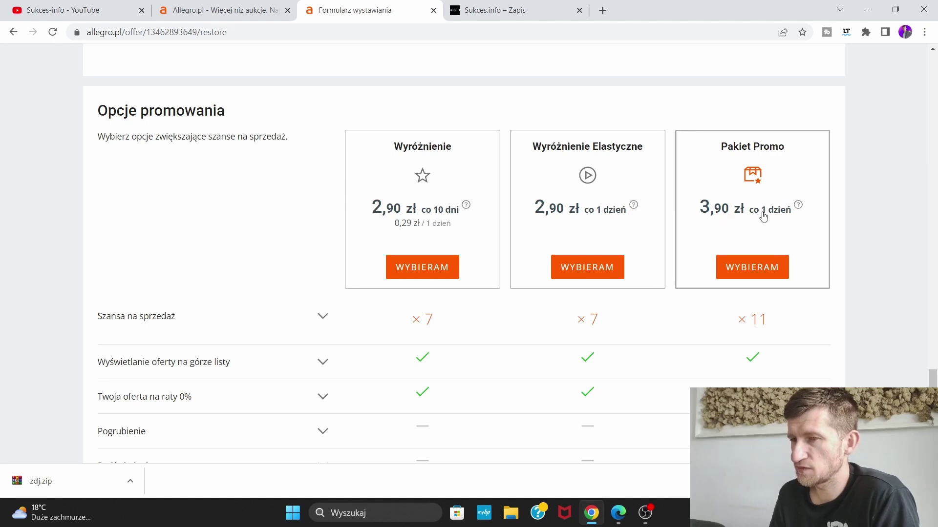
scroll(770, 176, down, 3)
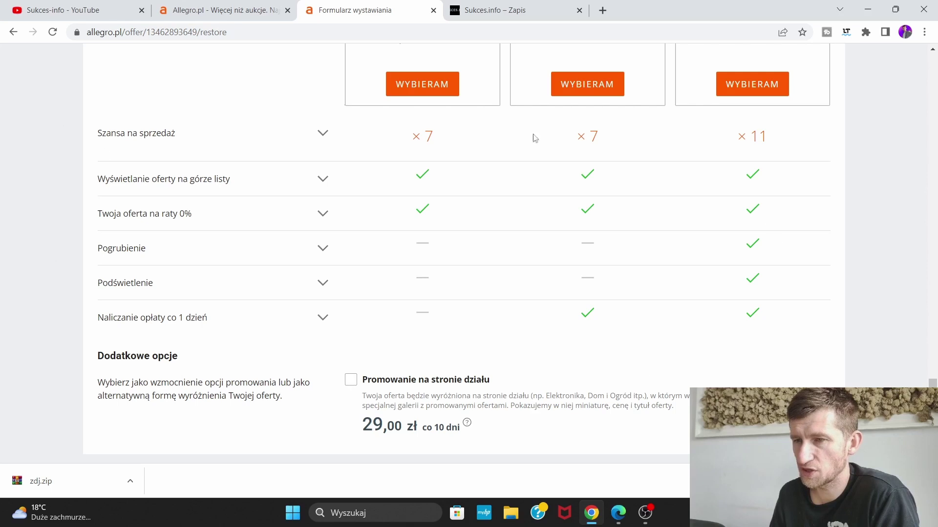
scroll(457, 168, down, 1)
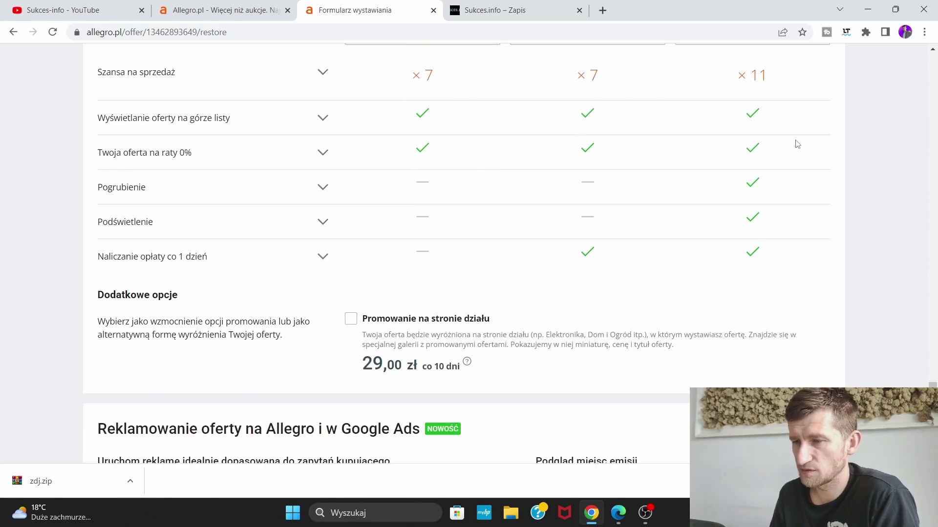
scroll(712, 251, down, 2)
scroll(537, 254, down, 3)
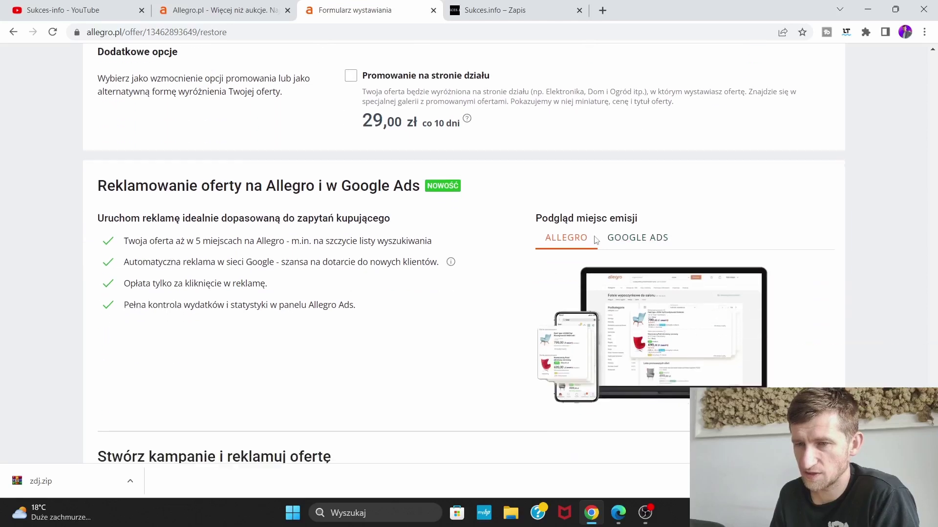
scroll(429, 216, down, 1)
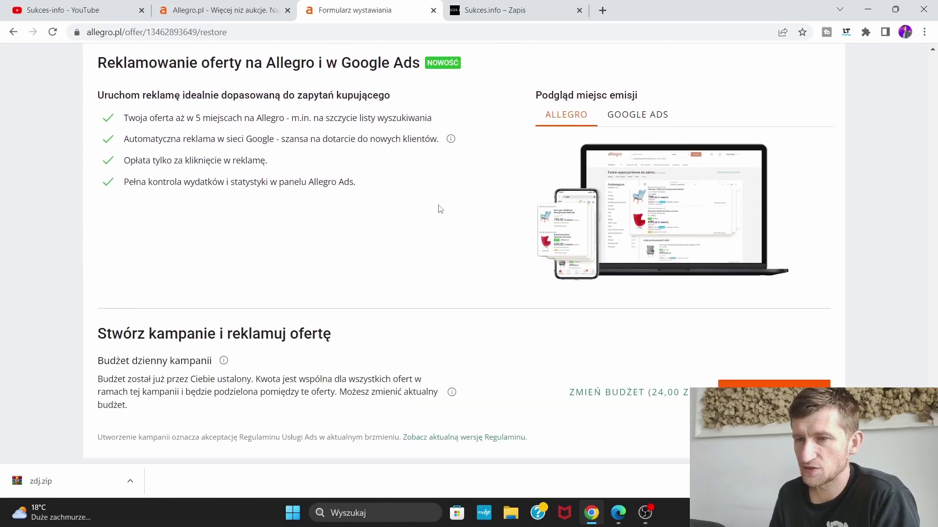
scroll(467, 215, down, 3)
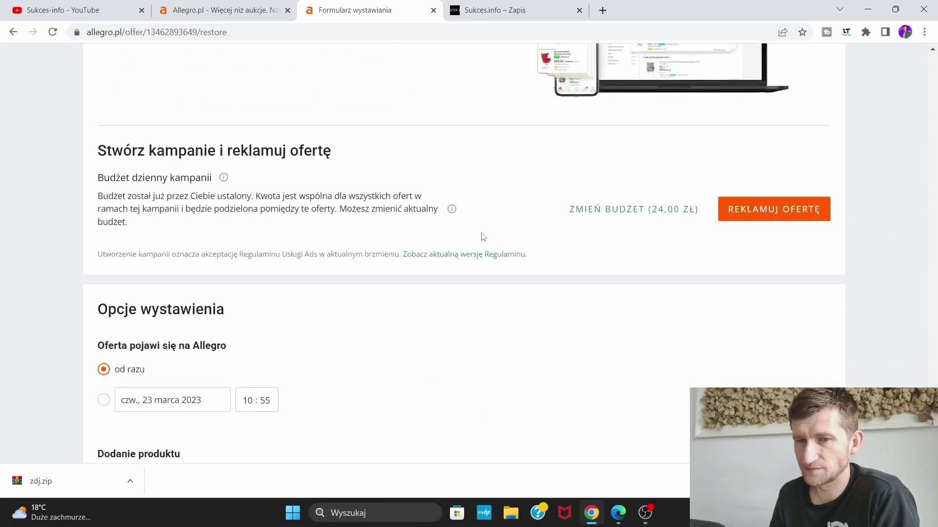
scroll(274, 226, down, 3)
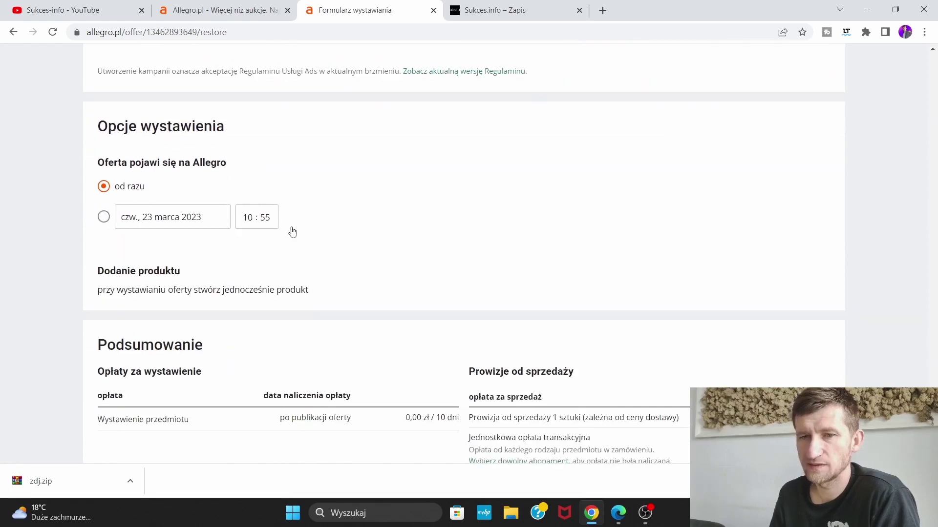
scroll(362, 189, down, 2)
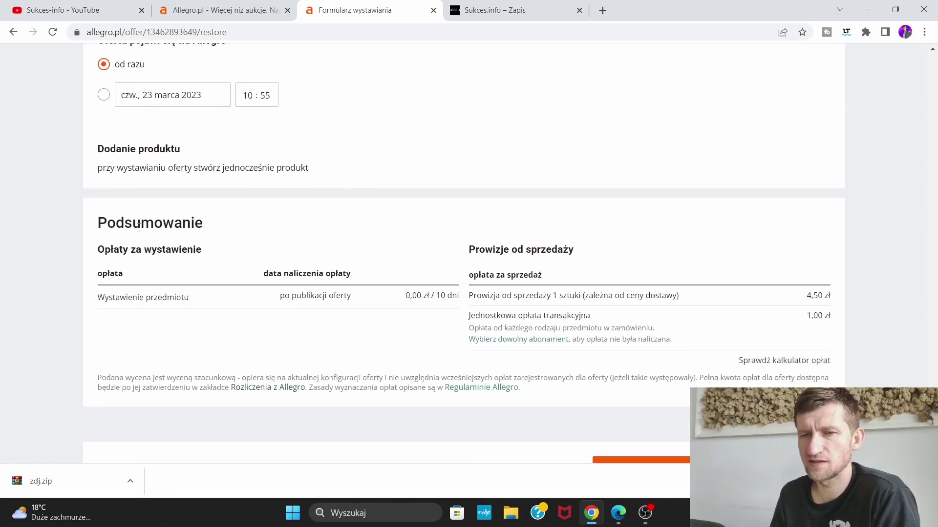
scroll(176, 249, down, 1)
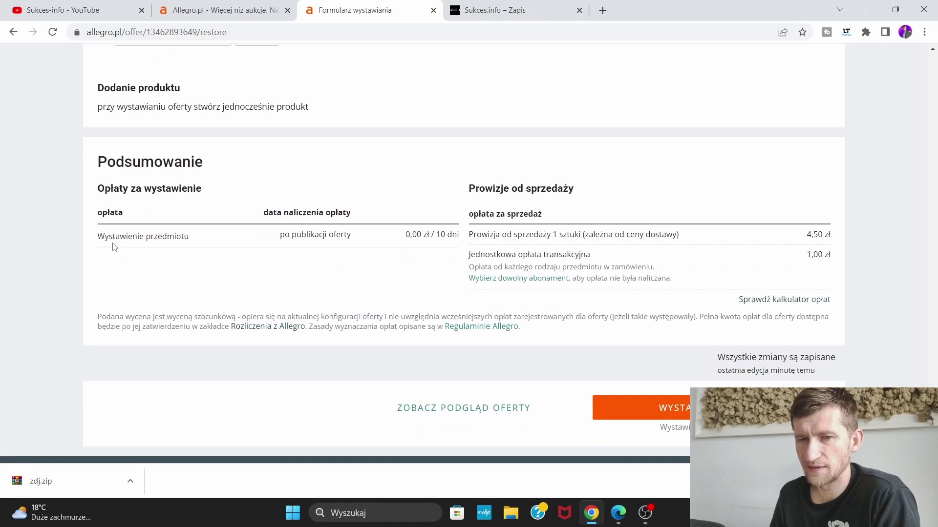
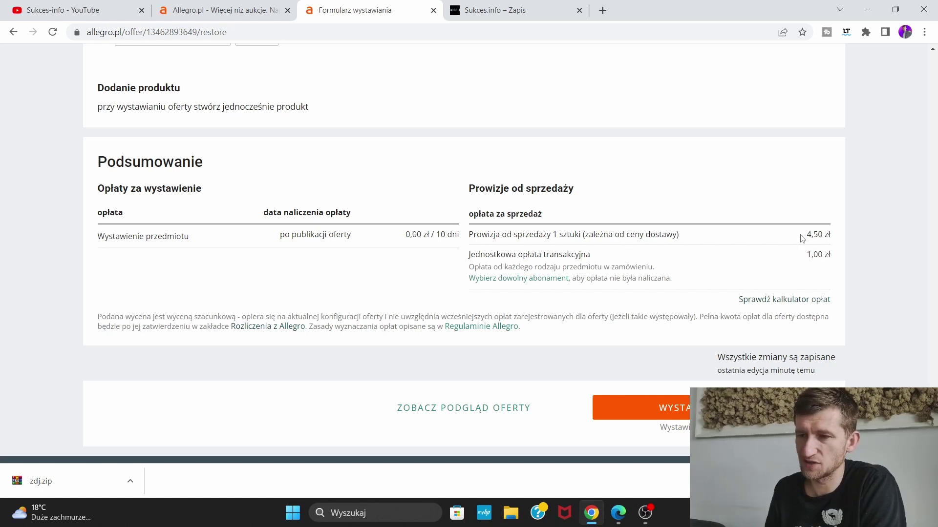
Submit the listing with WYSTAW PRZEDMIOT and find the Dostawa i płatność 'Uzupełnij cennik dostaw' warning
scroll(745, 233, down, 1)
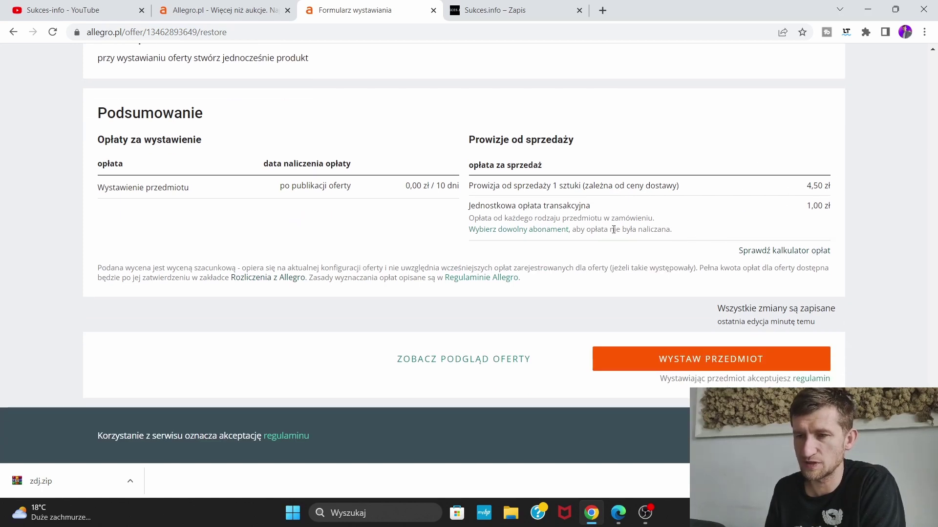
click(735, 355)
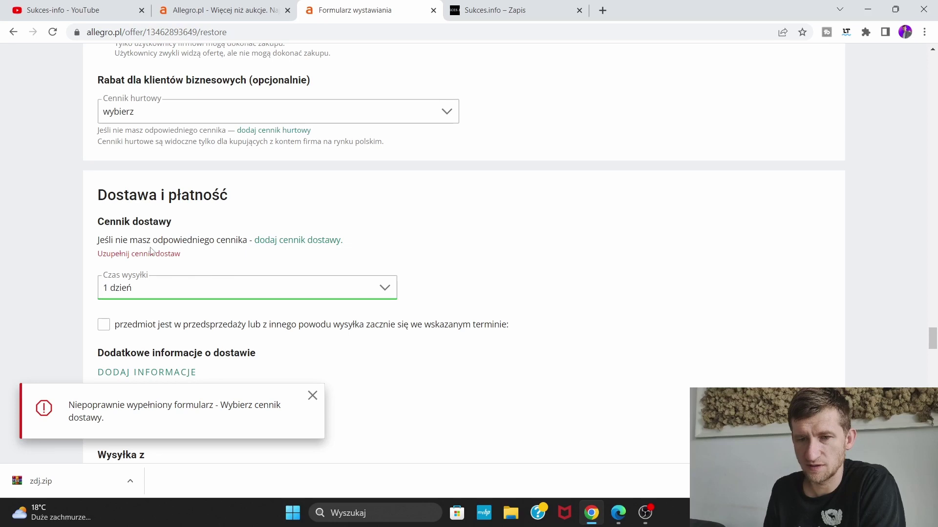
scroll(246, 318, down, 2)
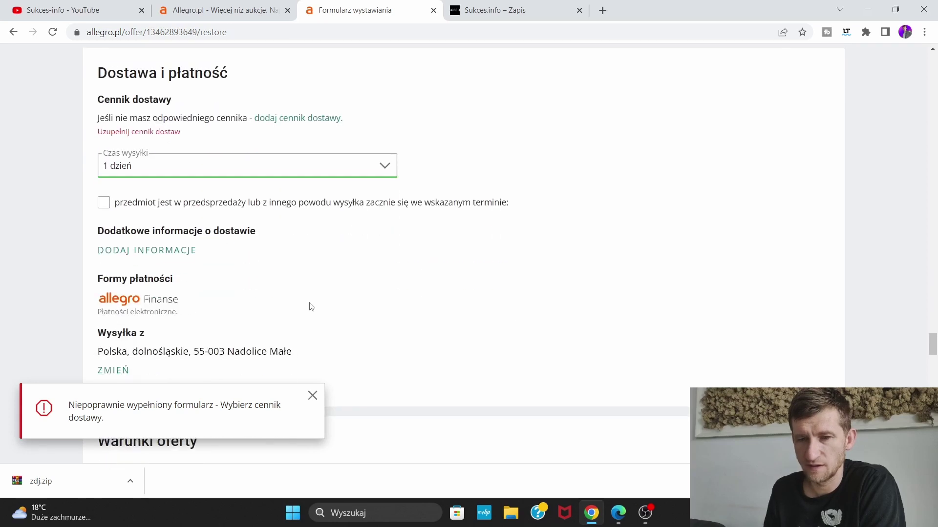
scroll(311, 307, up, 1)
scroll(275, 264, up, 2)
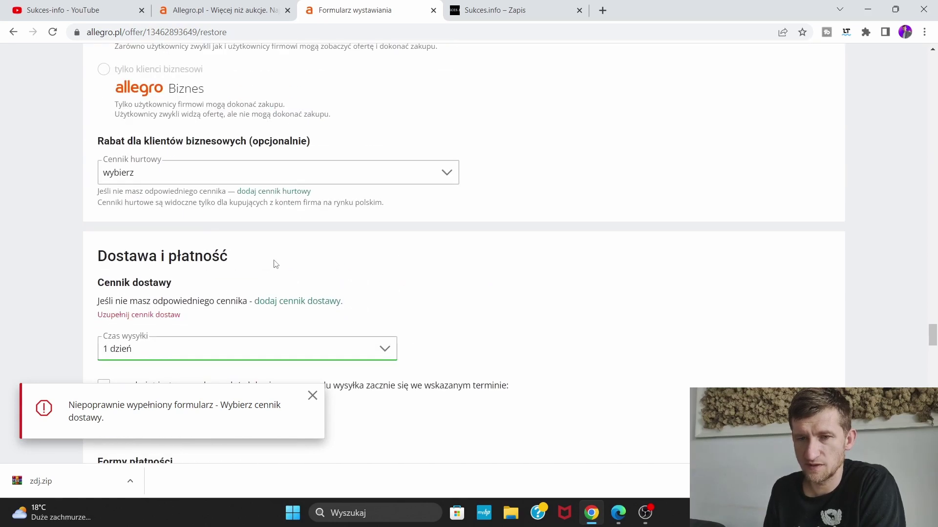
scroll(274, 254, down, 2)
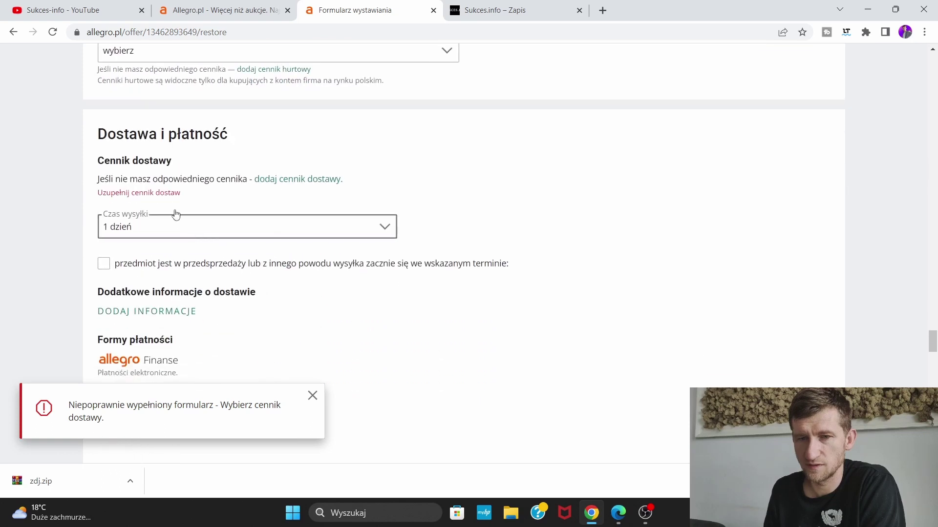
Add a price list with prepaid Allegro Paczkomaty InPost at 9,99 zł, maximum 5 items per parcel
click(282, 180)
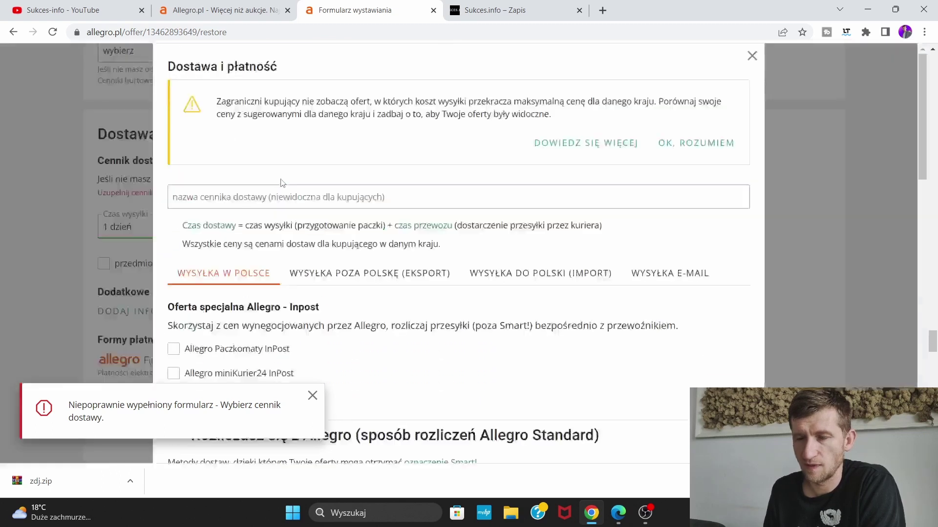
scroll(391, 230, down, 3)
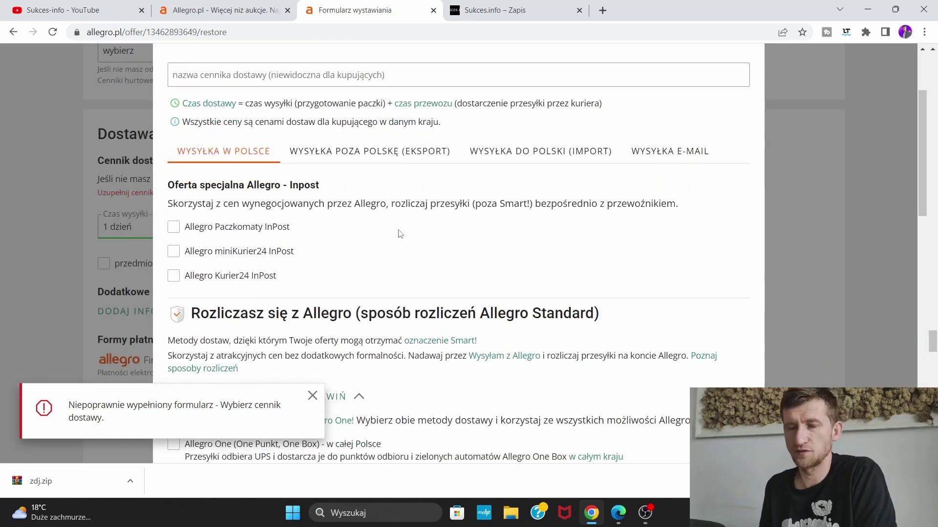
click(182, 230)
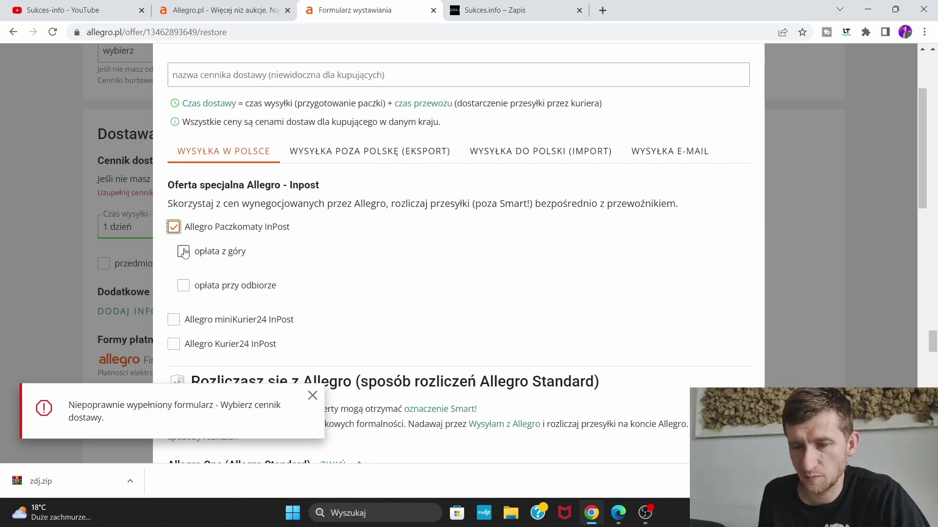
click(184, 253)
scroll(332, 270, down, 2)
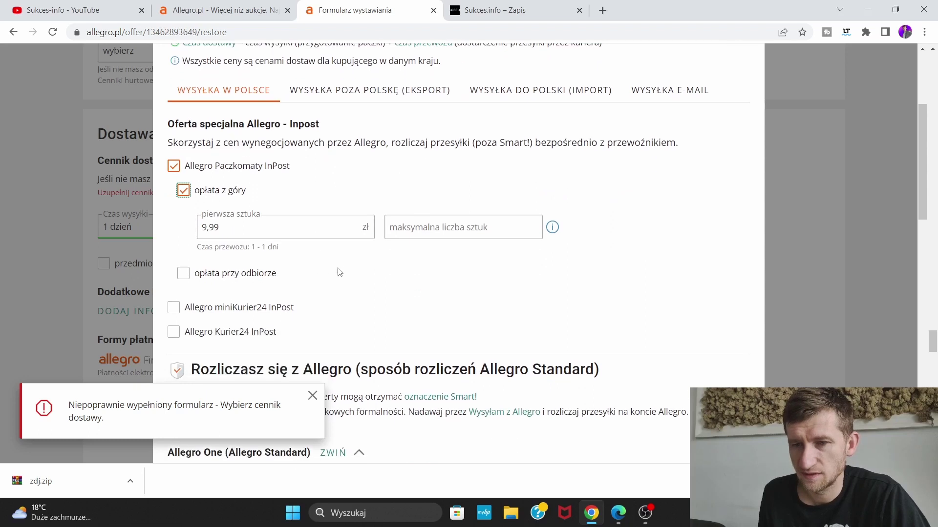
click(445, 231)
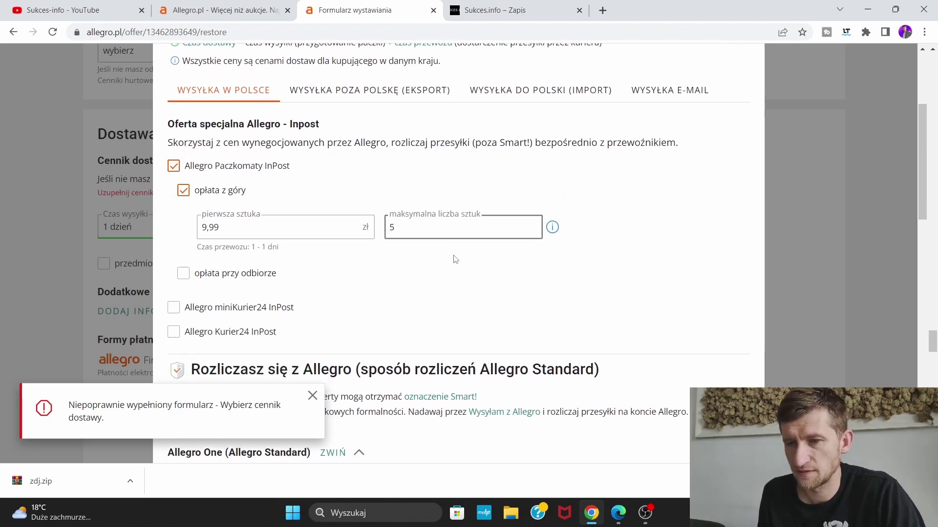
scroll(404, 264, down, 2)
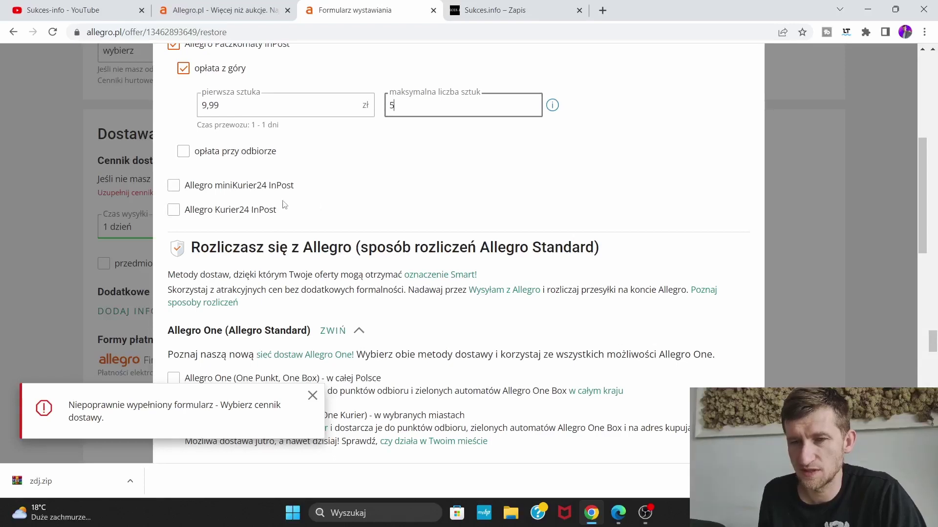
scroll(285, 230, down, 2)
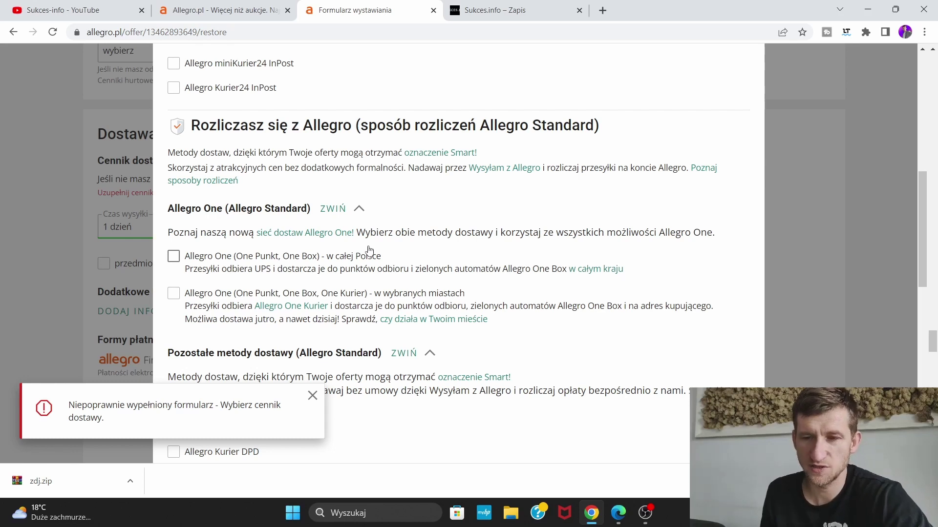
scroll(425, 258, down, 3)
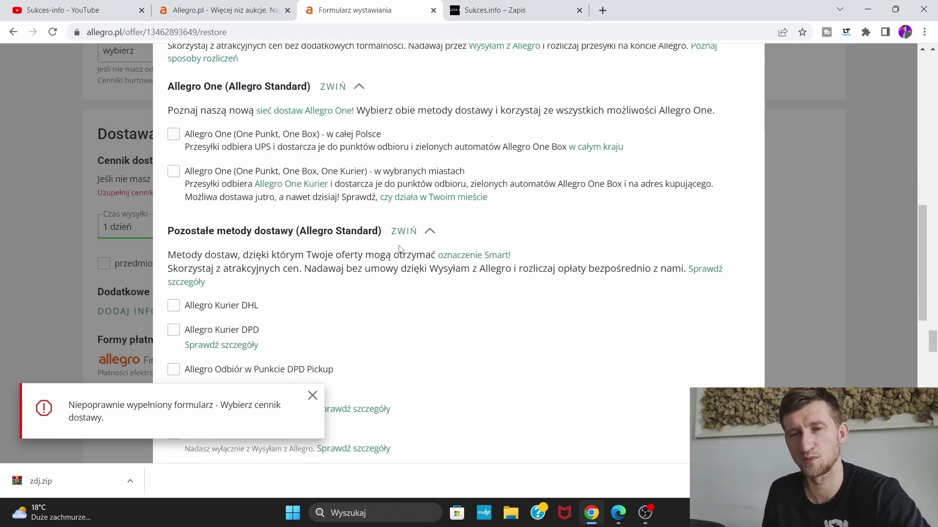
scroll(374, 225, down, 1)
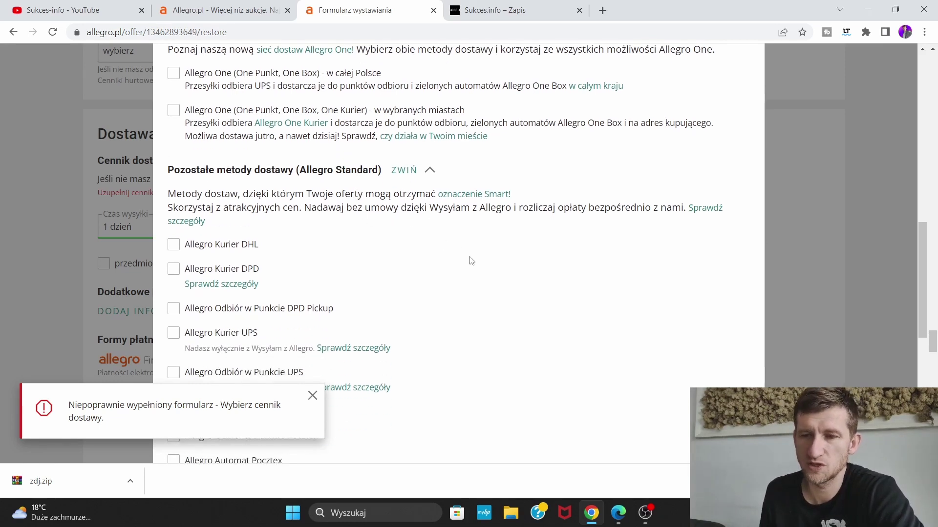
scroll(483, 264, down, 4)
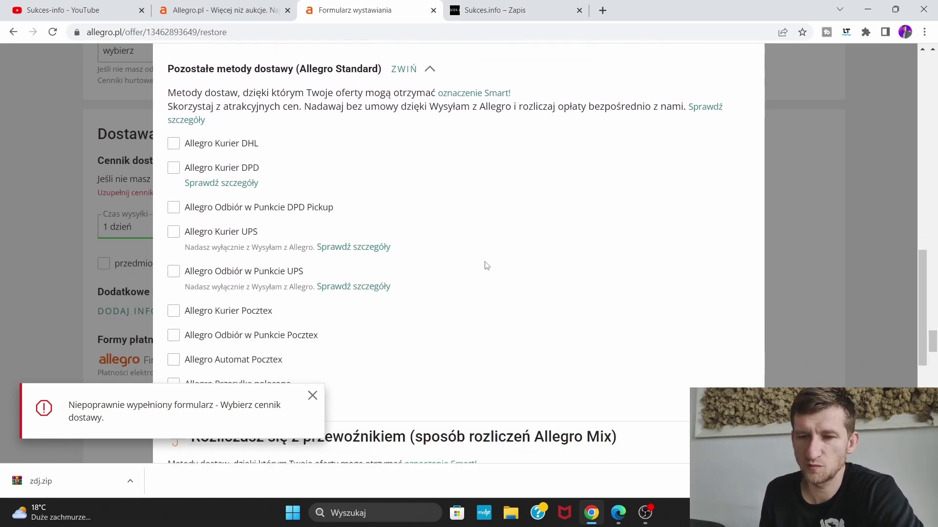
scroll(488, 265, up, 1)
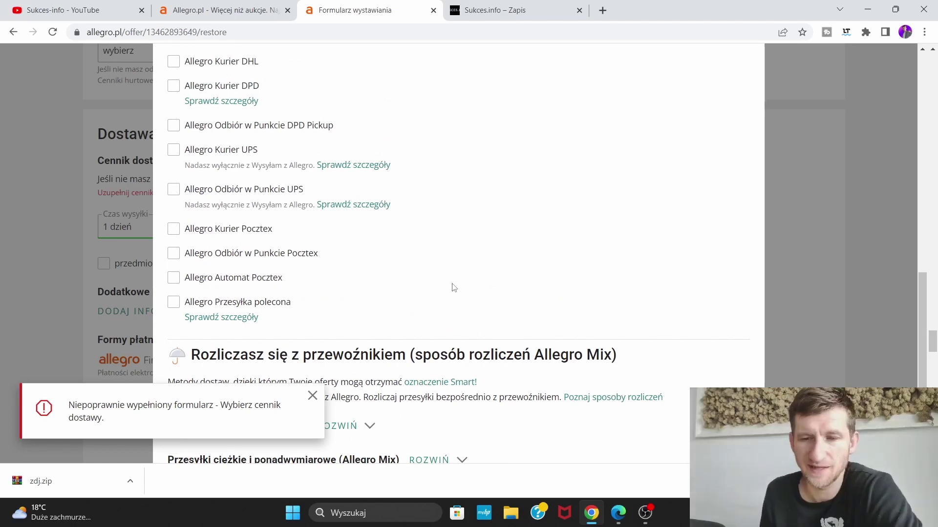
scroll(454, 287, up, 1)
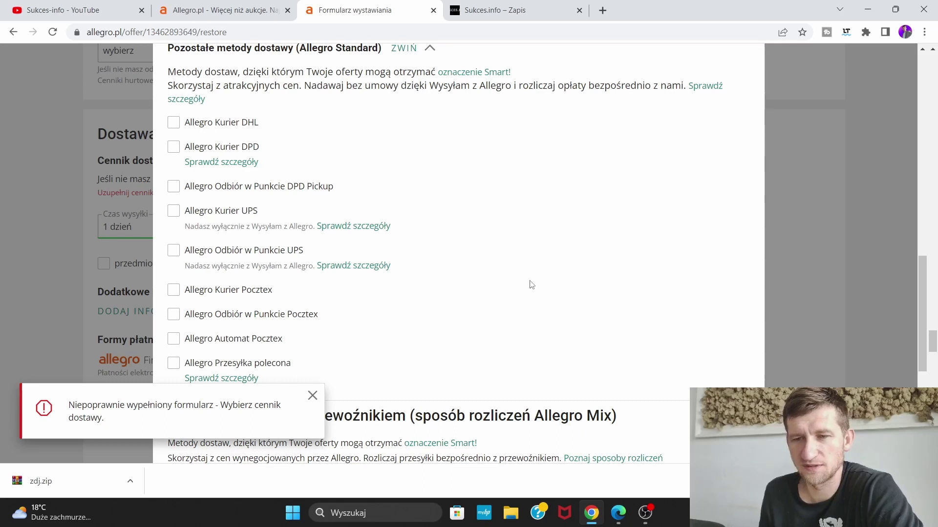
scroll(447, 292, down, 1)
scroll(441, 293, up, 2)
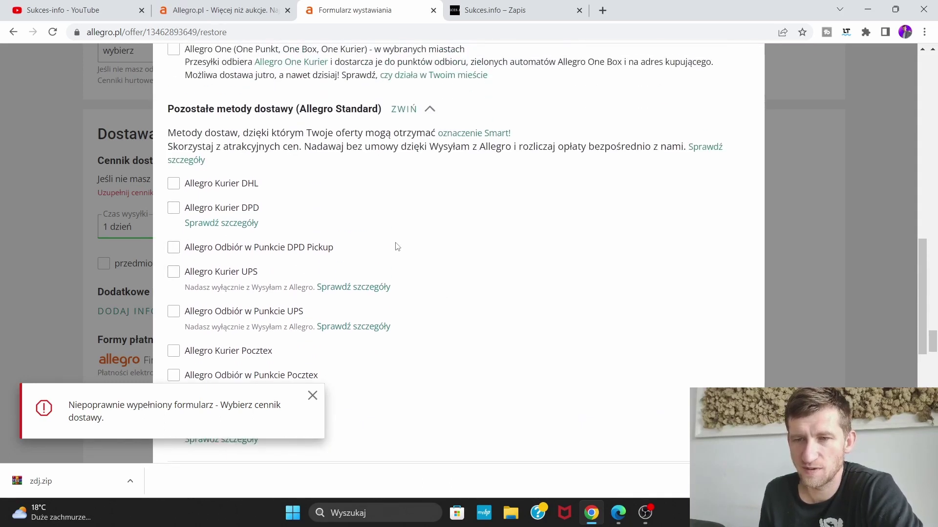
scroll(457, 242, down, 1)
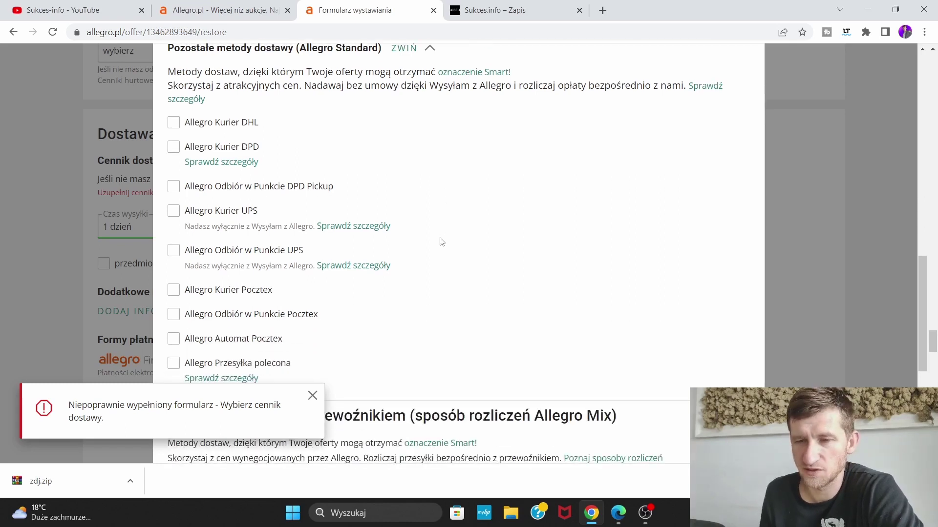
scroll(399, 234, down, 1)
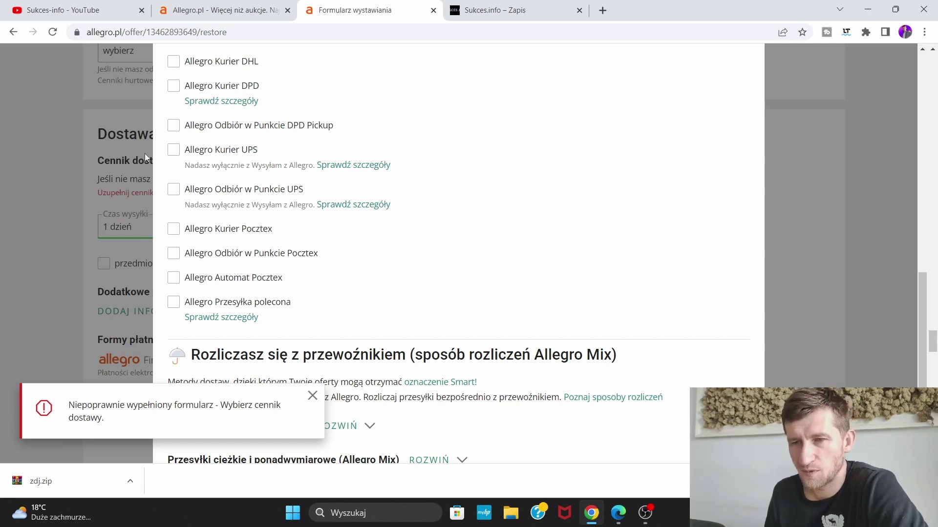
scroll(247, 146, down, 6)
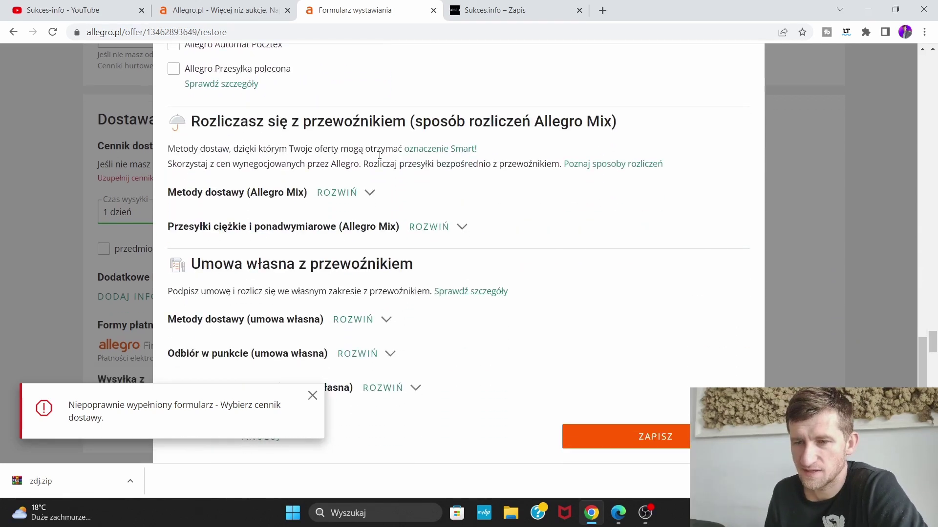
Save the delivery price list under the name 'Książka paczkomat', correcting its spelling
click(669, 434)
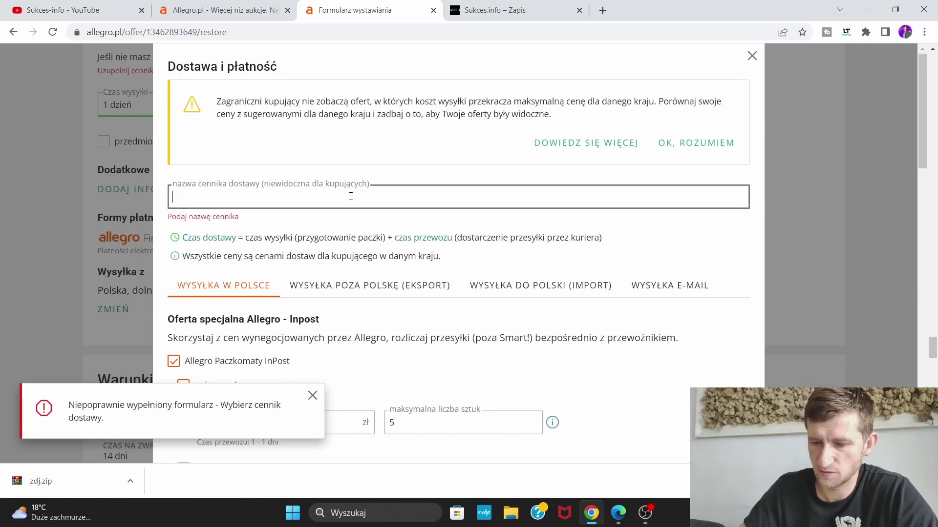
text(Ksiażka)
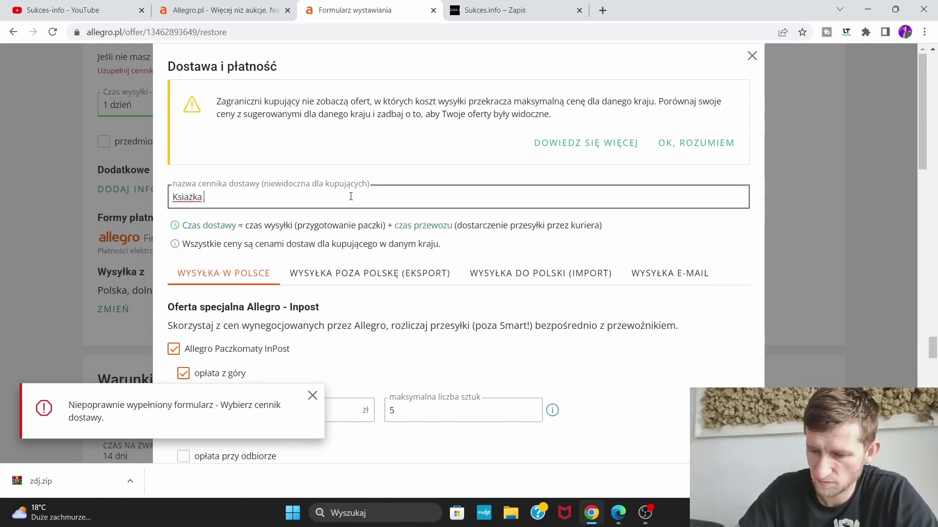
text( paczkomat)
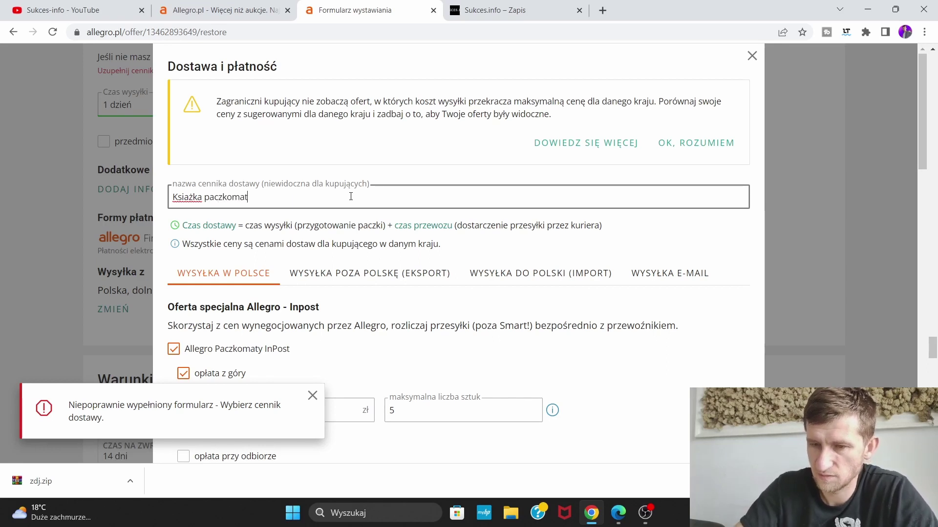
right_click(188, 198)
click(222, 208)
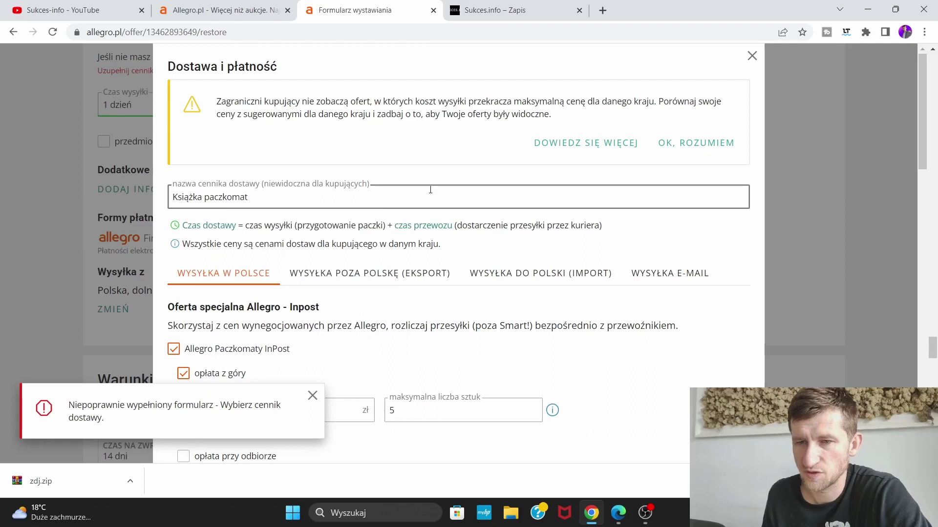
scroll(430, 190, down, 9)
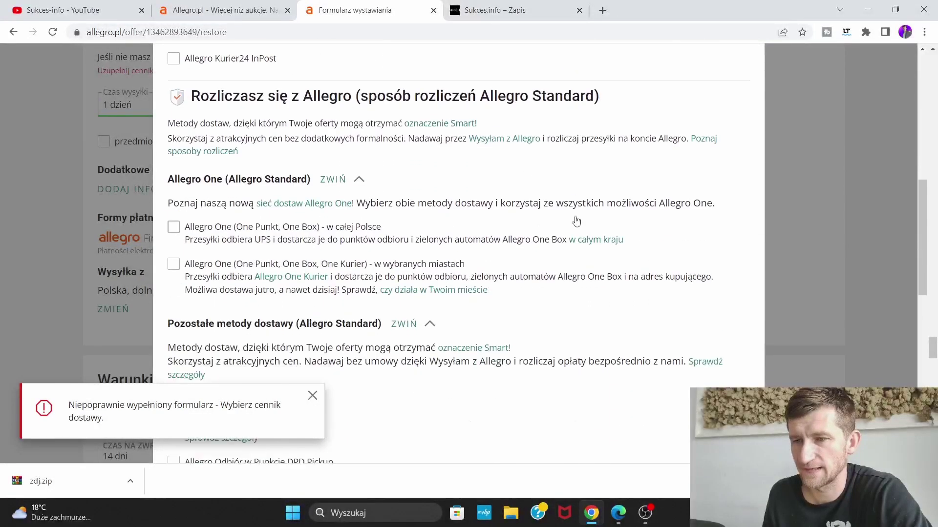
scroll(576, 221, down, 10)
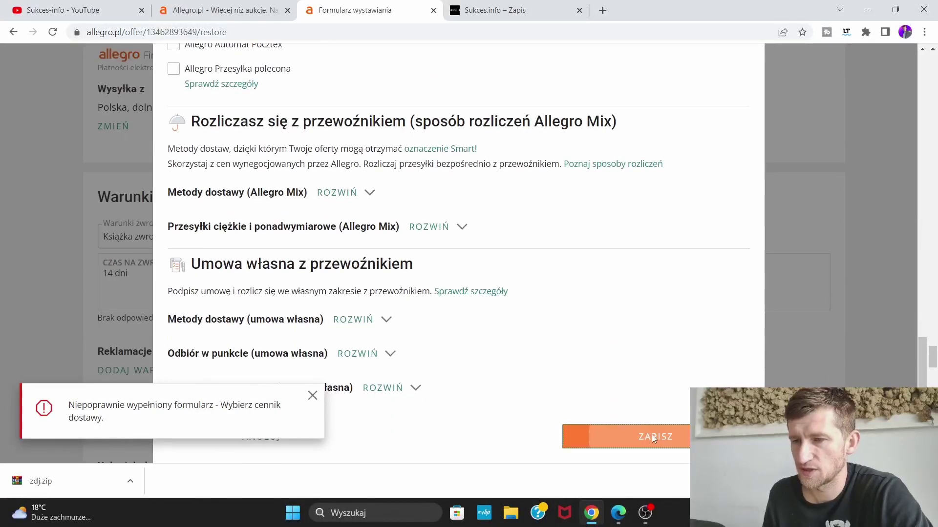
click(651, 434)
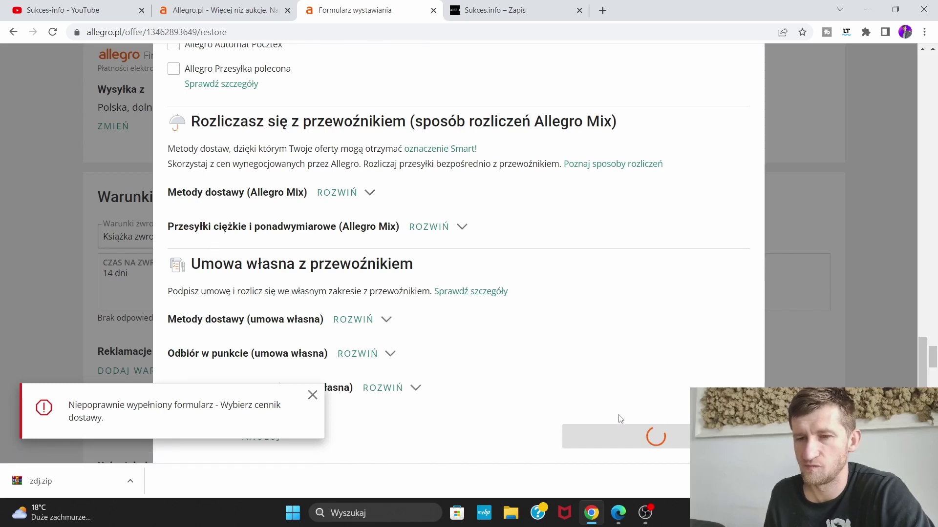
Retry publishing the listing with WYSTAW PRZEDMIOT
scroll(500, 351, down, 20)
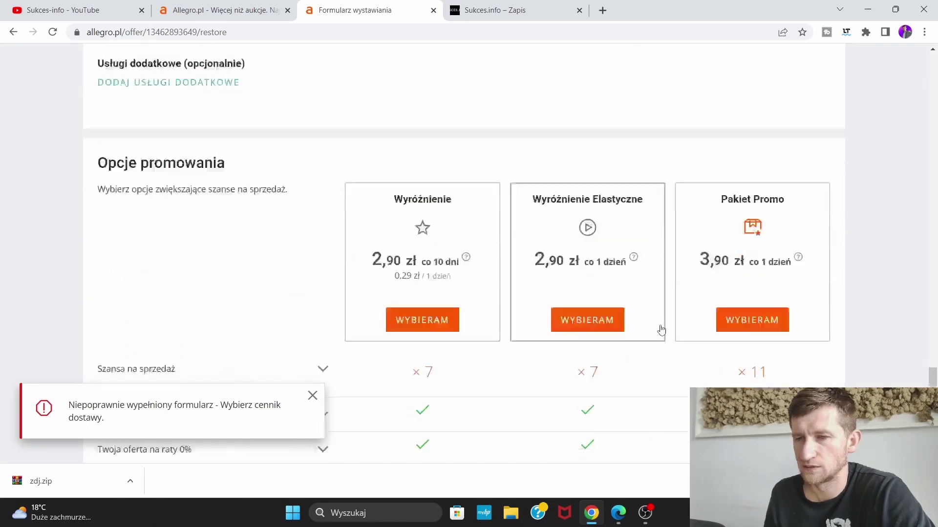
scroll(772, 275, down, 8)
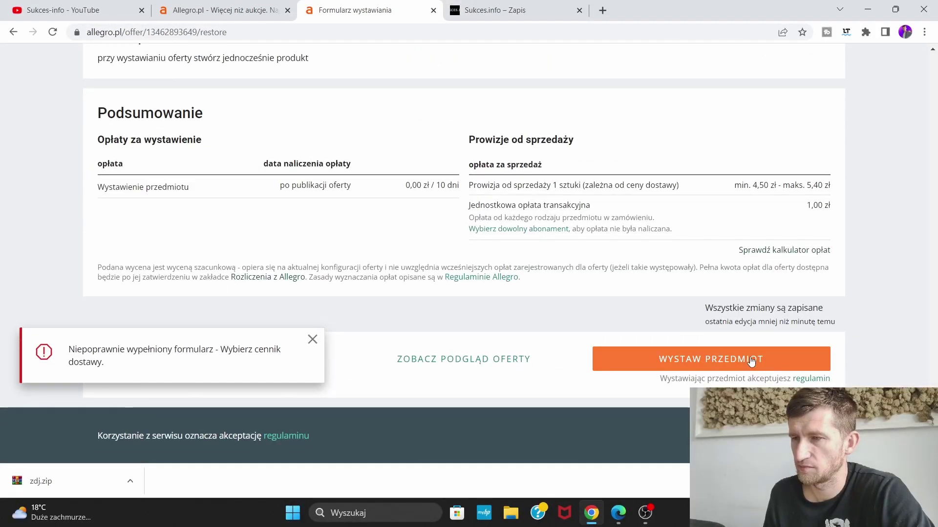
click(751, 361)
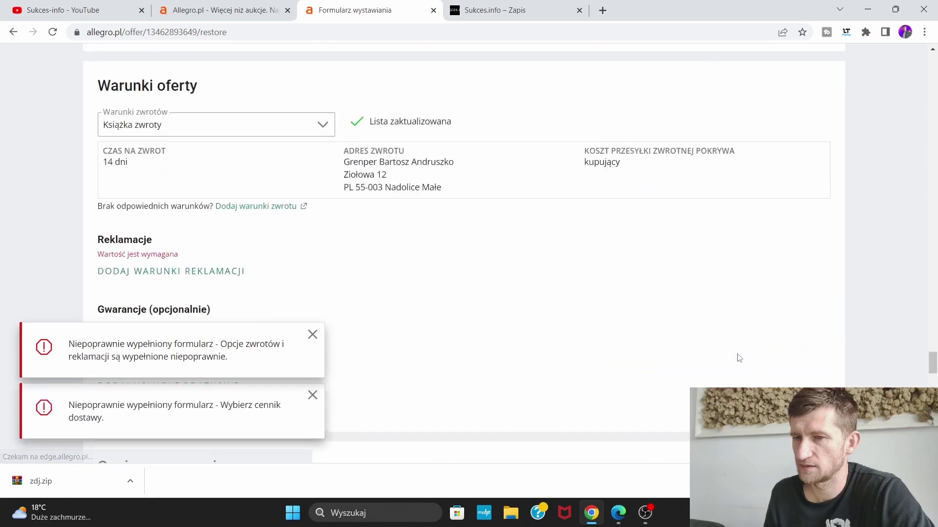
Start new complaint terms and name them 'Reklamacja książka'
click(139, 271)
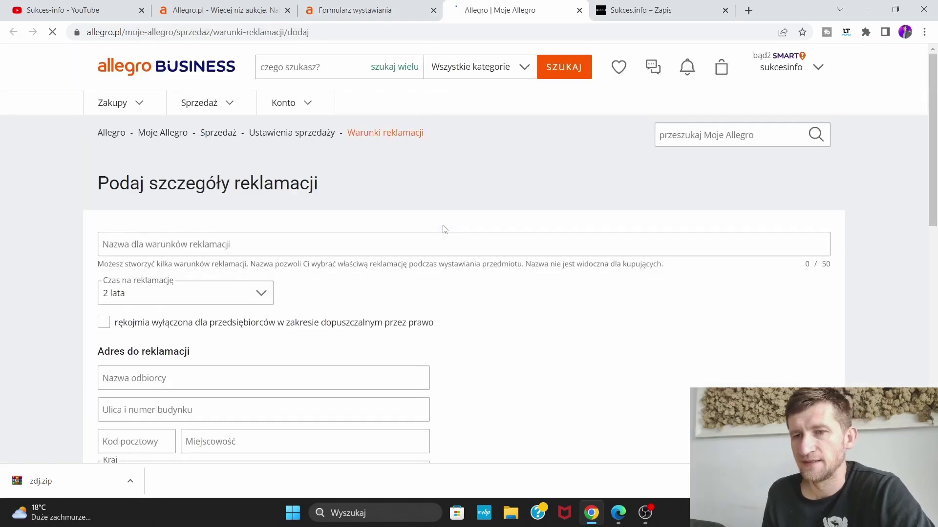
scroll(442, 226, down, 3)
click(252, 124)
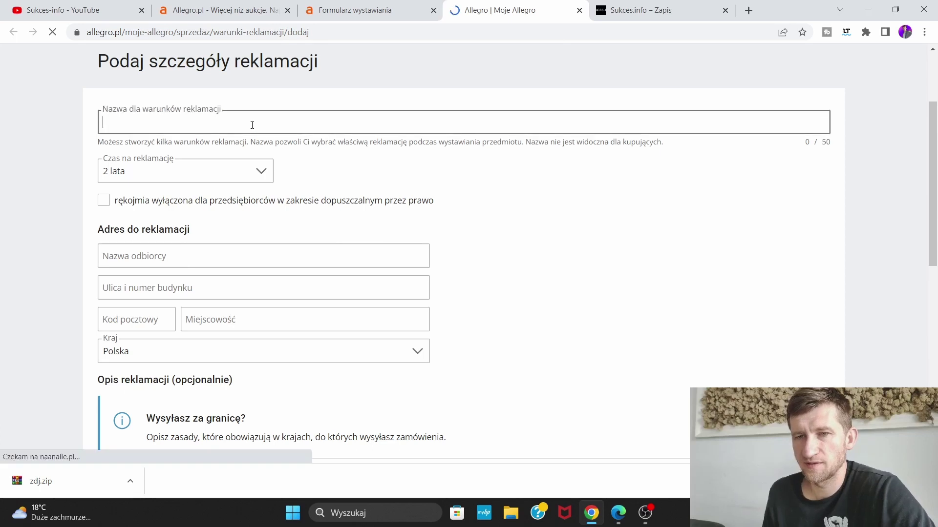
text(Reklamacja książka)
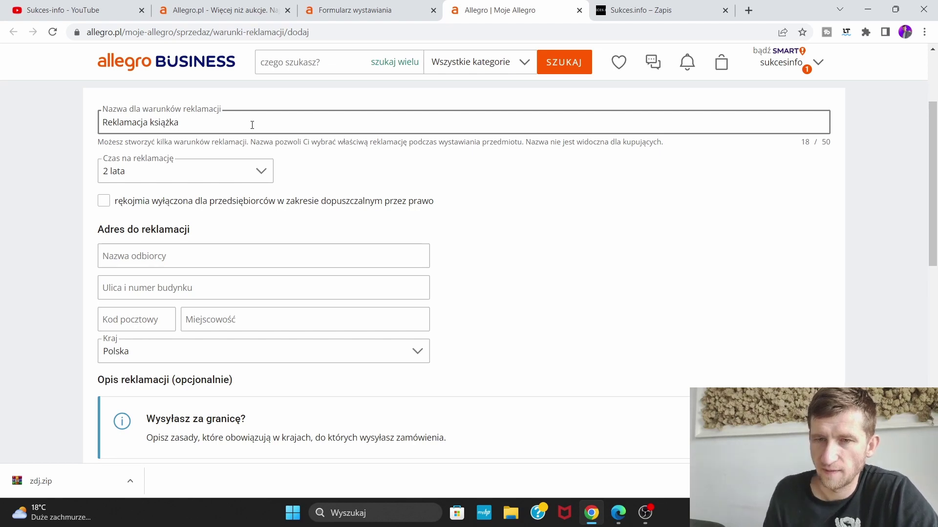
click(377, 163)
scroll(428, 161, down, 1)
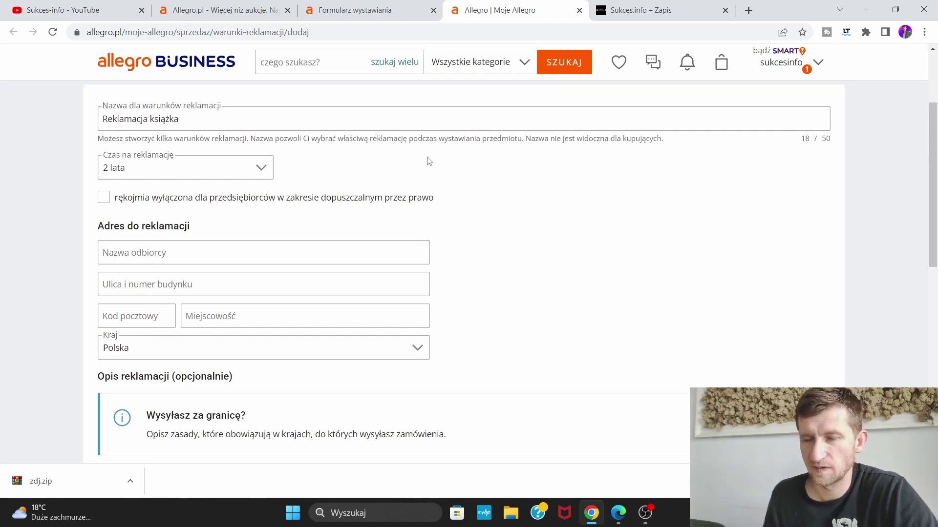
scroll(561, 208, up, 1)
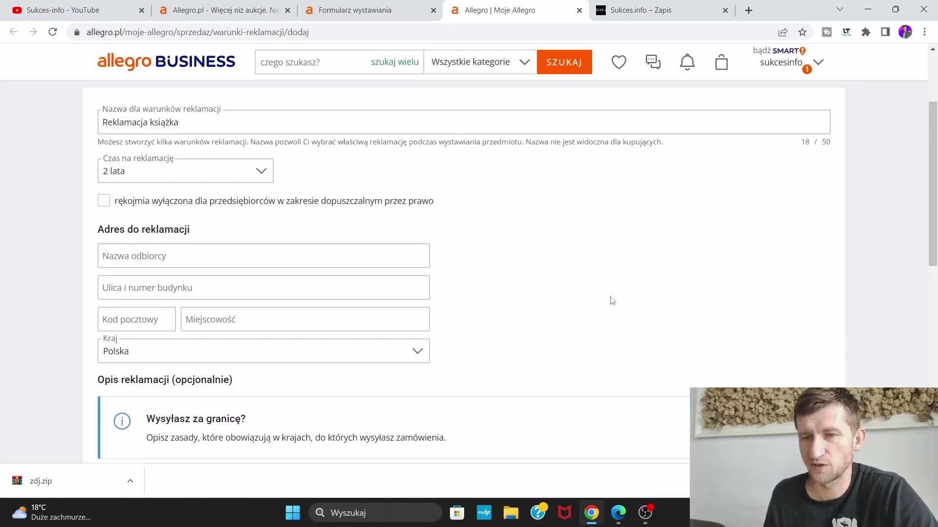
Enter the complaint recipient, street, postal code and town, then save the complaint terms
click(258, 258)
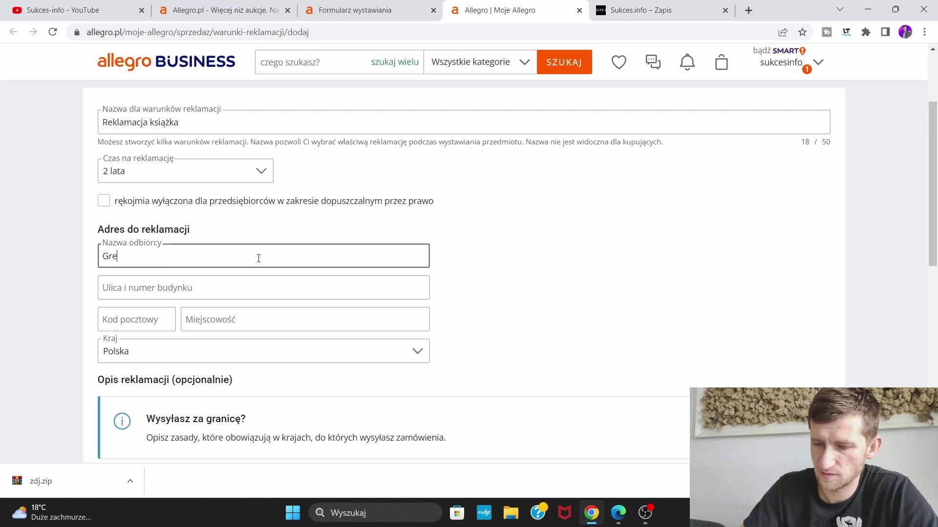
click(216, 294)
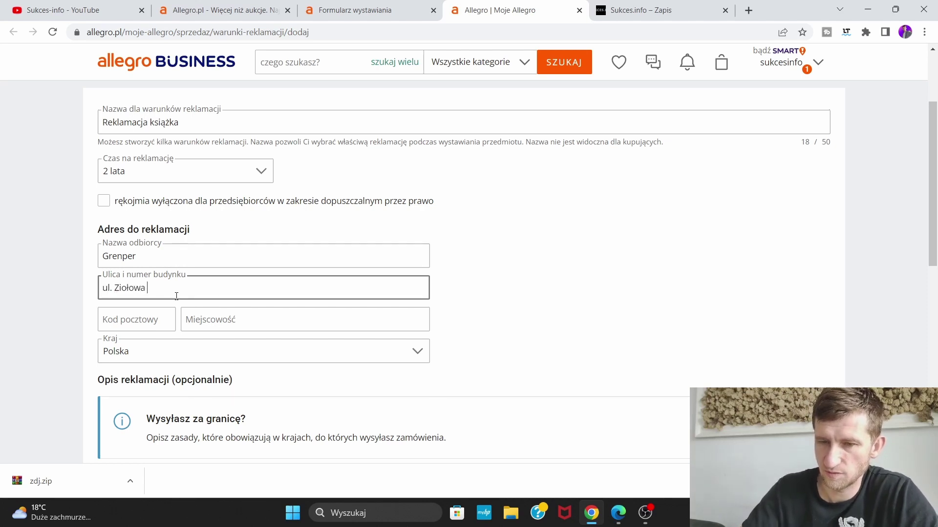
click(158, 315)
text(55-00)
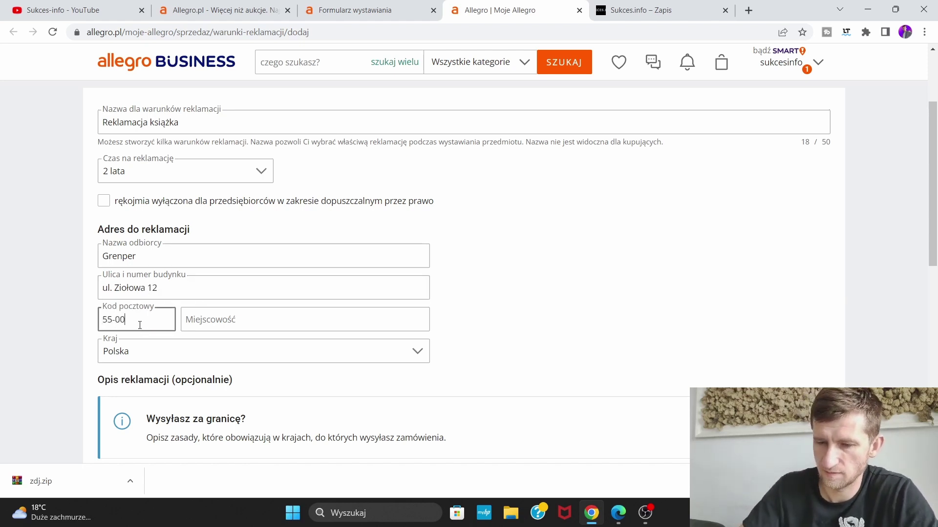
text(3)
click(240, 326)
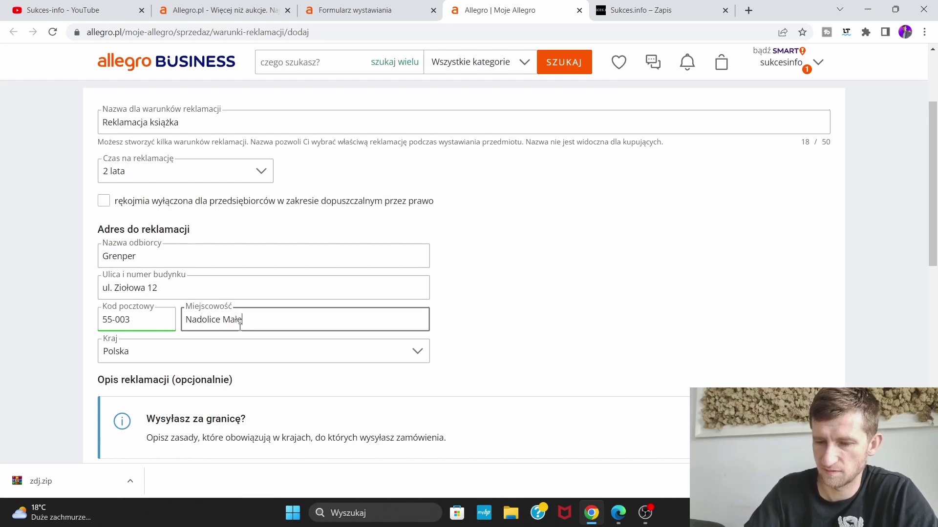
key(BackSpace)
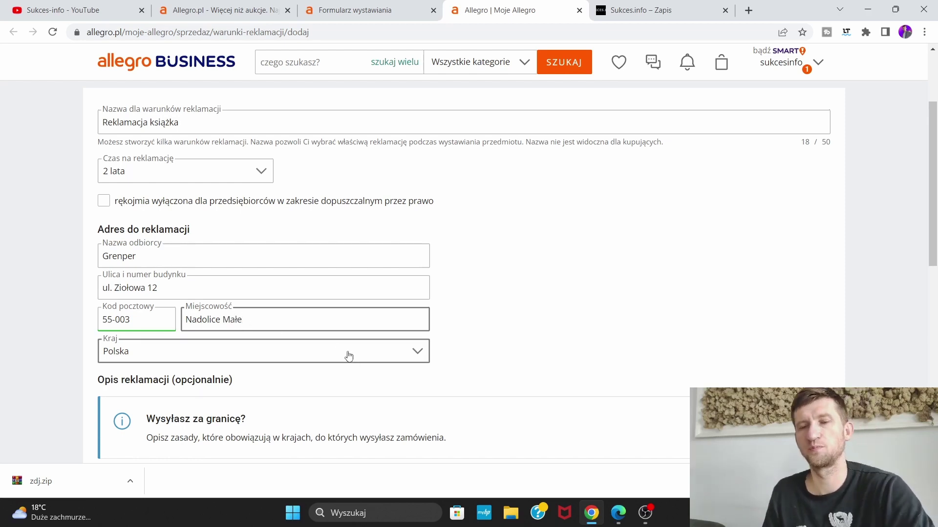
scroll(588, 300, down, 3)
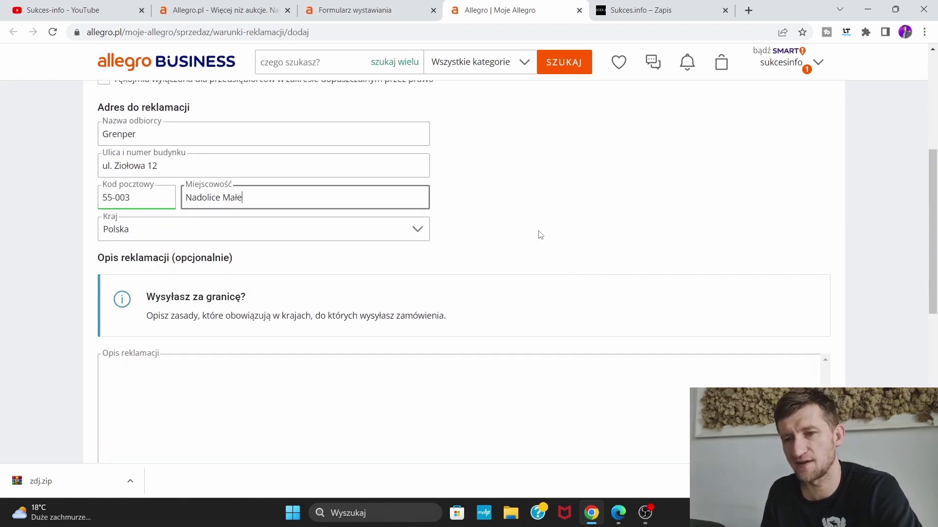
click(526, 201)
scroll(473, 389, down, 3)
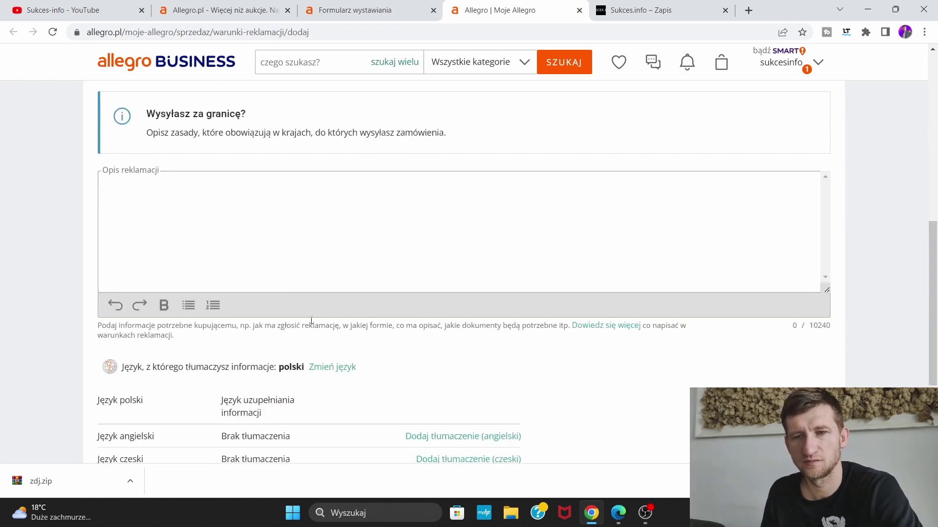
scroll(233, 215, down, 3)
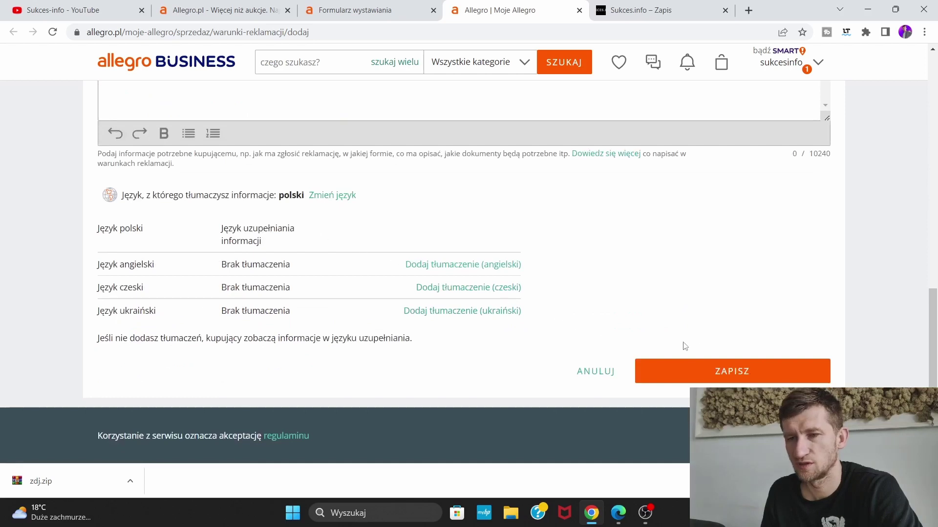
click(740, 381)
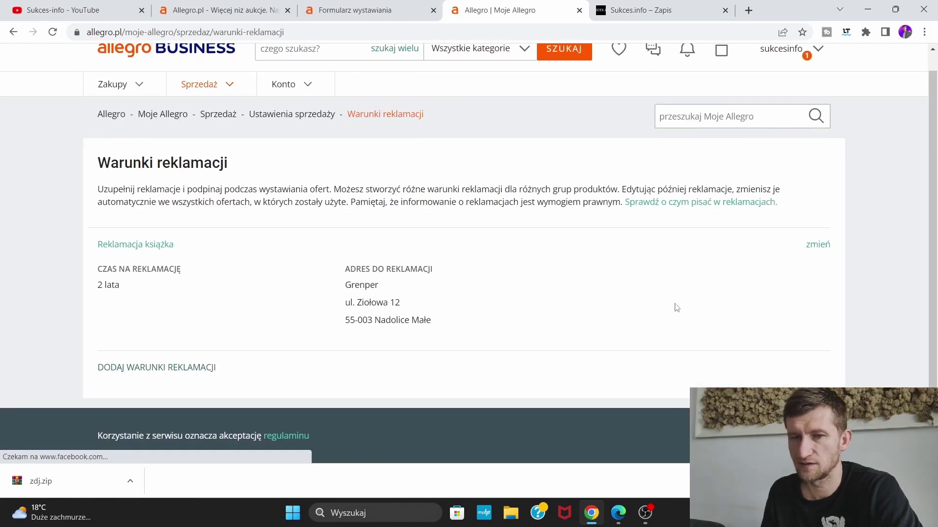
Refresh the complaint terms on the listing form and select 'Reklamacja książka' under Reklamacje
click(355, 10)
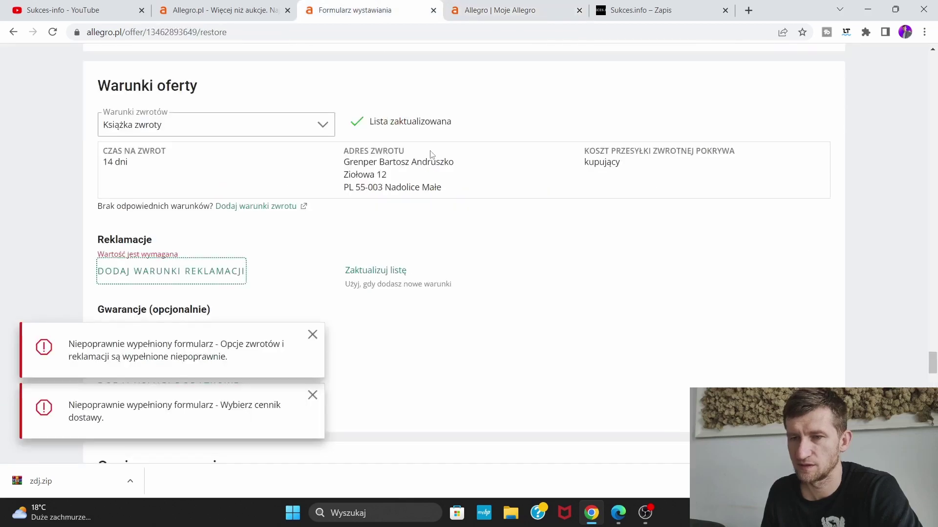
click(382, 276)
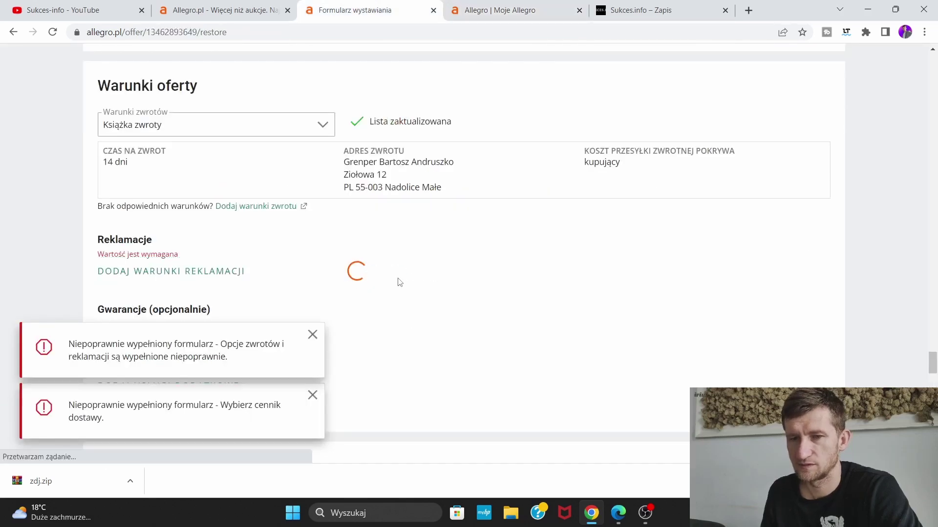
click(251, 254)
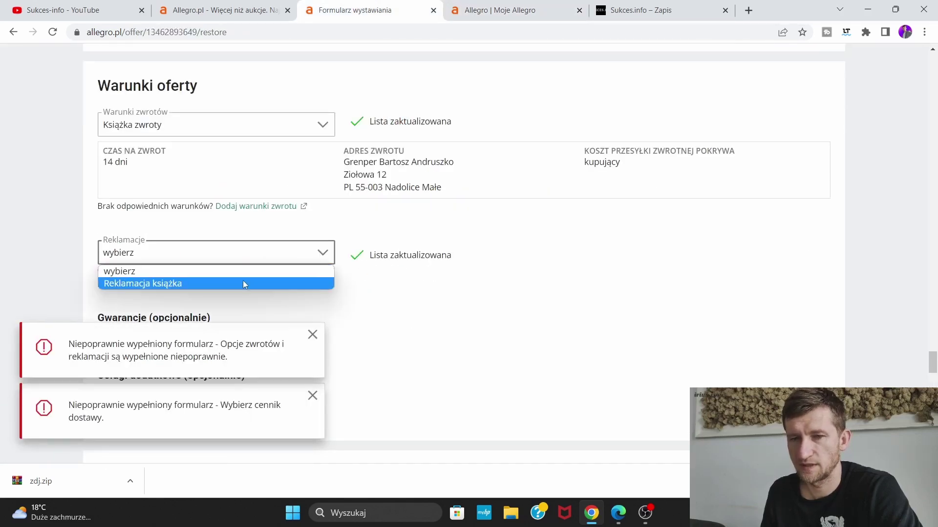
click(243, 280)
Publish the book listing with WYSTAW PRZEDMIOT
scroll(544, 278, down, 5)
scroll(544, 277, down, 15)
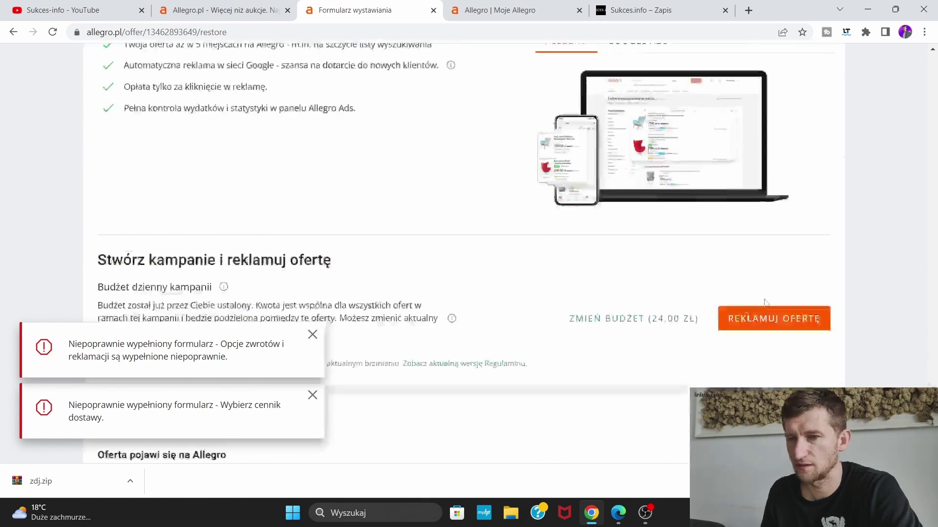
click(806, 364)
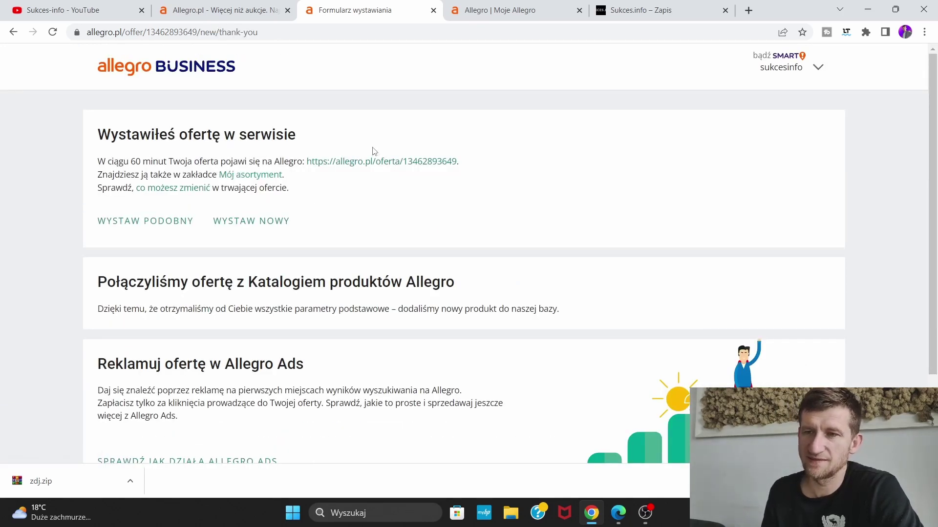
Reload the Mój asortyment offers and find the book listing active at 49,99 zł
click(213, 3)
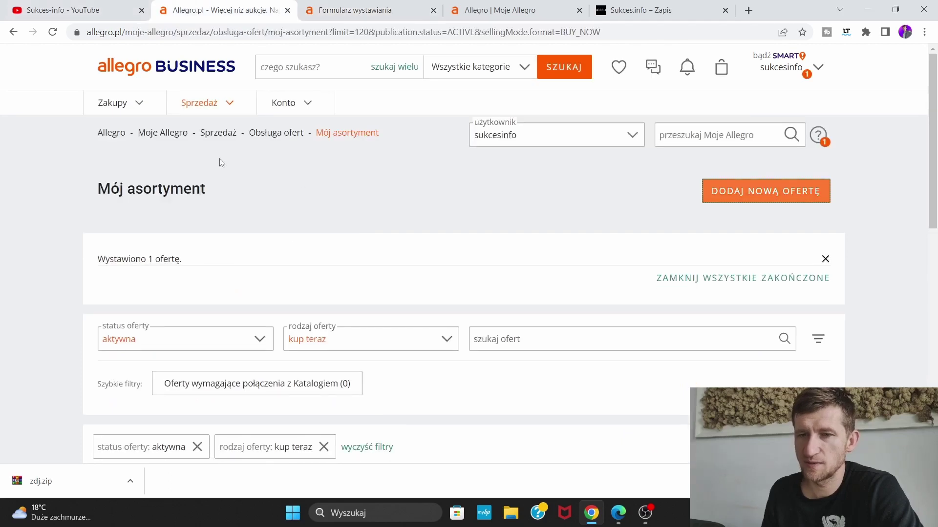
click(52, 32)
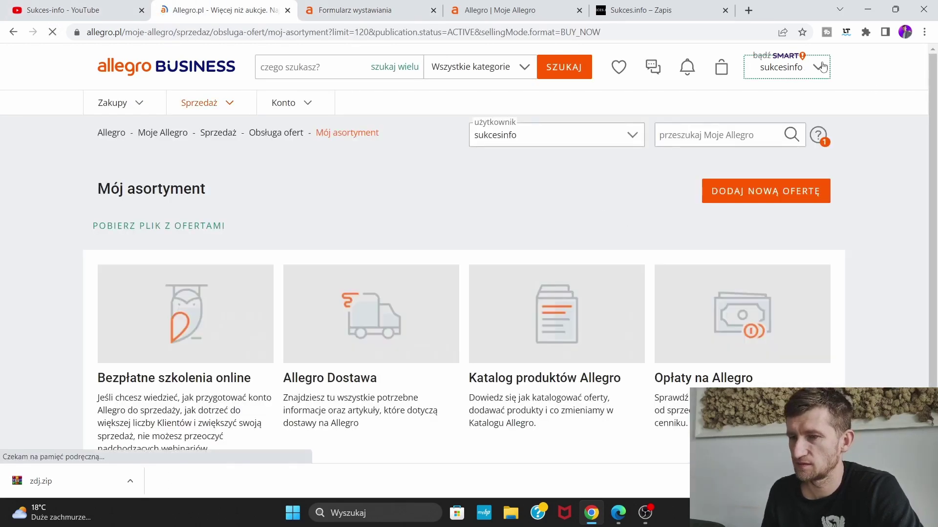
scroll(527, 223, down, 2)
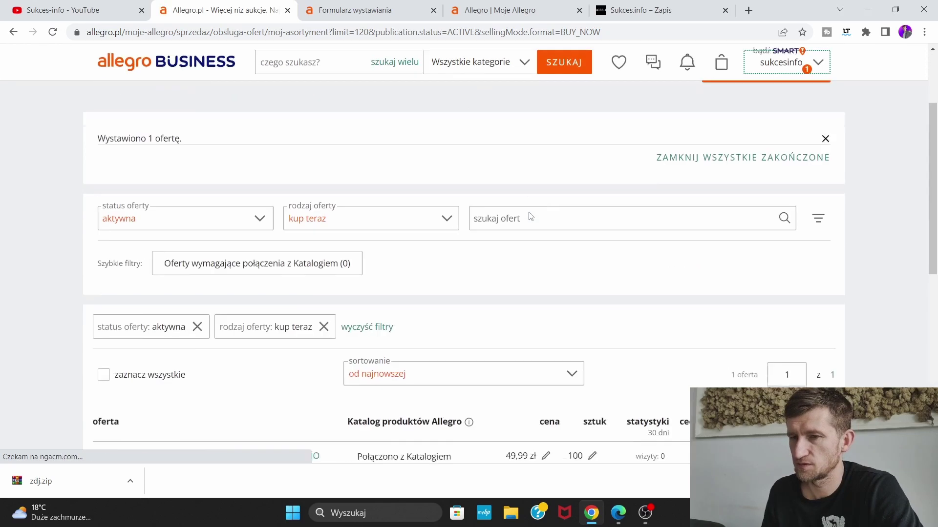
scroll(151, 288, down, 4)
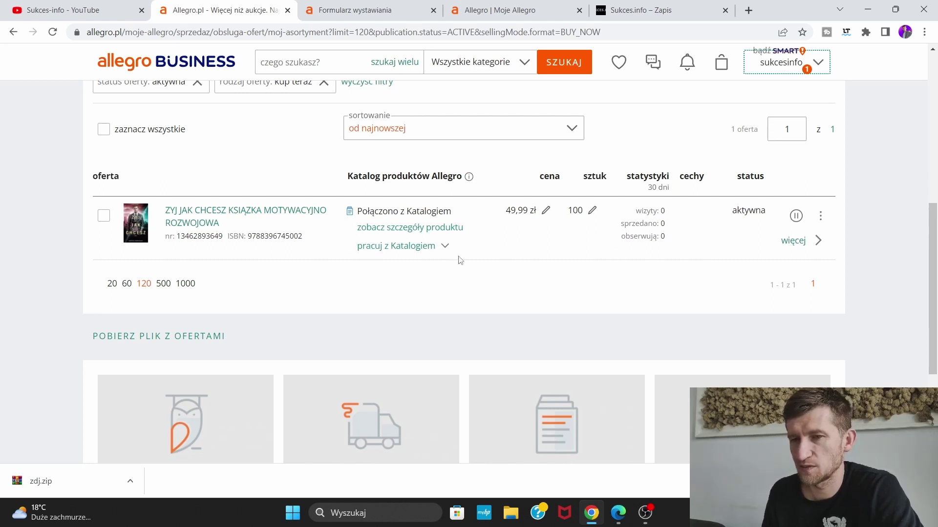
scroll(621, 274, down, 1)
scroll(673, 274, up, 5)
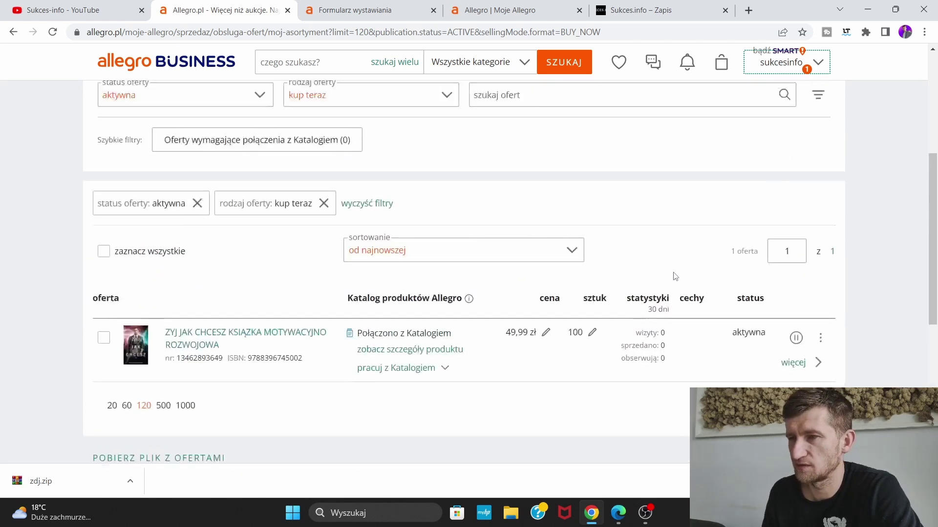
scroll(446, 339, down, 3)
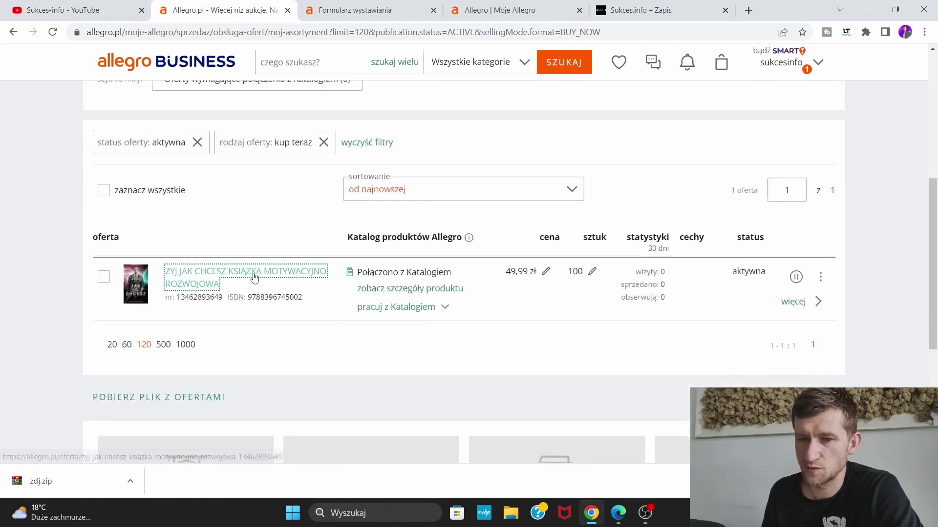
Open the live 'Żyj jak chcesz' offer, then open sponsored book 'Co ci się przydarzyło?' in a new tab
click(251, 274)
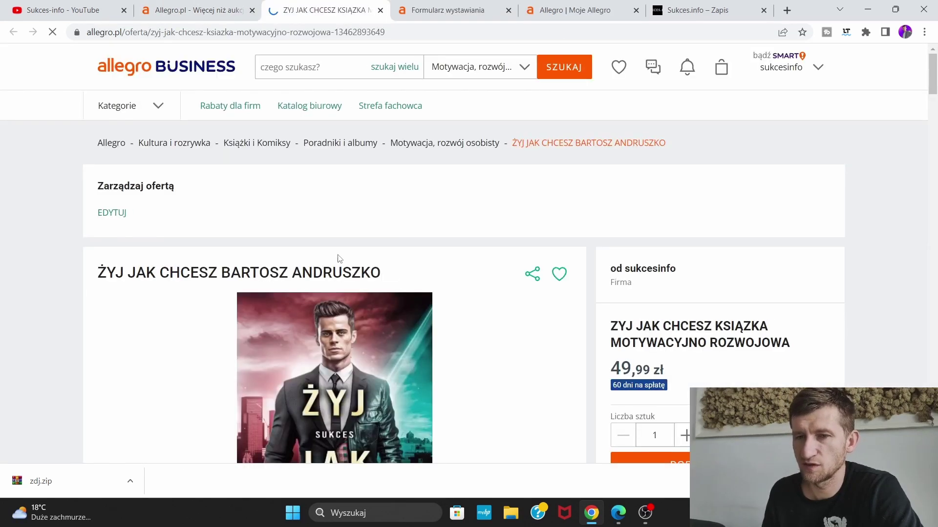
scroll(485, 233, down, 3)
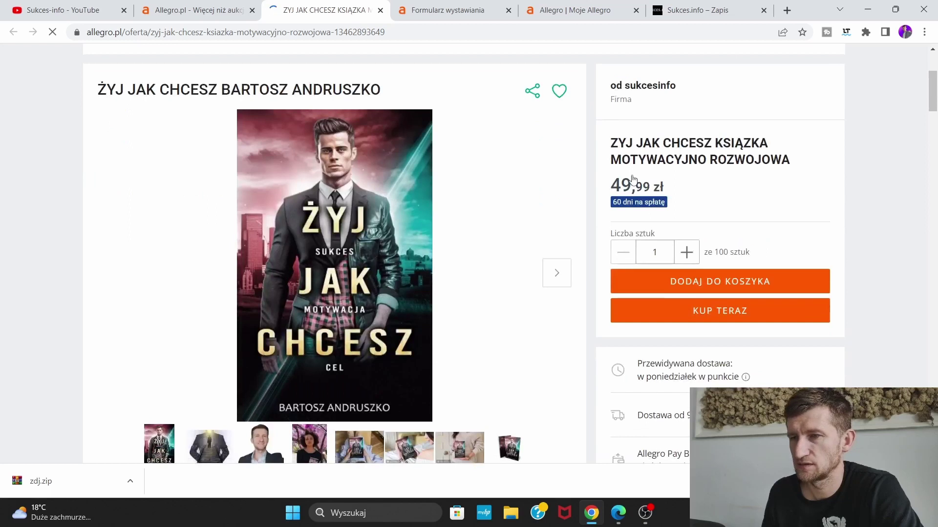
scroll(769, 163, down, 4)
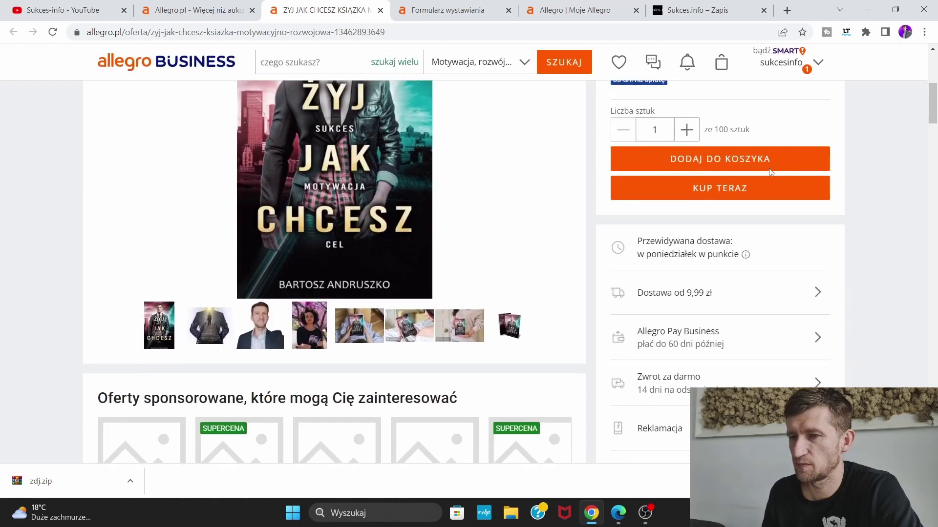
scroll(708, 265, down, 5)
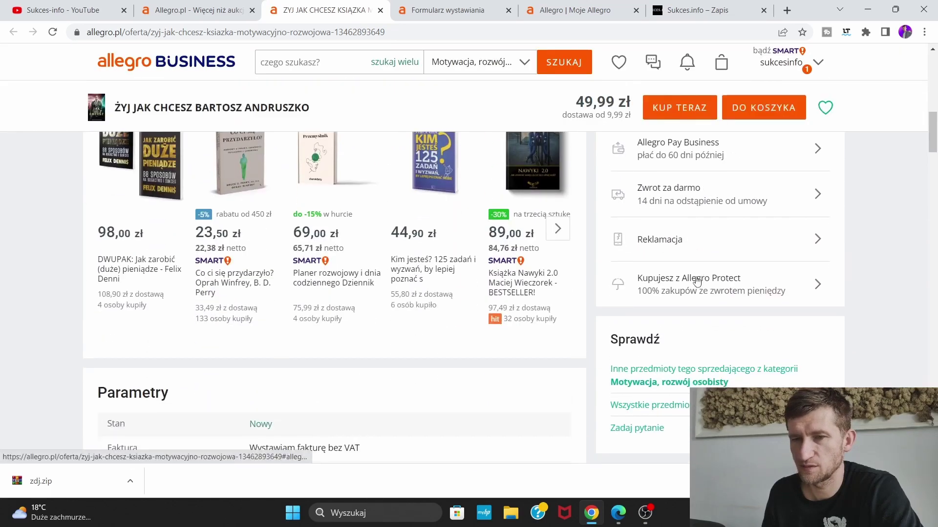
scroll(336, 281, up, 1)
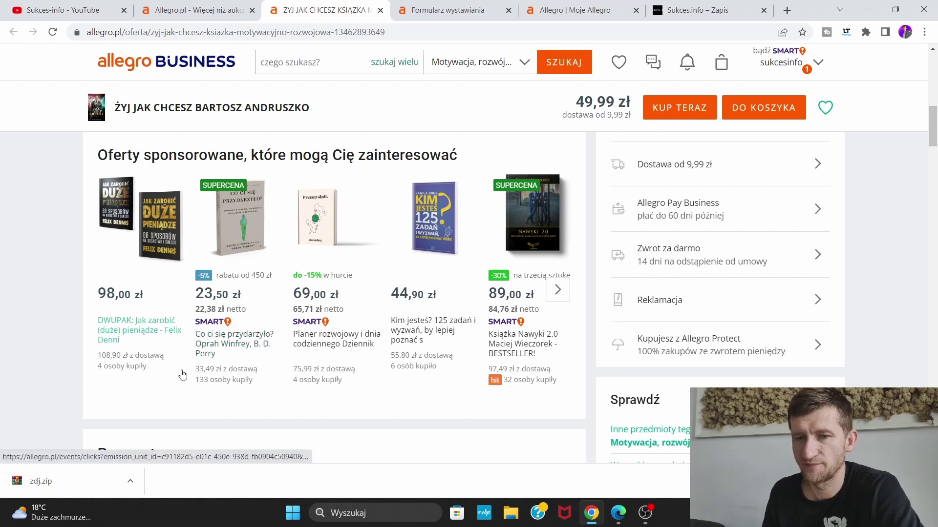
right_click(236, 331)
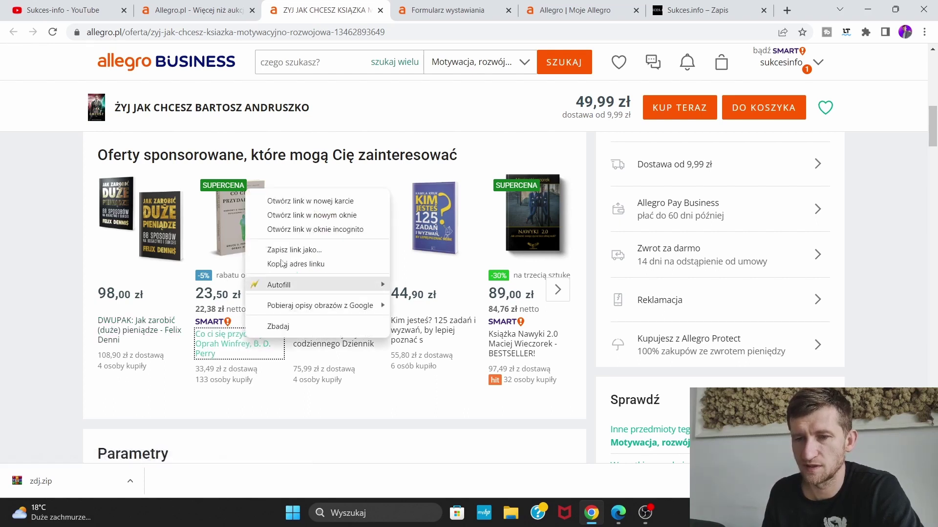
click(296, 201)
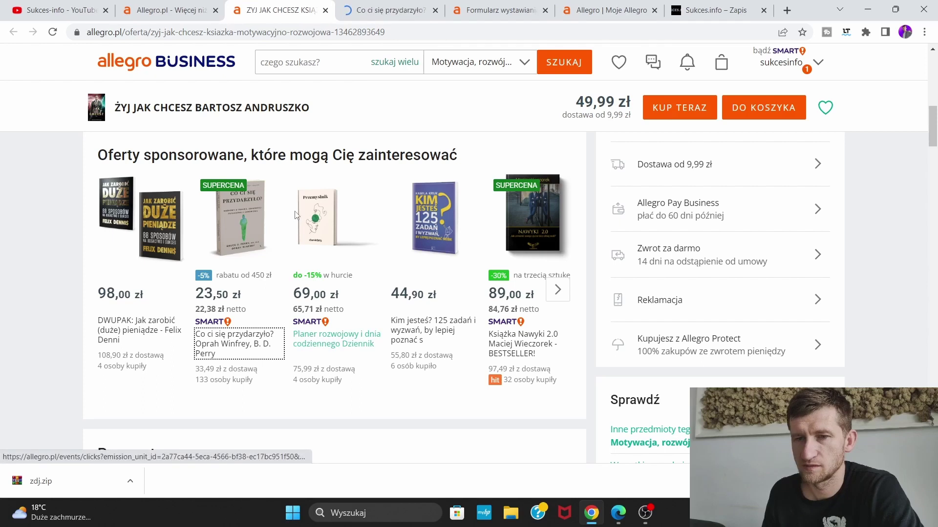